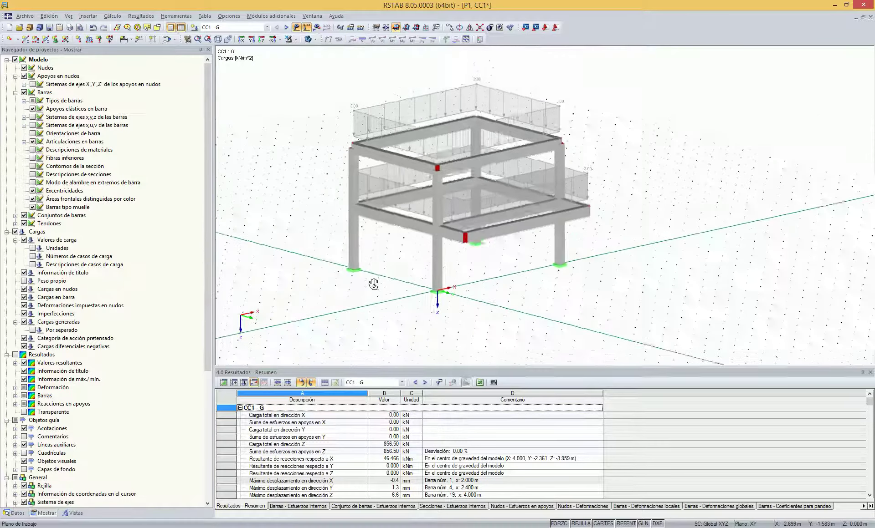
- Go through the load cases from CC1 - G to CC7 - Vy and examine the loads each one applies to the frame
scroll(380, 286, up, 1)
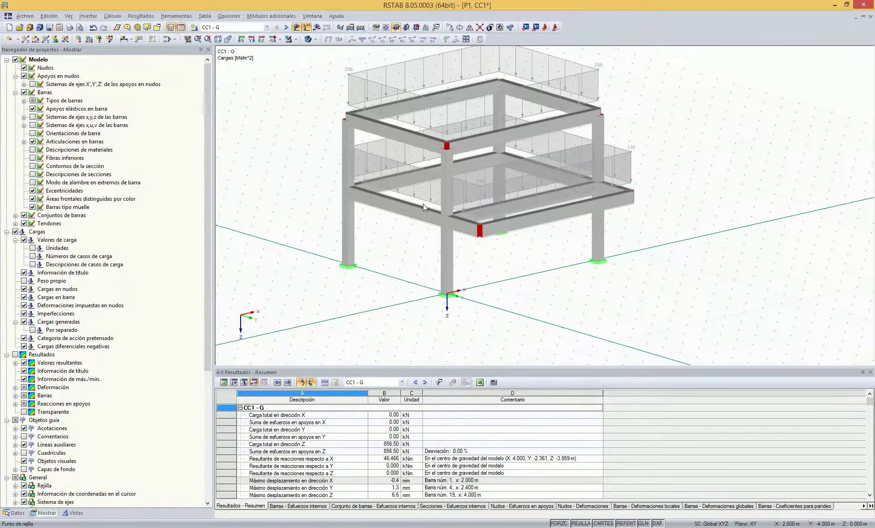
ctrl+middle_drag(420, 245, 411, 261)
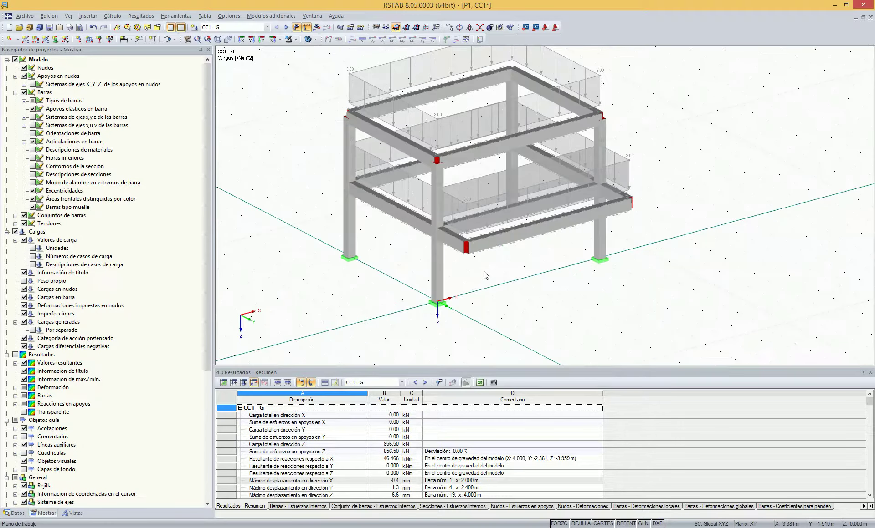
ctrl+middle_drag(496, 275, 507, 310)
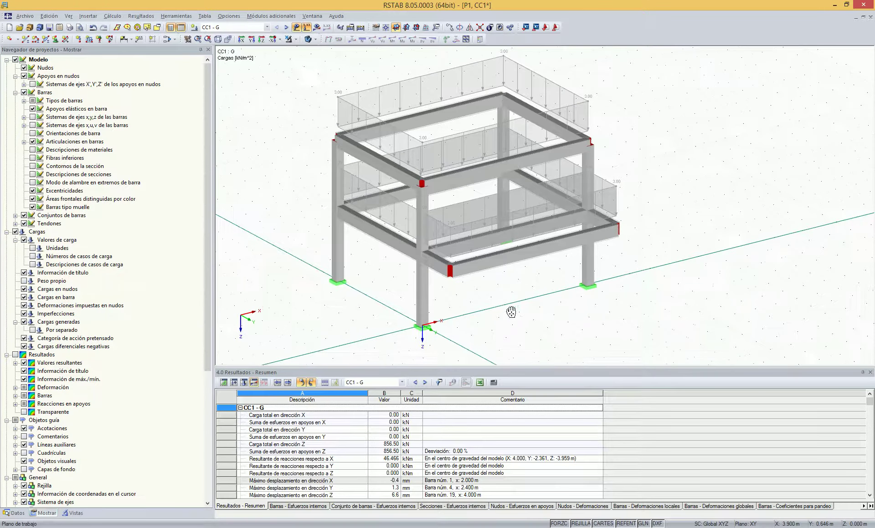
click(287, 28)
click(287, 28)
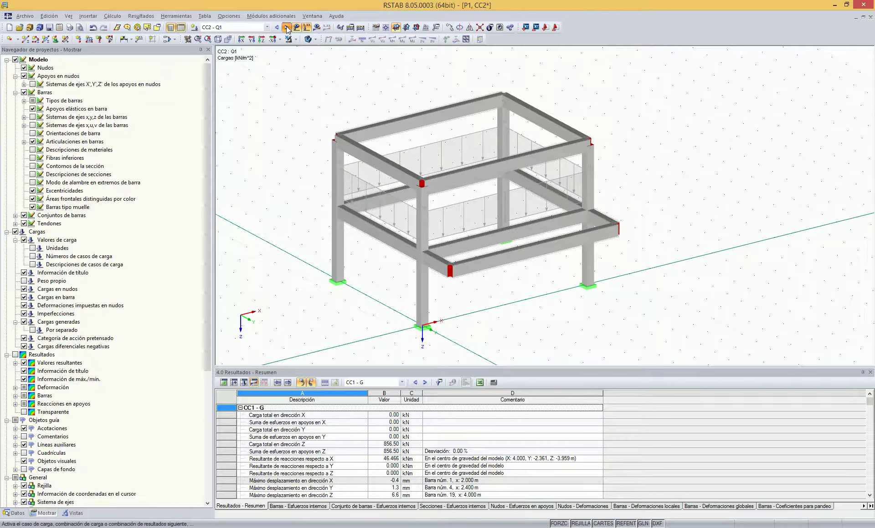
click(287, 28)
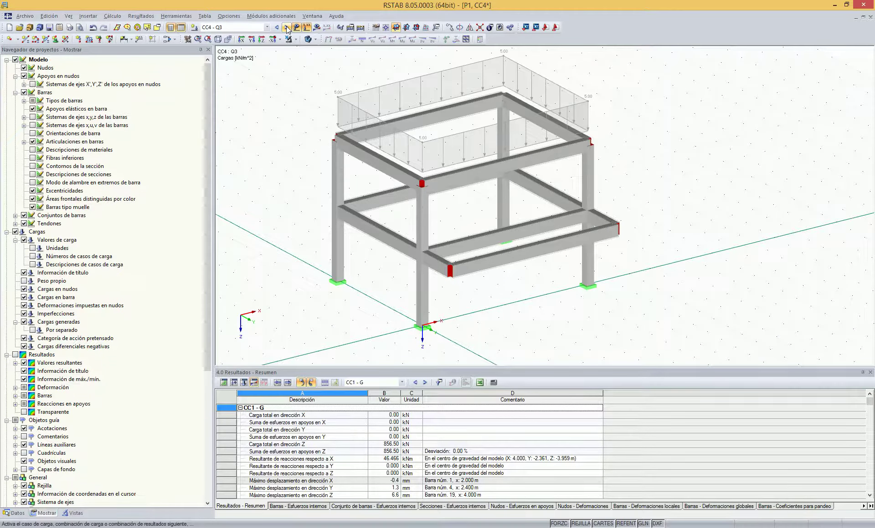
click(287, 28)
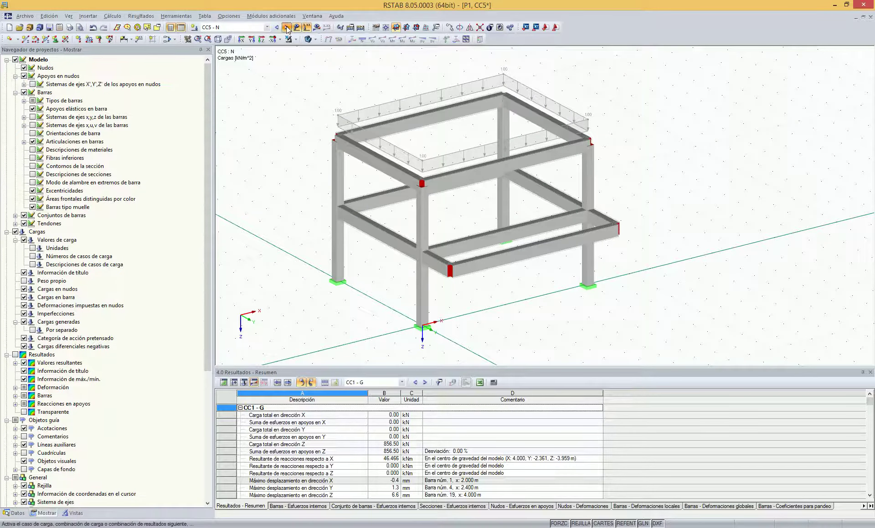
click(287, 28)
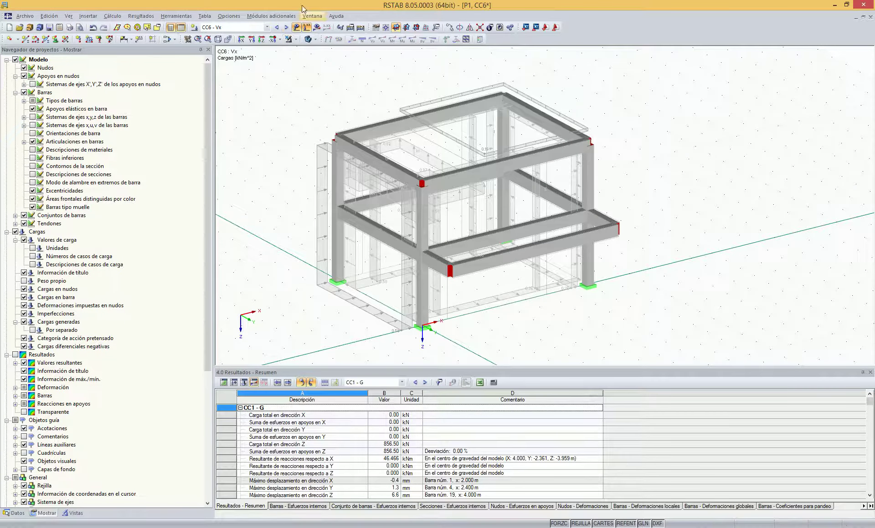
click(287, 28)
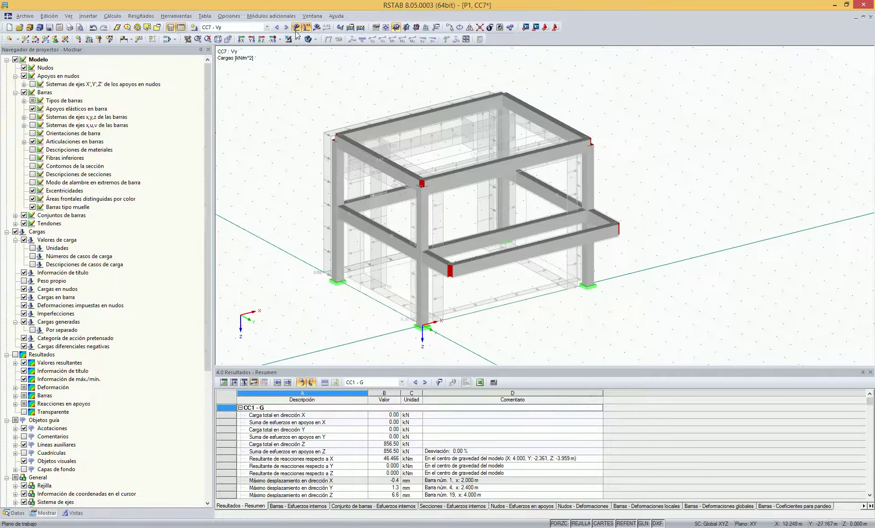
- Display the generated loads of load case CC7 - Vy separately as member loads on the columns
scroll(287, 139, down, 2)
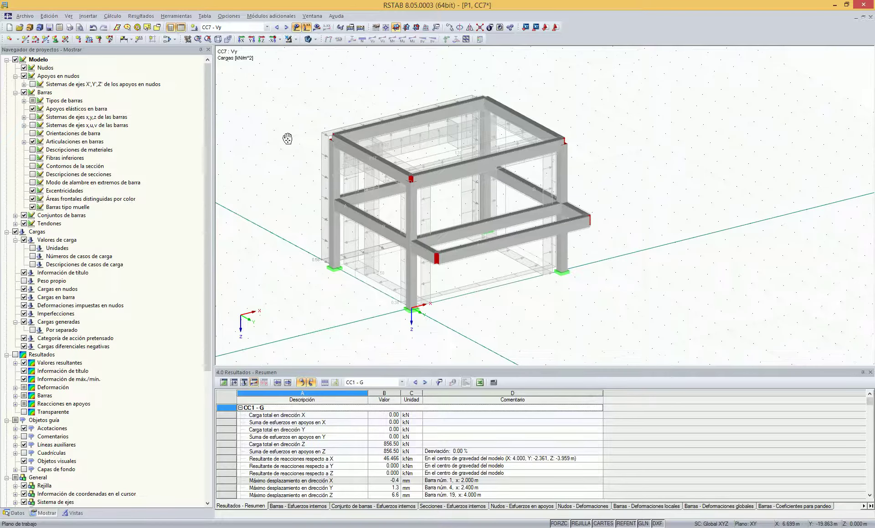
middle_drag(287, 139, 301, 134)
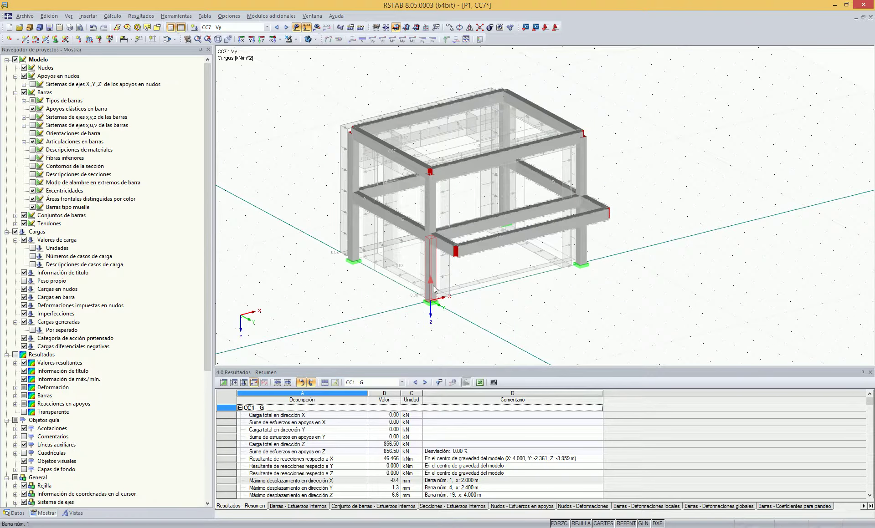
ctrl+middle_drag(516, 323, 478, 323)
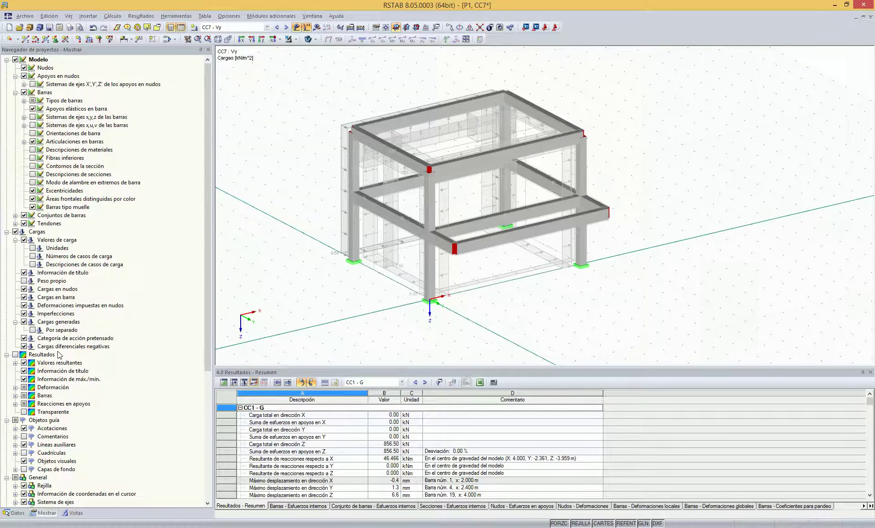
click(32, 330)
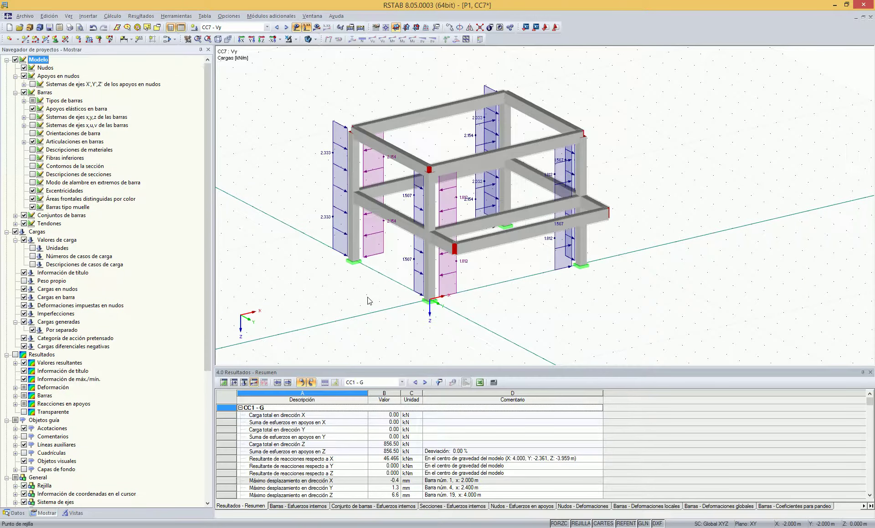
mouse_move(360, 294)
ctrl+middle_down()
mouse_move(360, 310)
mouse_move(362, 276)
mouse_move(358, 295)
ctrl+middle_up()
ctrl+middle_drag(496, 278, 513, 306)
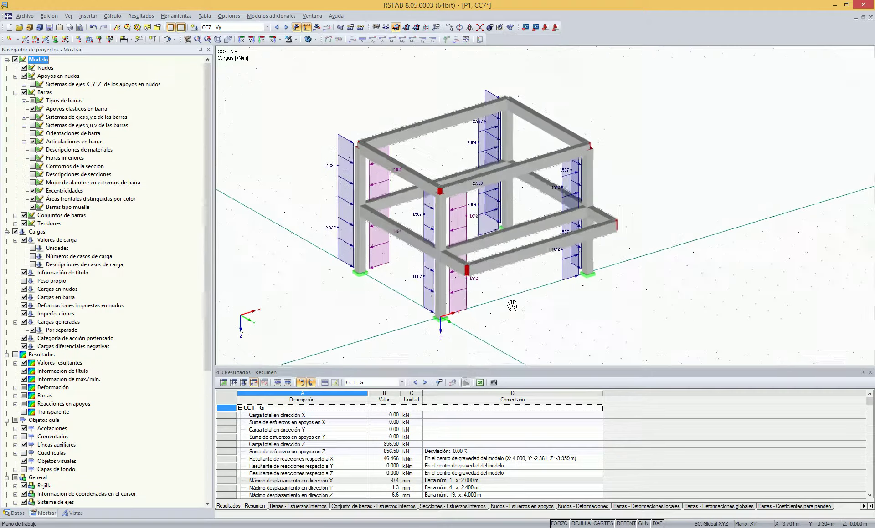
- Return to load case CC4 - Q3 and inspect the converted member loads on the upper beams from several angles
click(276, 28)
click(277, 27)
click(277, 28)
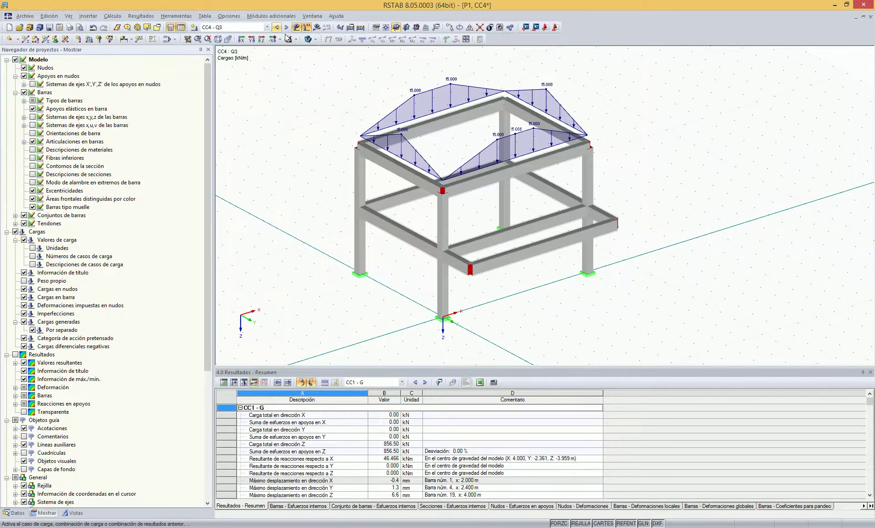
middle_drag(519, 189, 510, 211)
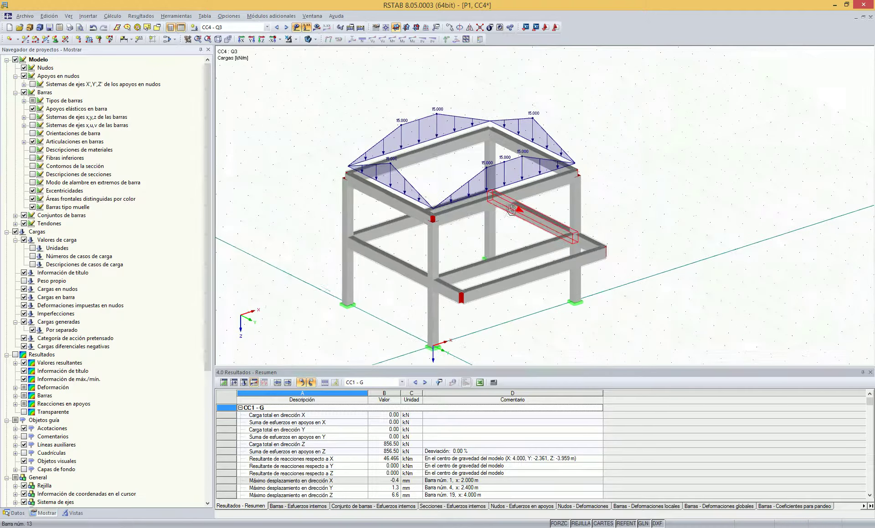
ctrl+middle_drag(600, 198, 574, 193)
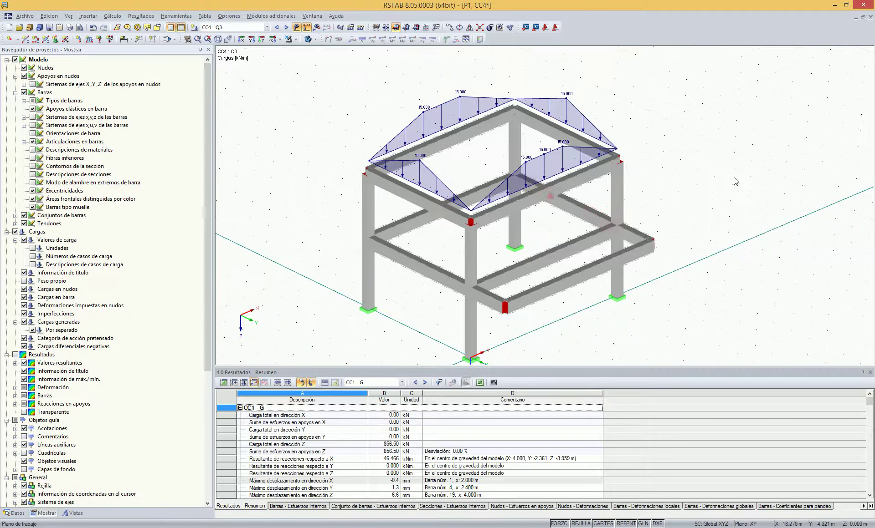
mouse_move(734, 180)
ctrl+middle_down()
mouse_move(731, 171)
mouse_move(734, 178)
ctrl+middle_up()
ctrl+middle_drag(416, 266, 424, 263)
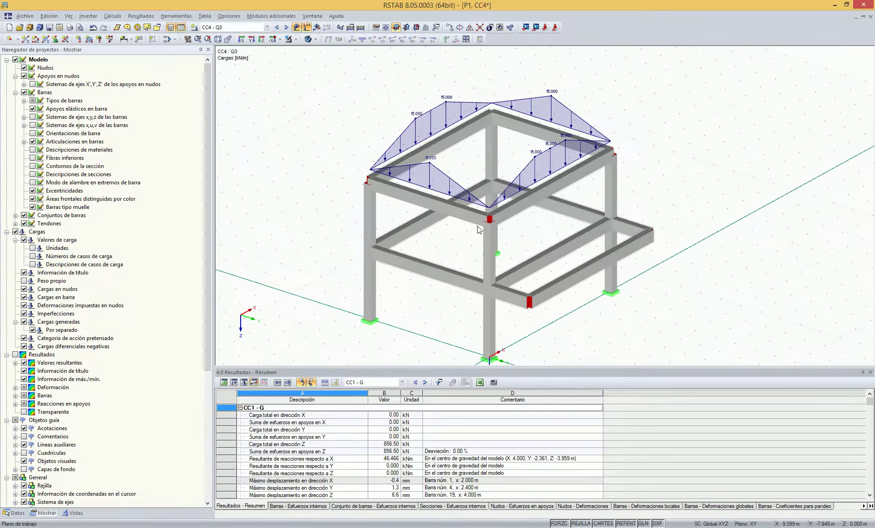
middle_drag(532, 330, 604, 365)
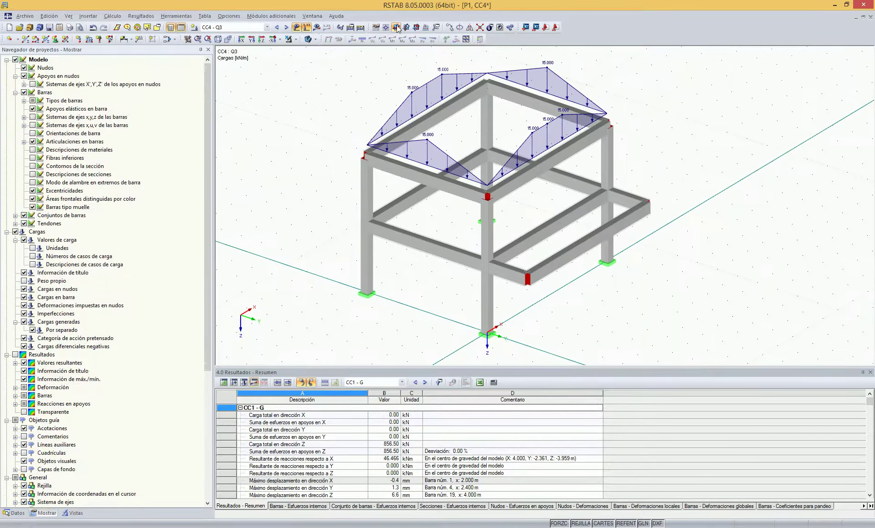
ctrl+middle_drag(683, 188, 643, 188)
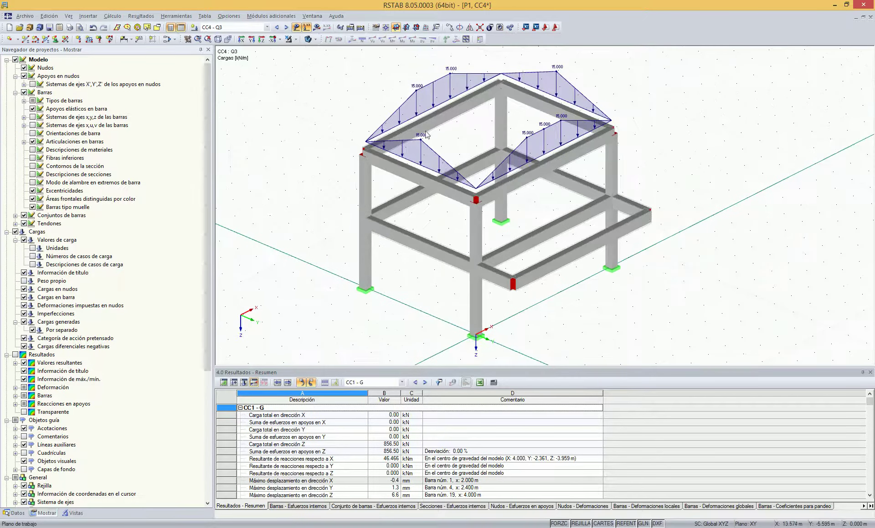
- Open the load case and combination editor and review the ELS and ELU combination expressions
click(168, 39)
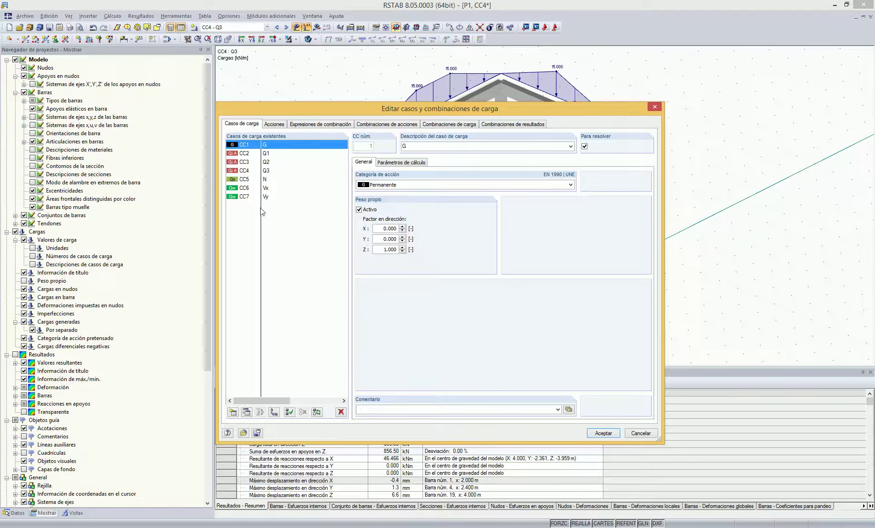
click(317, 125)
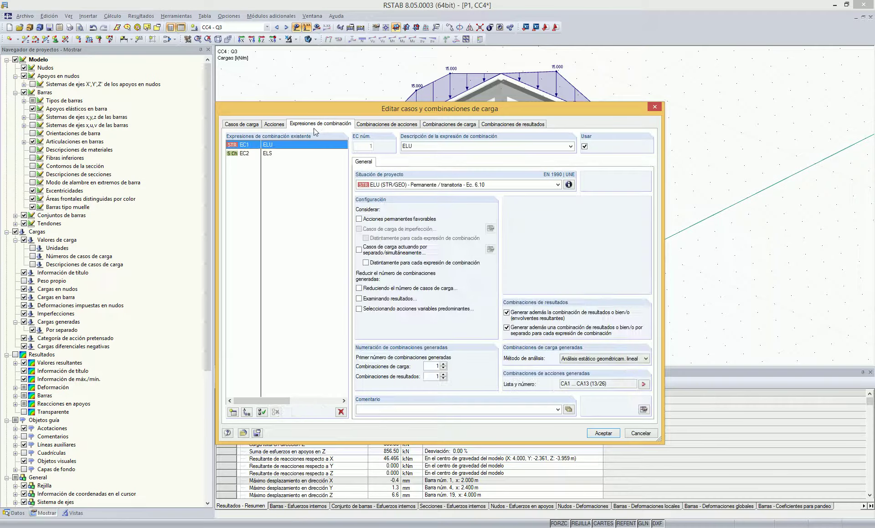
click(237, 158)
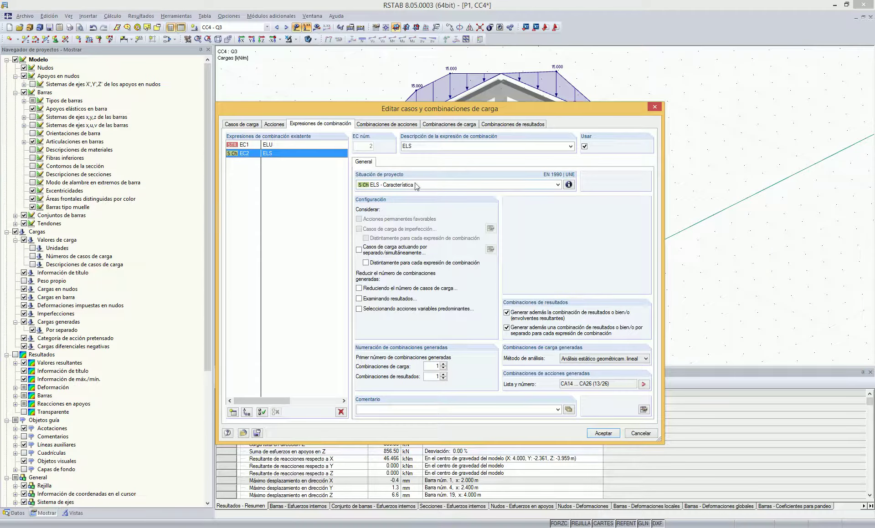
click(237, 145)
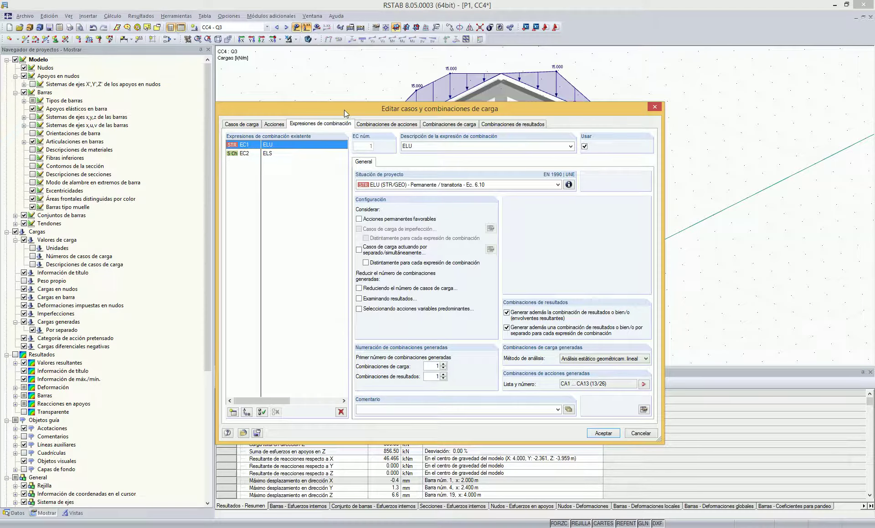
- Choose geometrically linear static analysis as the analysis method for the load combinations generated from the ELU expression
drag(349, 110, 323, 100)
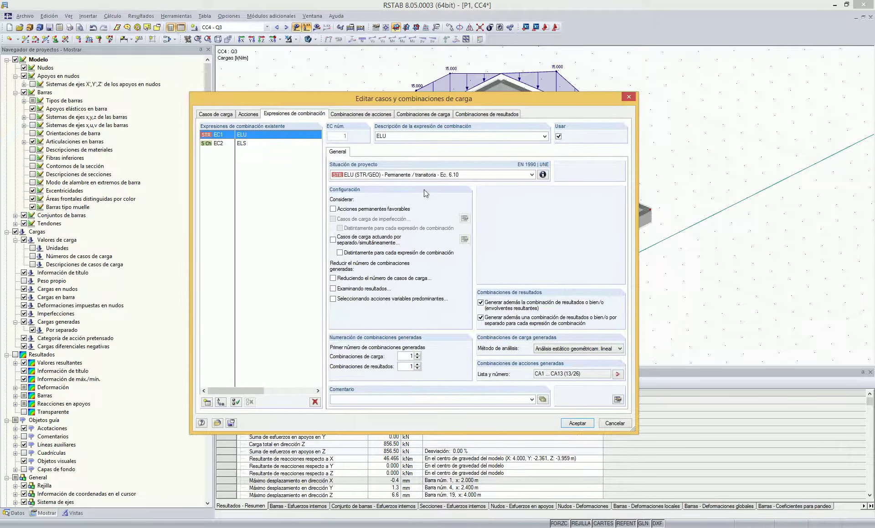
click(568, 349)
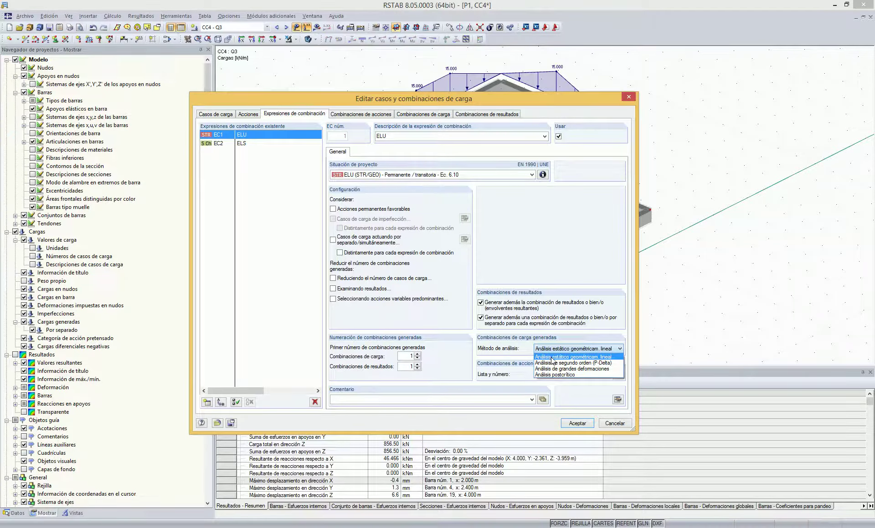
click(553, 358)
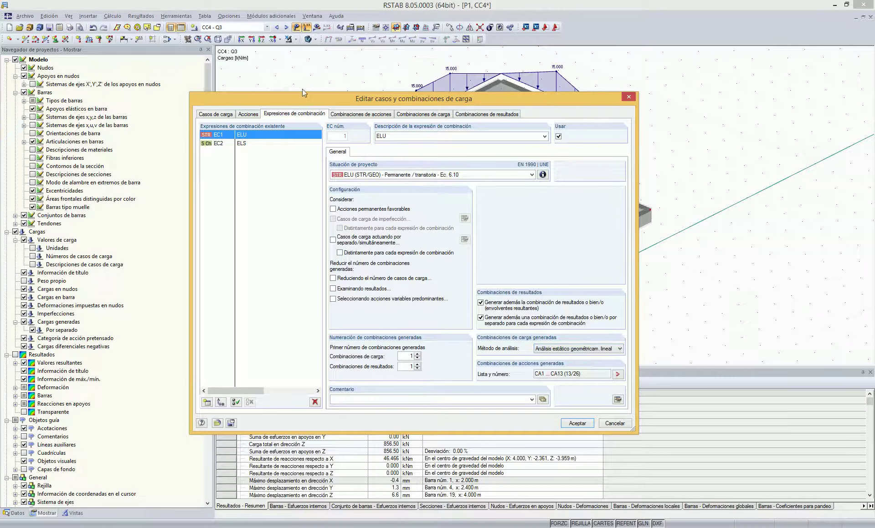
drag(310, 100, 309, 96)
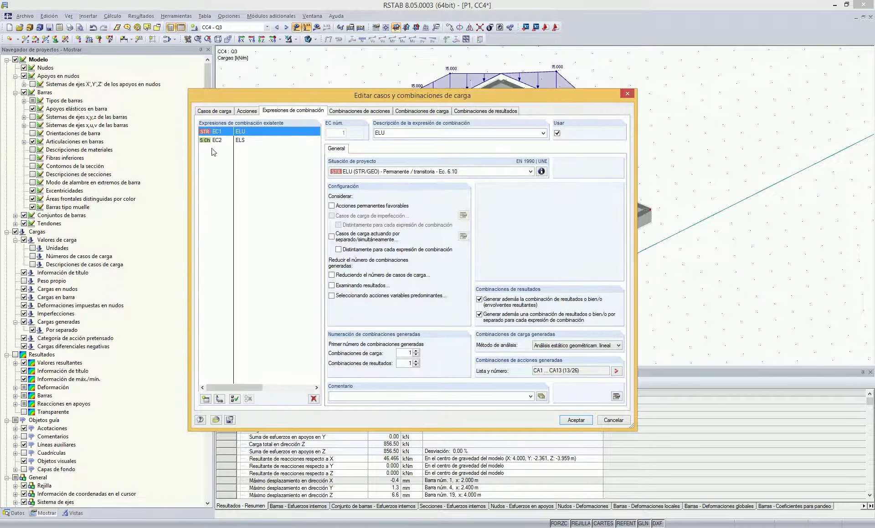
- Review the generated load combinations, filtering them by ELU (STR/GEO), by ELS - Característica, and again by ELU
click(421, 110)
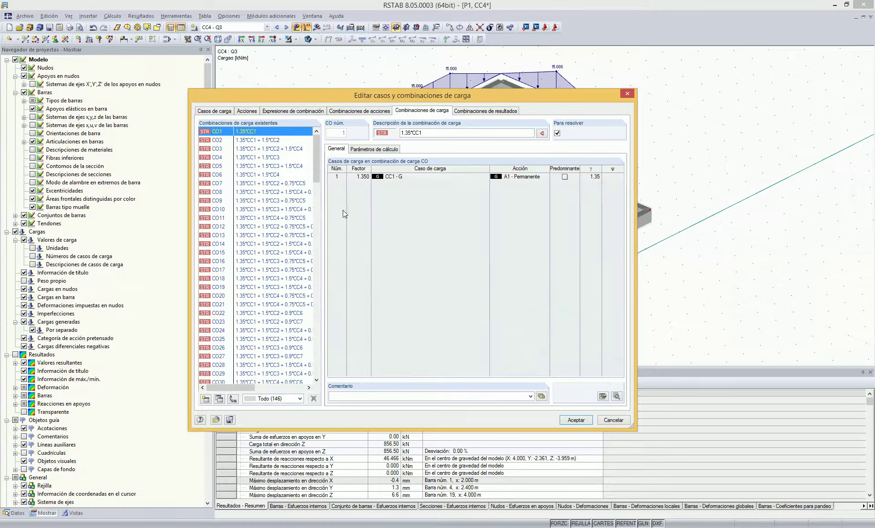
click(300, 399)
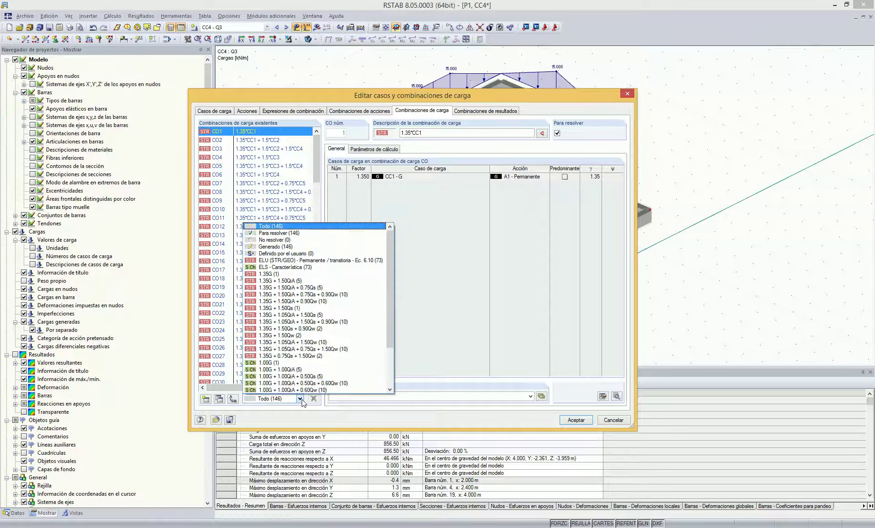
click(356, 261)
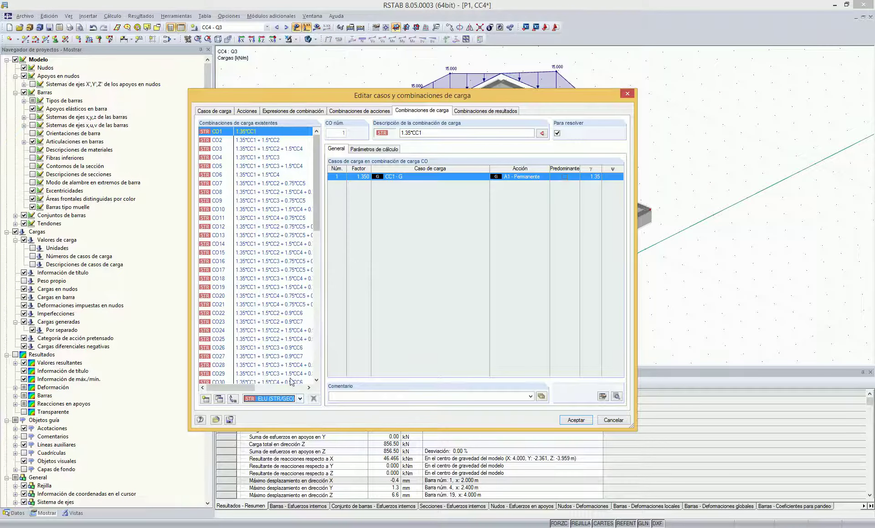
click(300, 399)
click(288, 233)
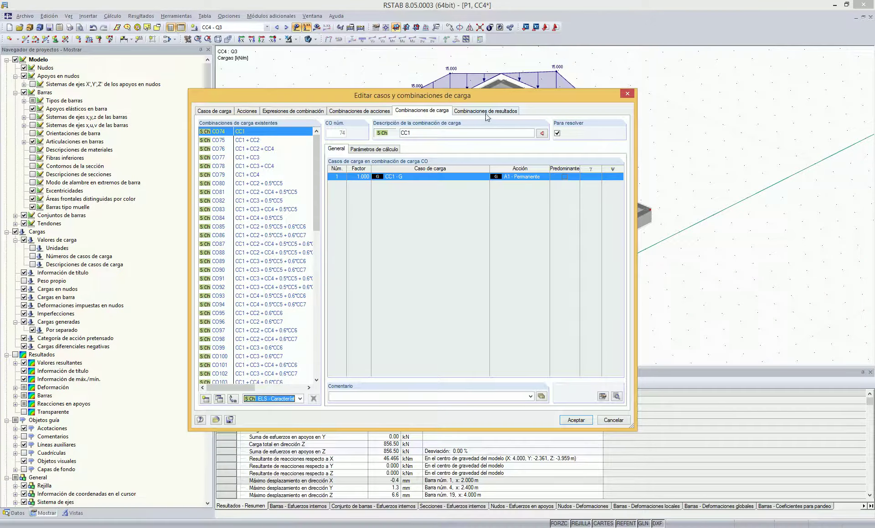
click(301, 399)
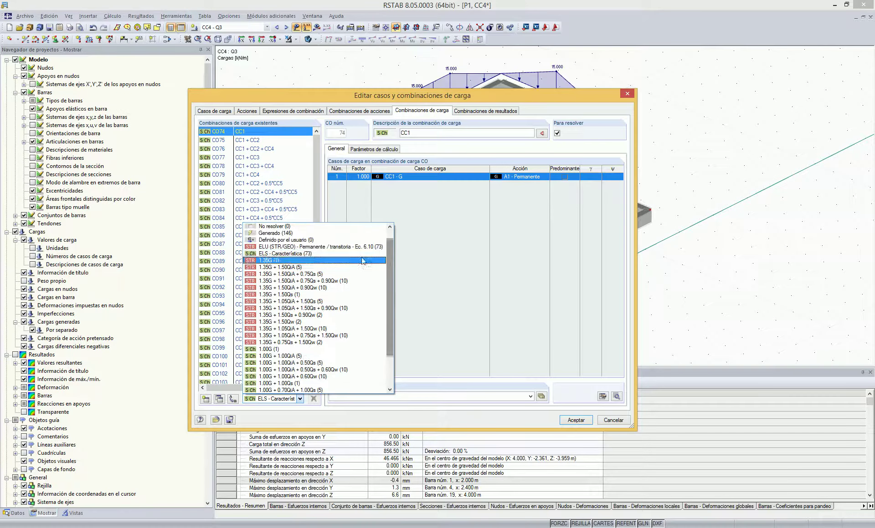
click(314, 247)
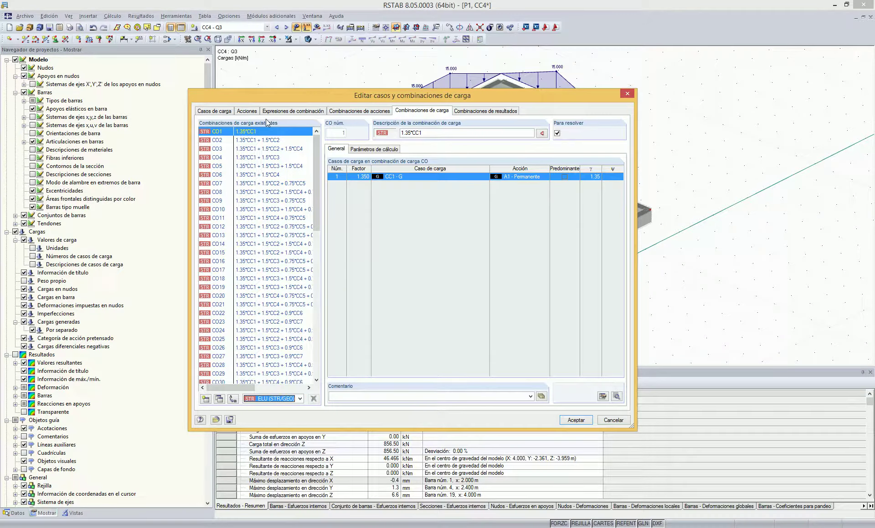
- Open the result combinations with CR1 - ELU (STR/GEO) selected and accept the load case and combination editor
click(505, 112)
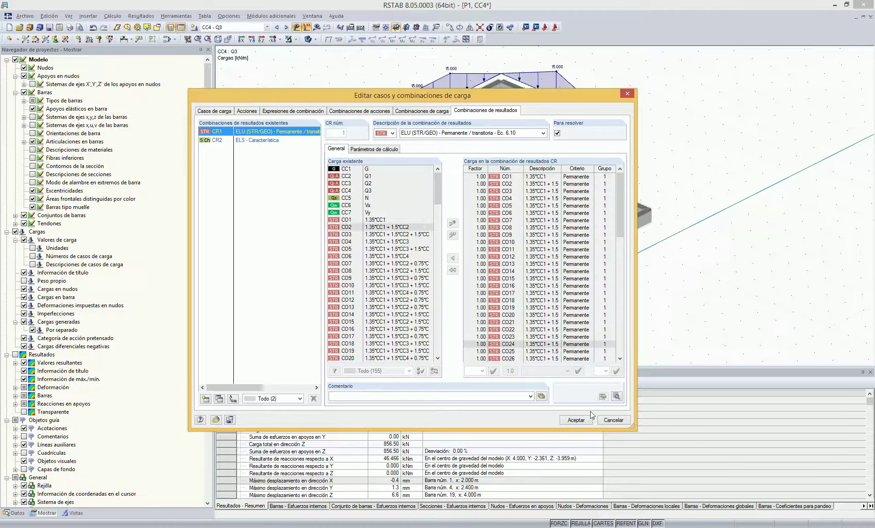
click(576, 420)
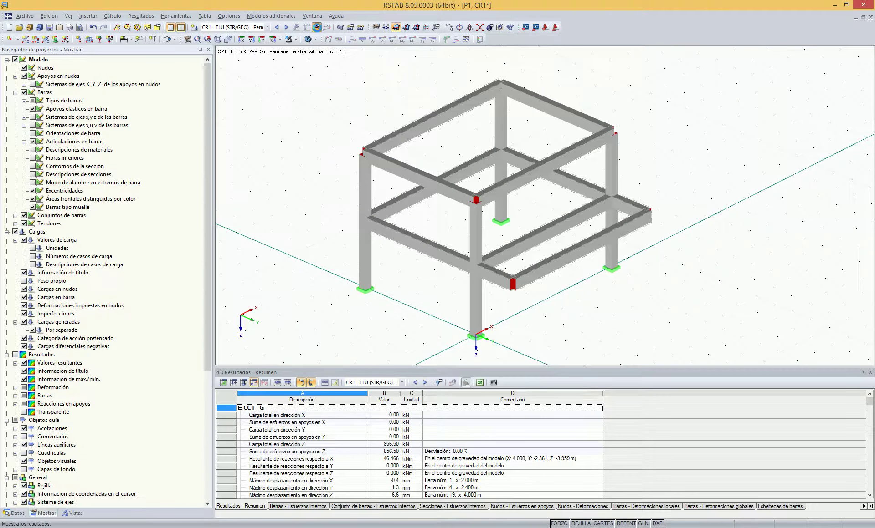
- Show the CR1 results with member moments My and switch the frame from solid to wireframe display
click(317, 27)
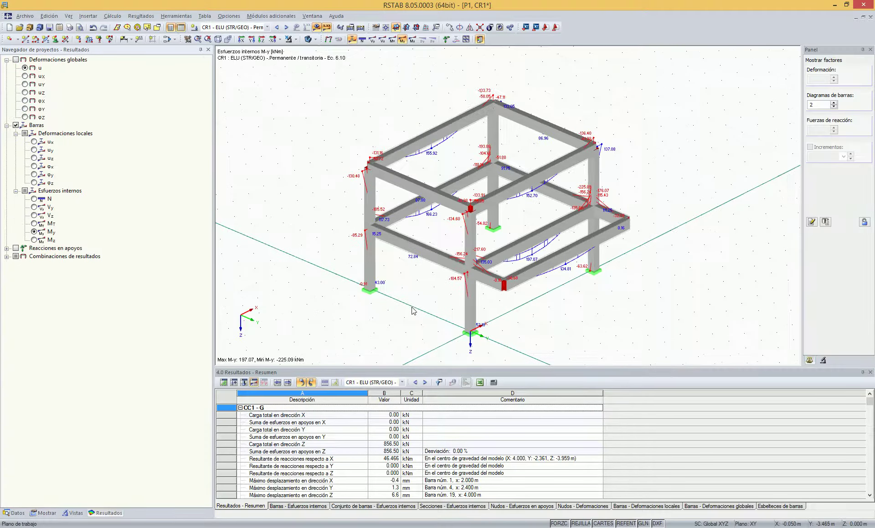
ctrl+middle_drag(411, 308, 422, 292)
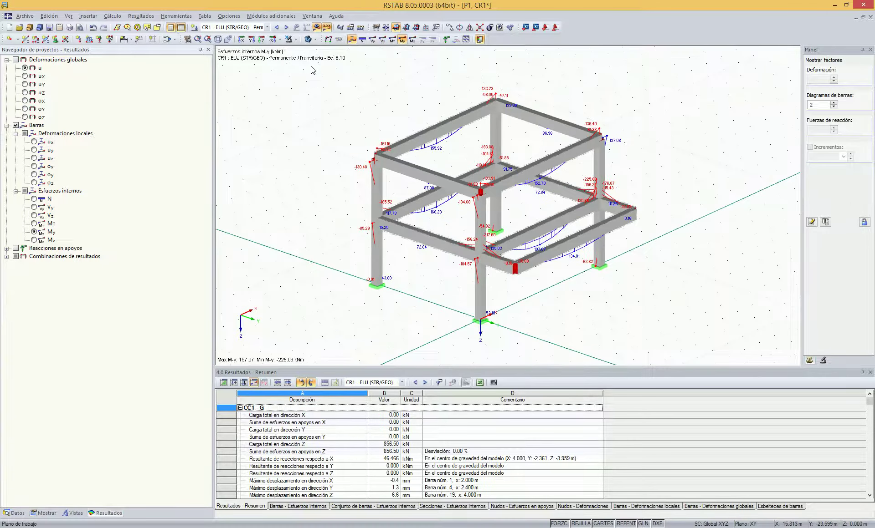
click(315, 39)
click(332, 45)
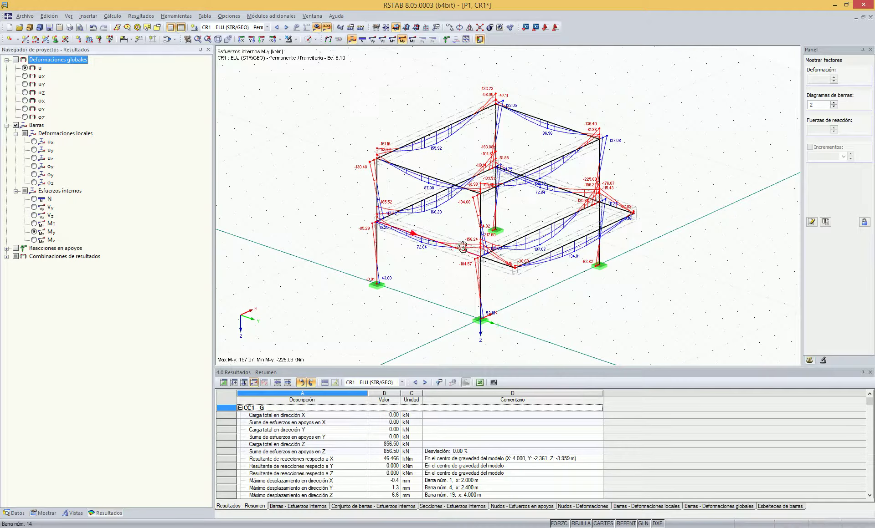
- Examine the My moment diagrams along the beams and columns and compare them with the Mz diagrams
ctrl+middle_drag(462, 247, 470, 248)
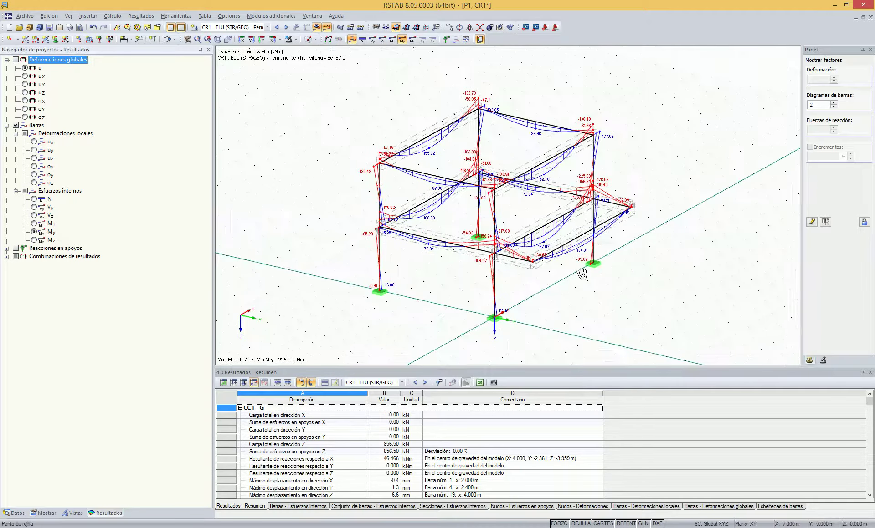
ctrl+middle_drag(580, 274, 541, 271)
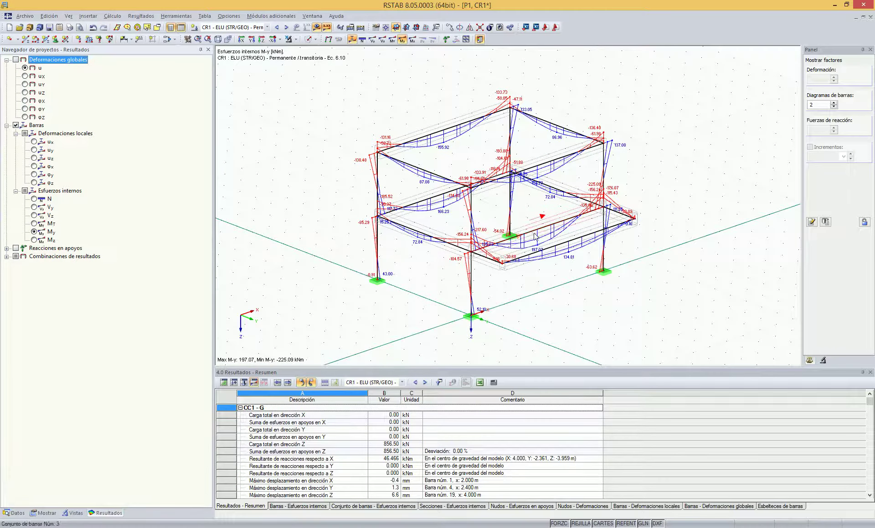
ctrl+middle_drag(539, 237, 530, 242)
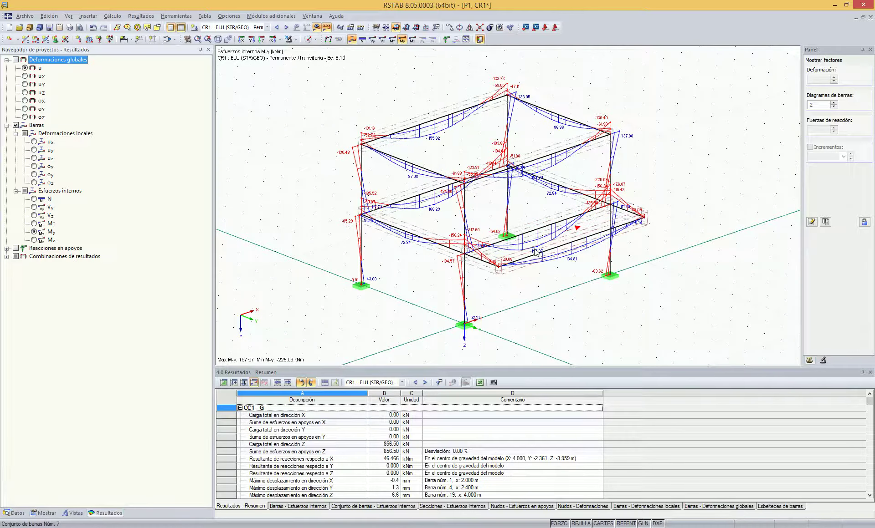
ctrl+middle_drag(469, 260, 473, 261)
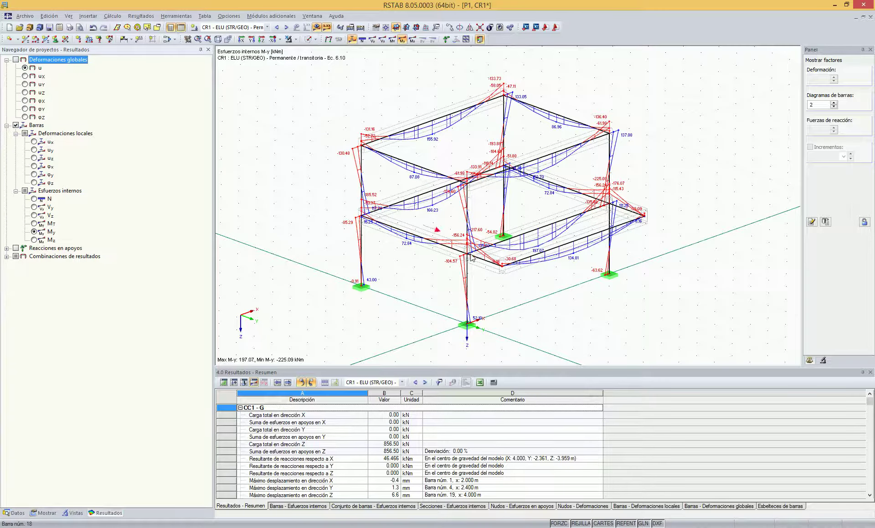
scroll(472, 257, up, 1)
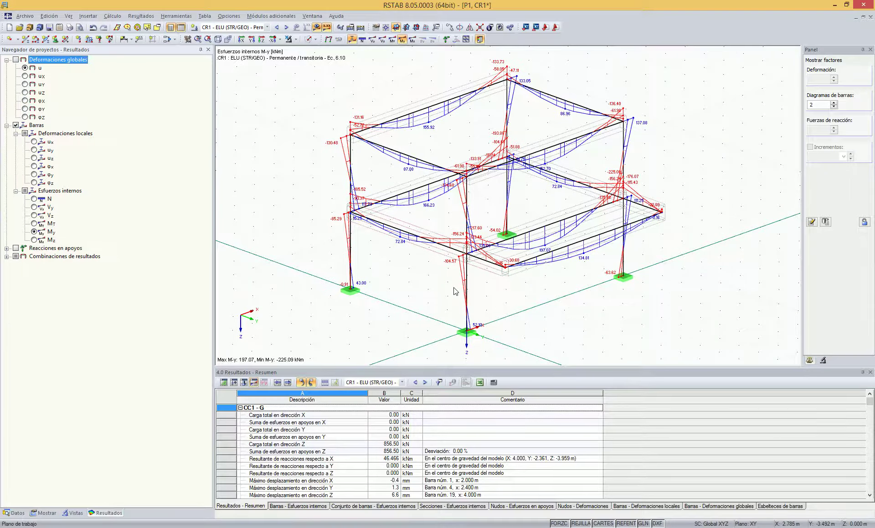
middle_drag(435, 303, 432, 290)
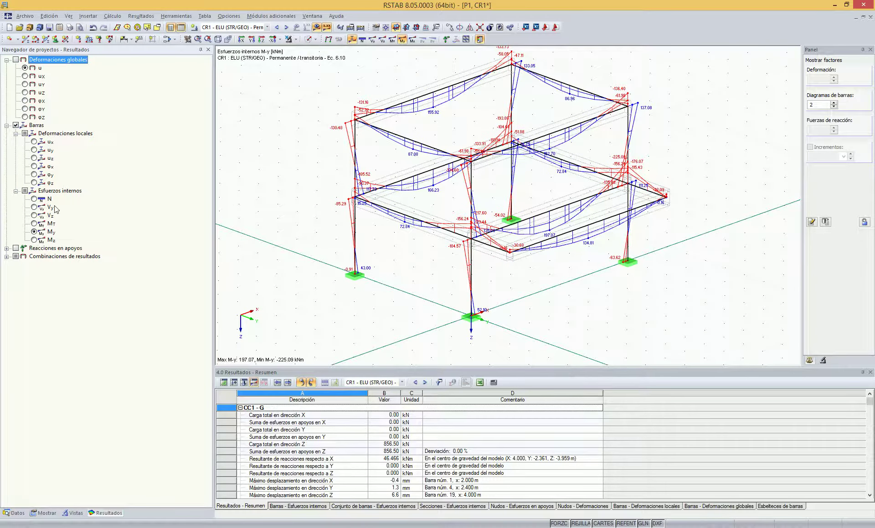
click(40, 241)
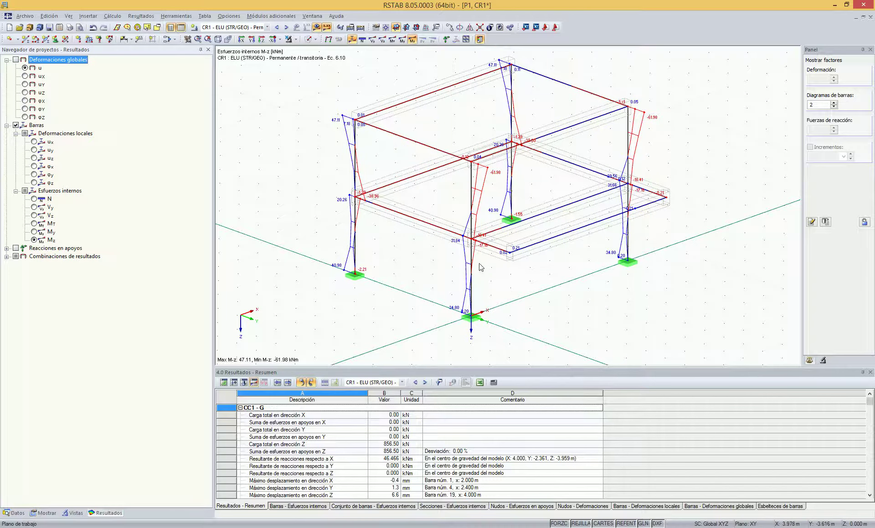
click(34, 232)
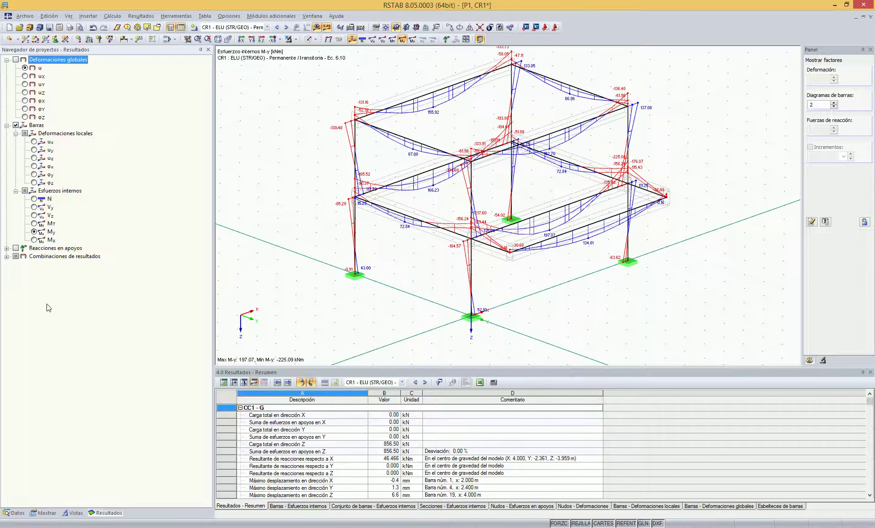
- Display the members' x,y,z axis systems and check the Mz and My moment diagrams against them
click(53, 514)
click(33, 118)
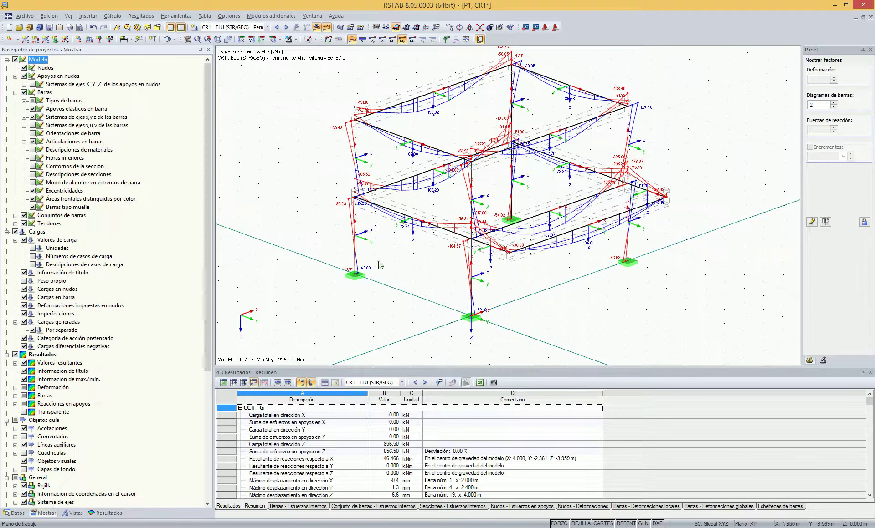
click(109, 514)
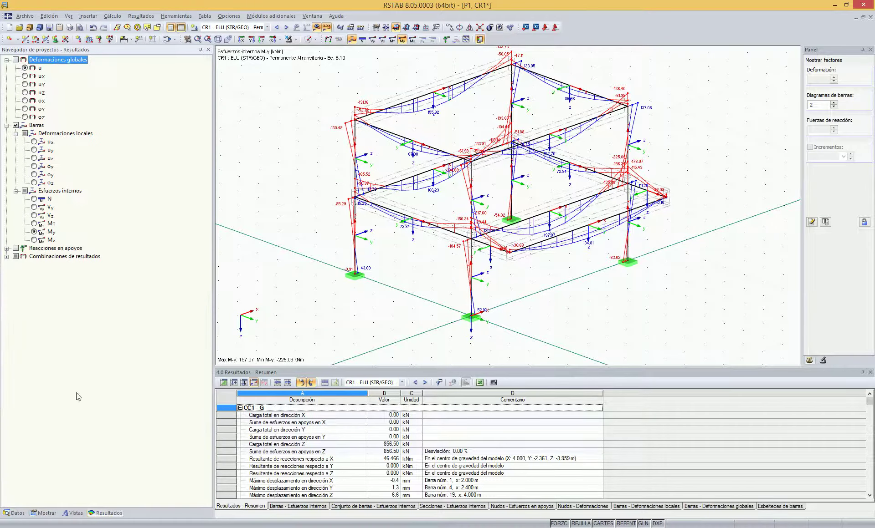
click(34, 240)
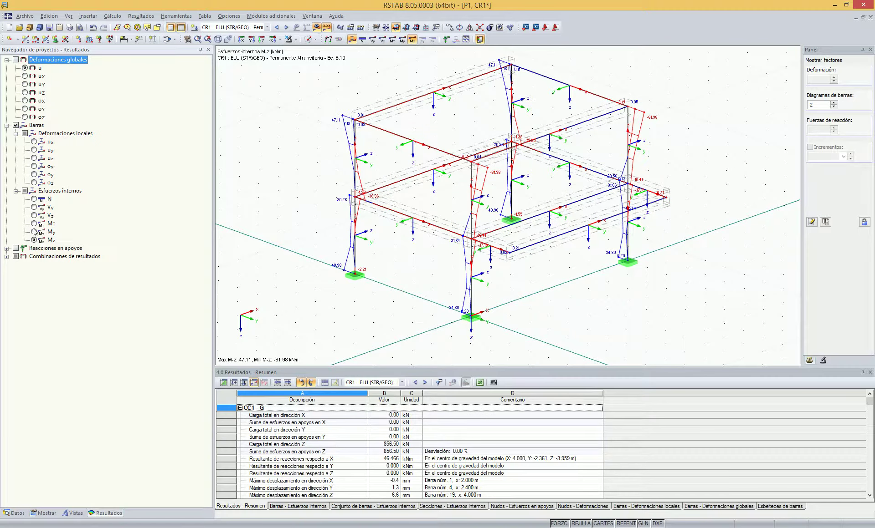
click(34, 232)
ctrl+middle_drag(517, 303, 496, 312)
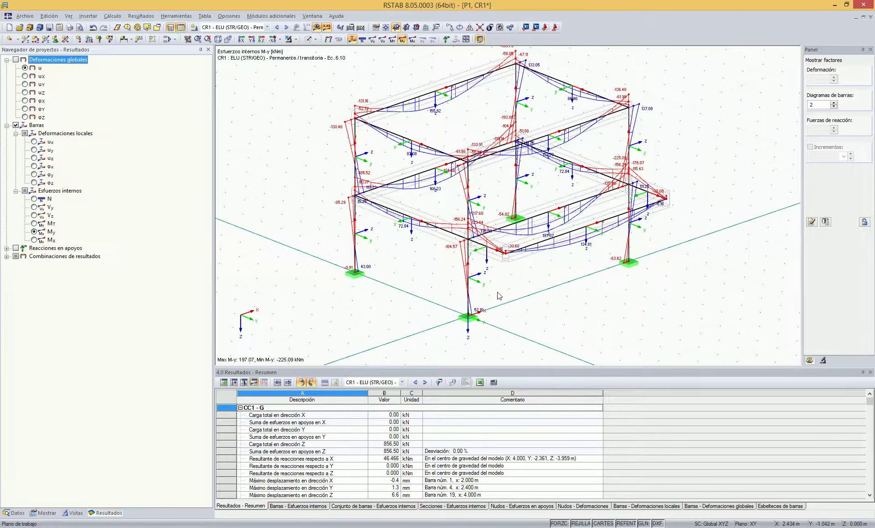
ctrl+middle_drag(518, 303, 386, 297)
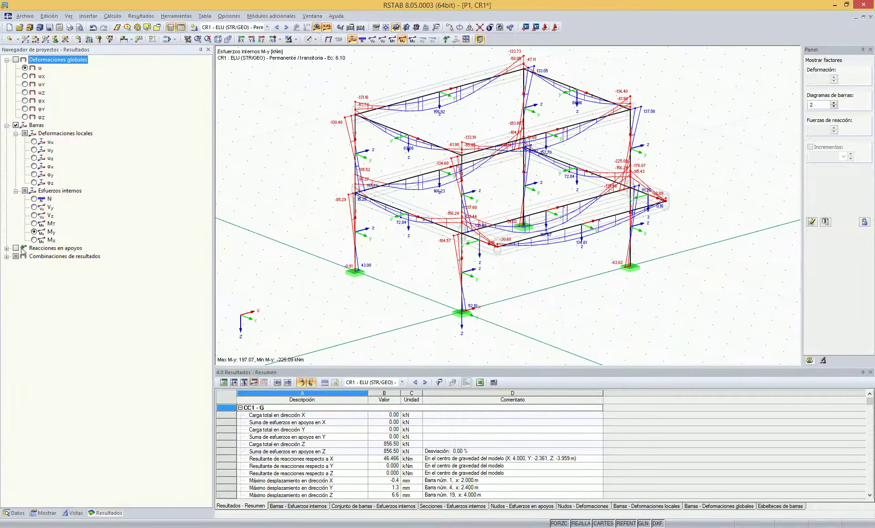
- Display the Vz shear force diagrams and raise the member diagram scale factor to 8
click(34, 215)
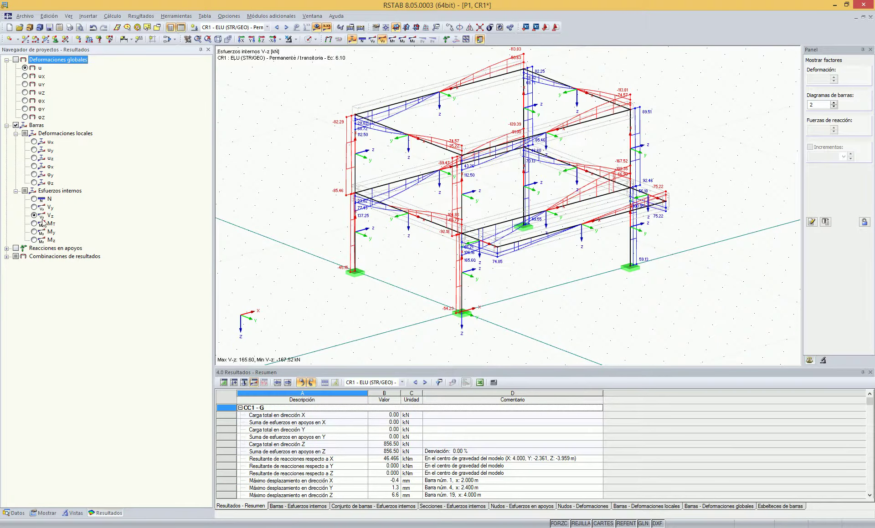
mouse_move(391, 302)
ctrl+middle_down()
mouse_move(343, 299)
mouse_move(393, 305)
ctrl+middle_up()
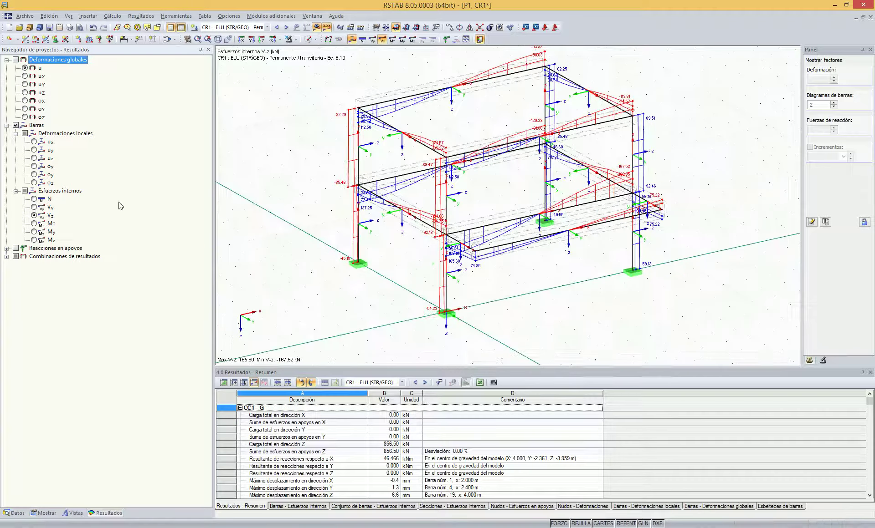
click(834, 103)
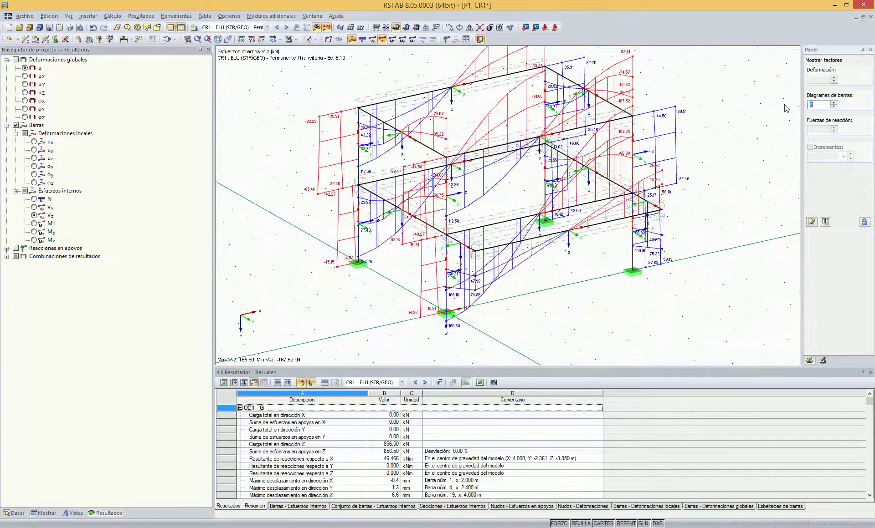
- Display the Vy shear force diagrams and examine them on the columns and beams of both storeys
click(35, 208)
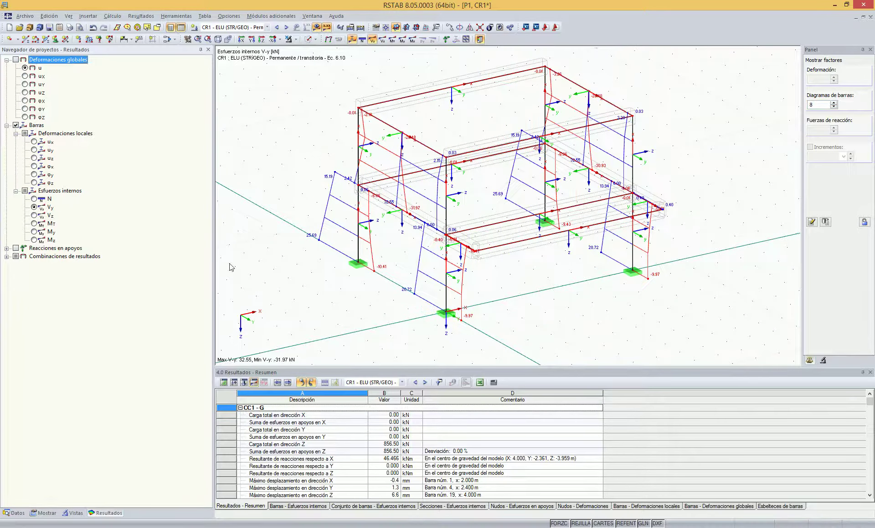
mouse_move(575, 304)
ctrl+middle_down()
mouse_move(631, 363)
mouse_move(609, 301)
mouse_move(574, 310)
ctrl+middle_up()
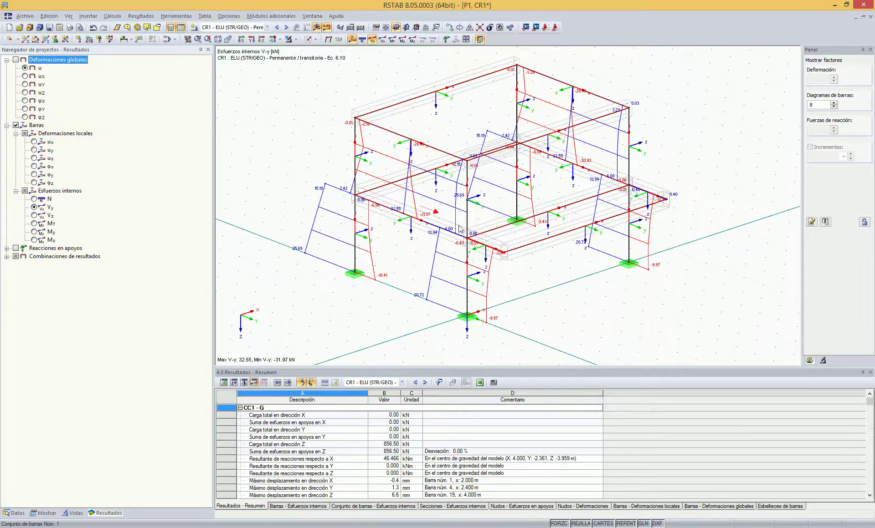
ctrl+middle_drag(491, 271, 487, 252)
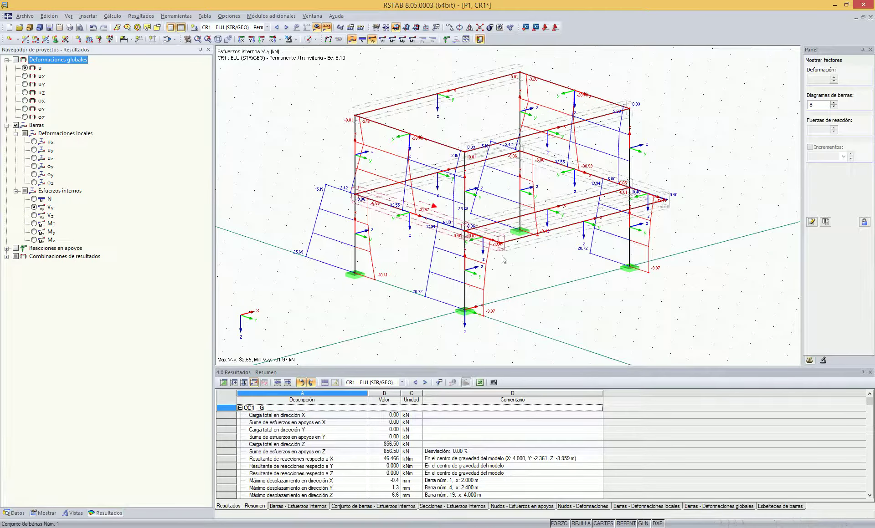
middle_drag(530, 279, 540, 278)
ctrl+middle_drag(528, 282, 536, 283)
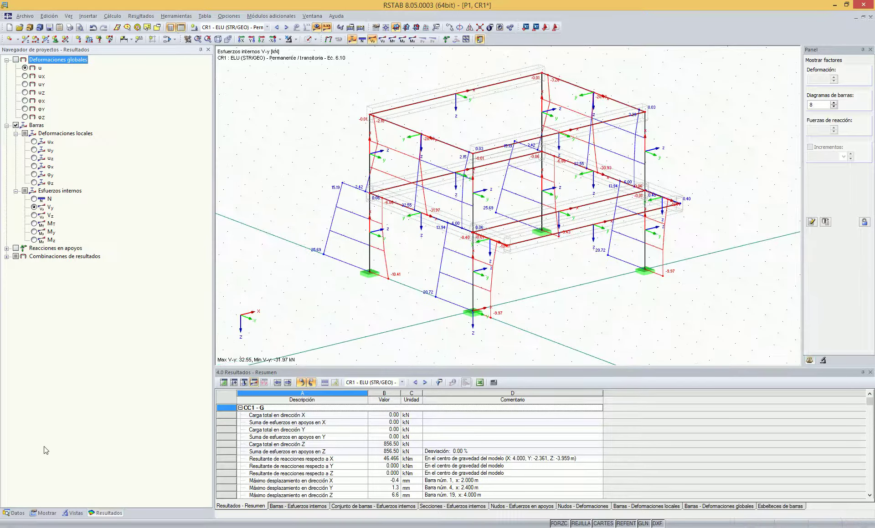
- Display the My moments again and hide the members' x,y,z axis systems
click(14, 514)
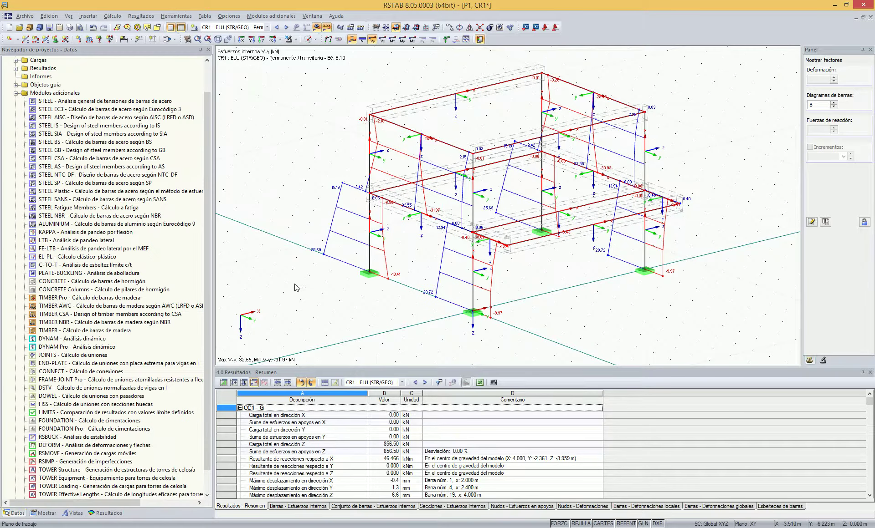
scroll(301, 284, down, 5)
middle_drag(319, 278, 518, 207)
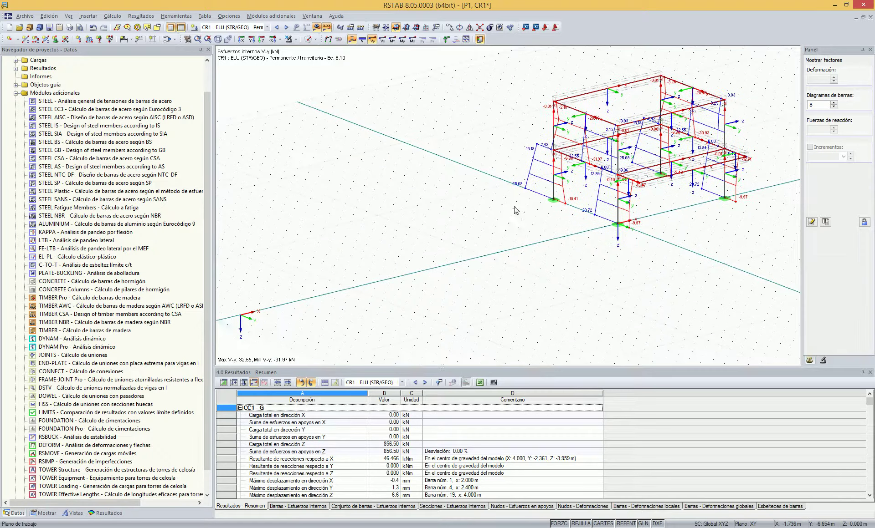
click(112, 516)
click(34, 232)
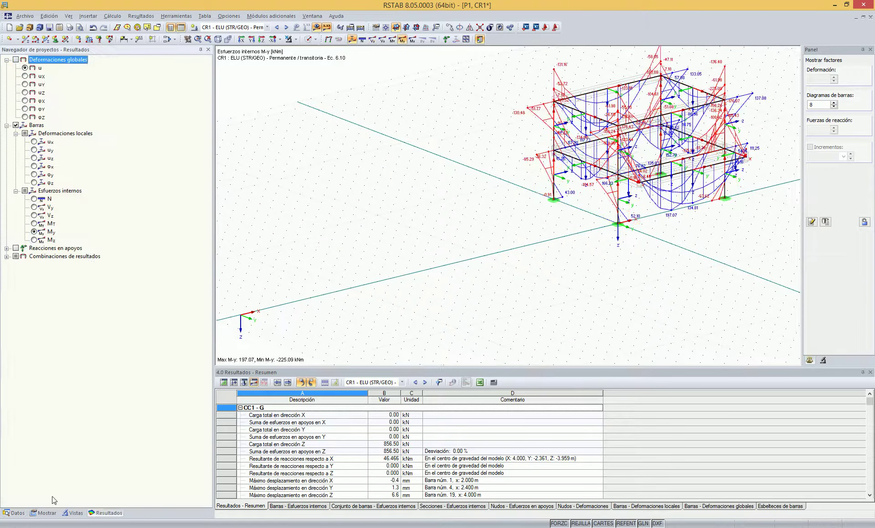
click(47, 513)
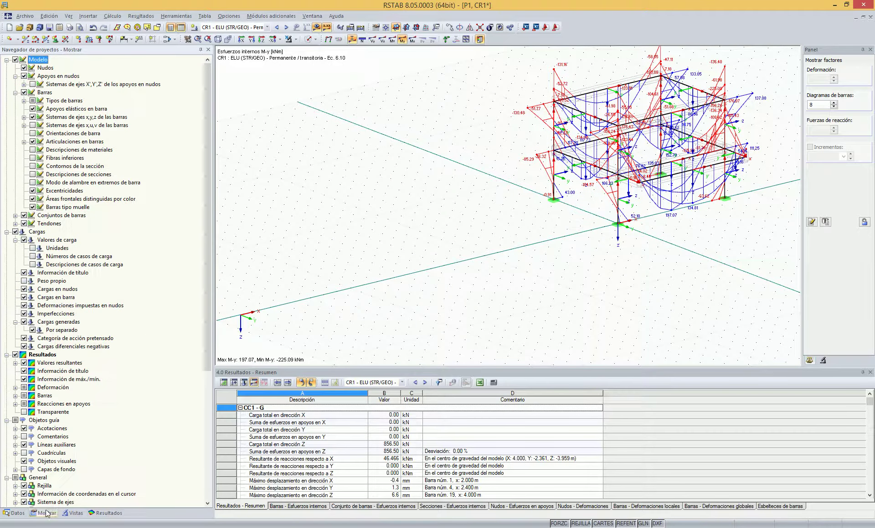
click(33, 117)
- Return to the project data listing and reduce the member diagram scale factor to 2
click(17, 514)
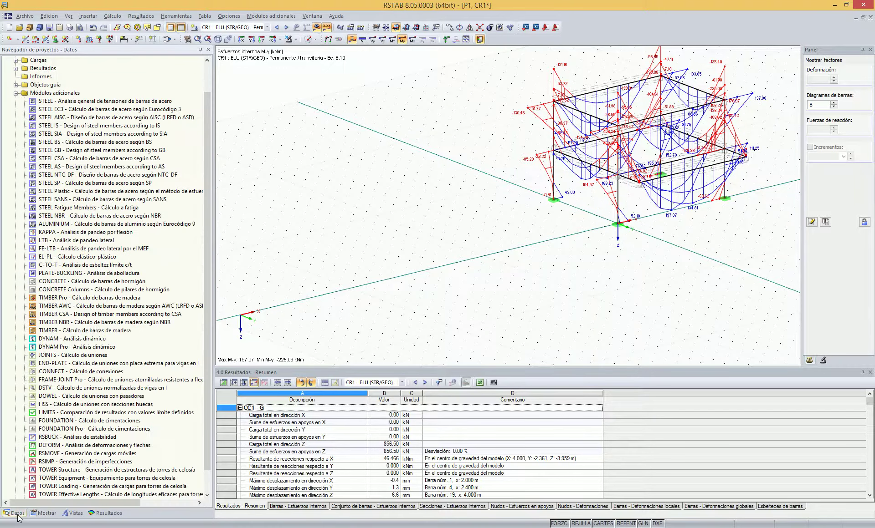
ctrl+middle_drag(516, 172, 505, 201)
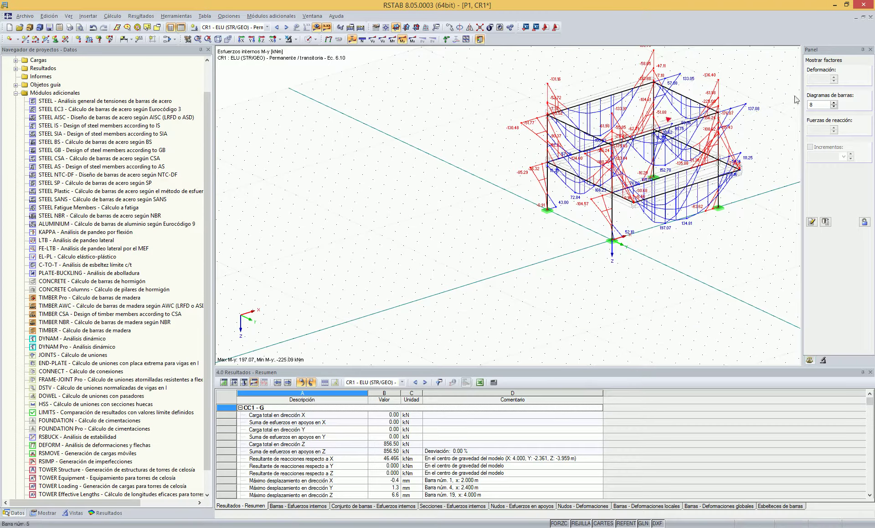
click(834, 107)
click(834, 107)
ctrl+middle_drag(700, 240, 694, 220)
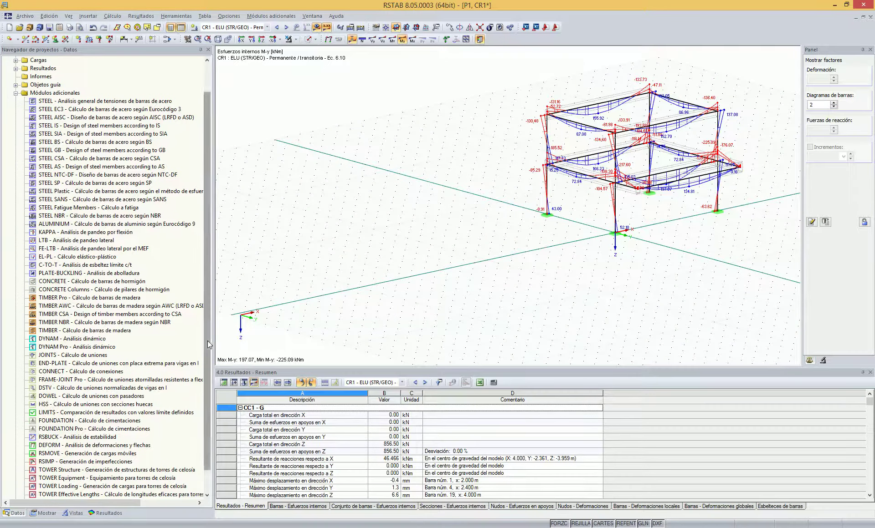
- Locate the CONCRETE and CONCRETE Columns design modules among the add-on modules, finishing with CONCRETE Columns selected
scroll(207, 341, up, 1)
click(102, 292)
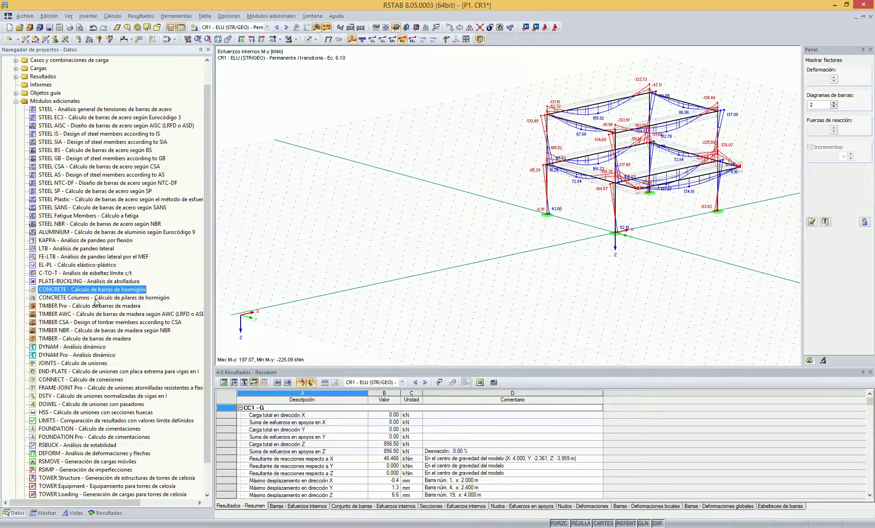
click(96, 299)
click(581, 291)
scroll(743, 226, up, 2)
middle_drag(678, 238, 703, 255)
click(73, 298)
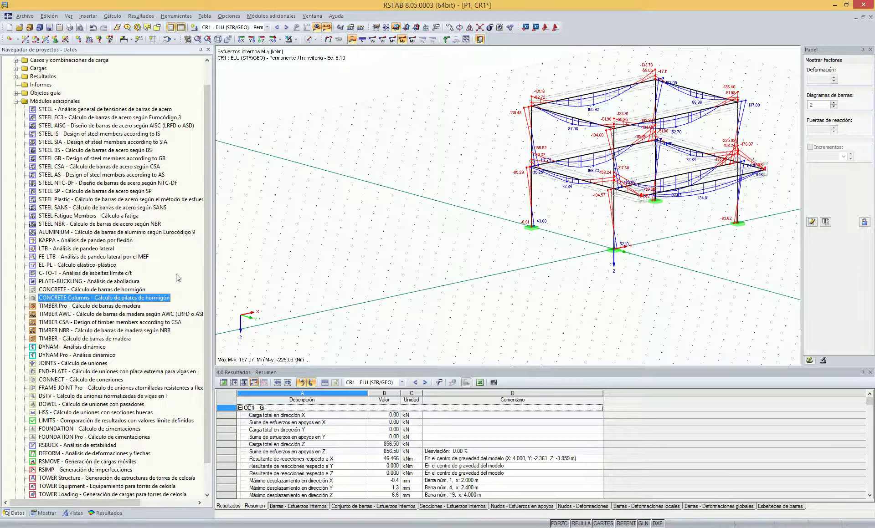
click(68, 291)
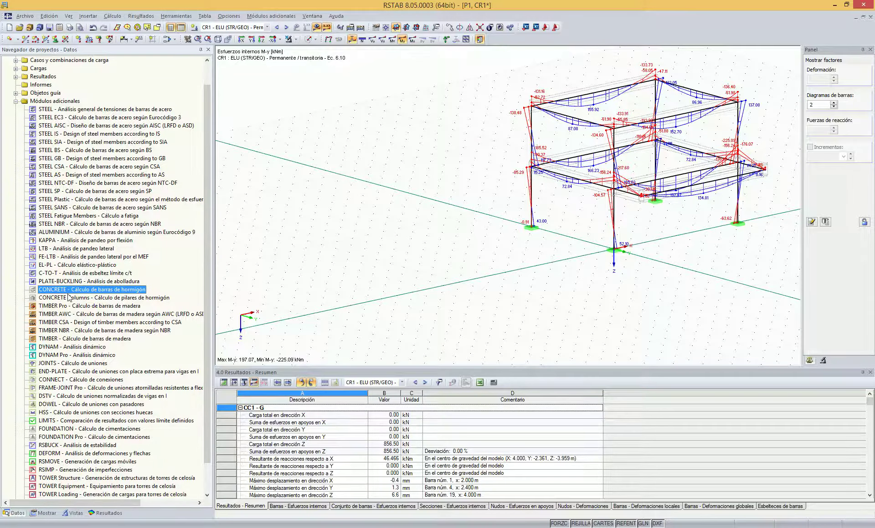
click(463, 217)
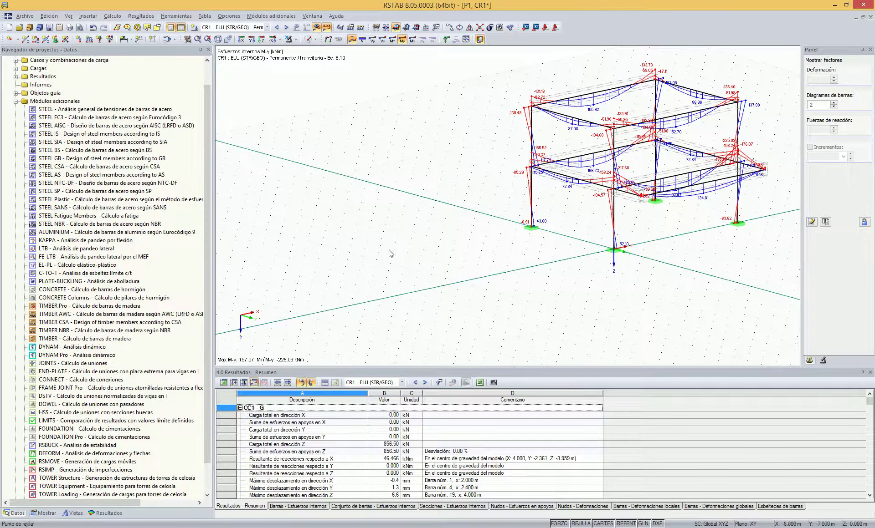
click(120, 298)
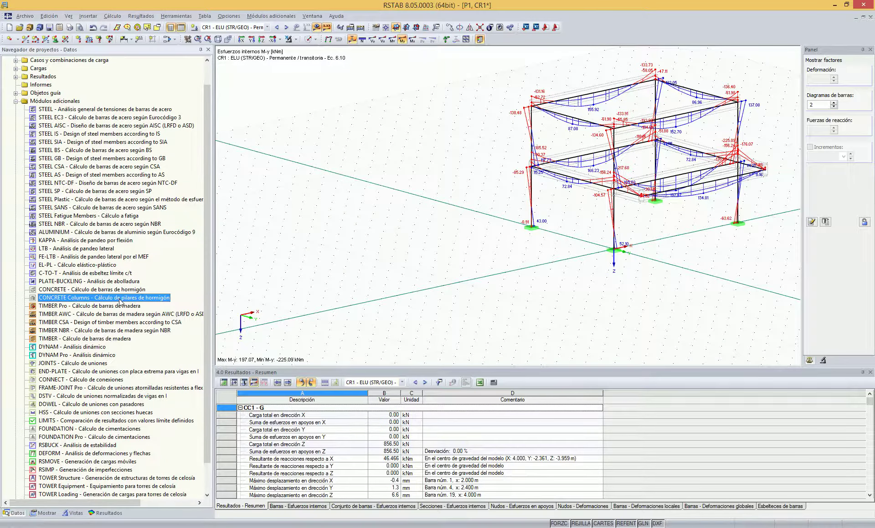
- Start the CONCRETE Columns module and rename its design case as PILARES INFERIORES
double_click(120, 299)
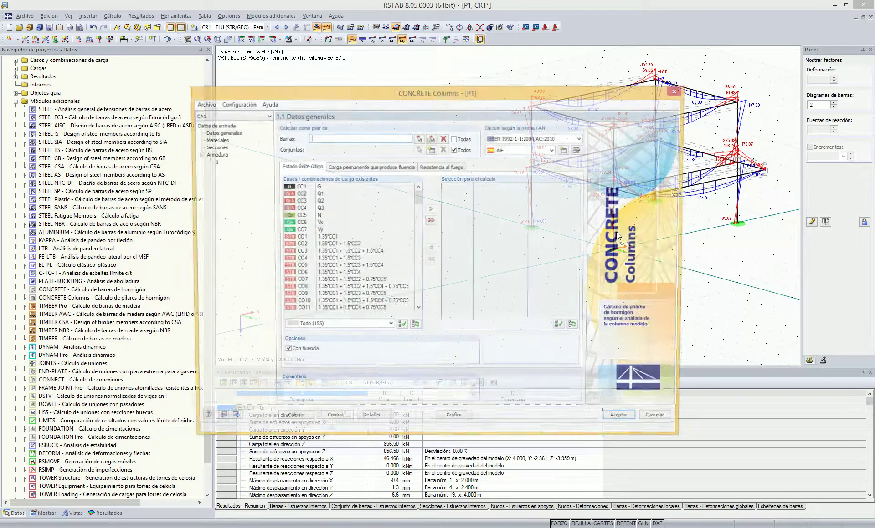
drag(531, 92, 376, 100)
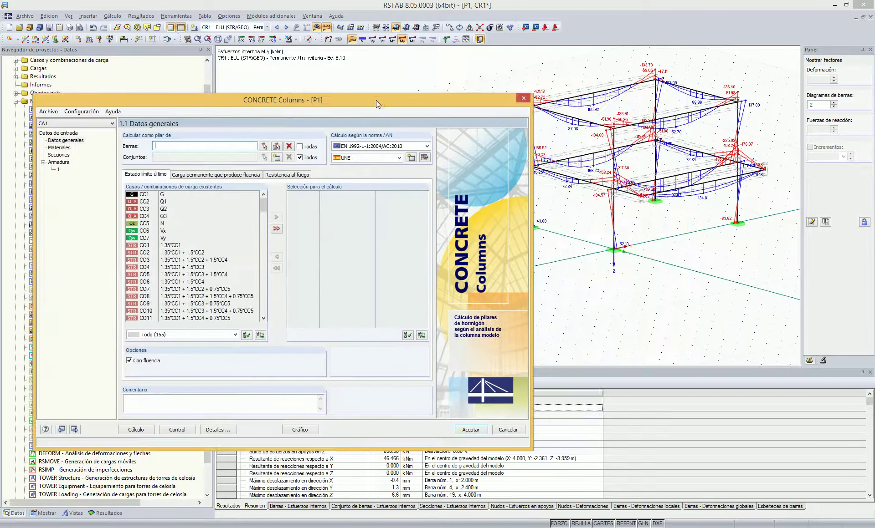
click(48, 112)
click(63, 135)
text(pi)
key(BackSpace)
text(PILAR)
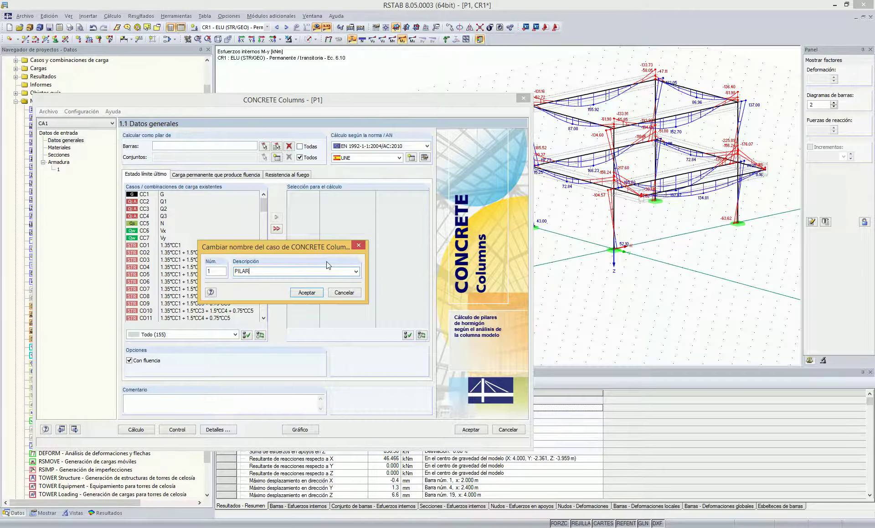
text(ES INFERIORES)
click(314, 294)
- Assign the four lower-storey columns, members 1, 3, 7 and 9, to the design case by picking them in the model
click(264, 145)
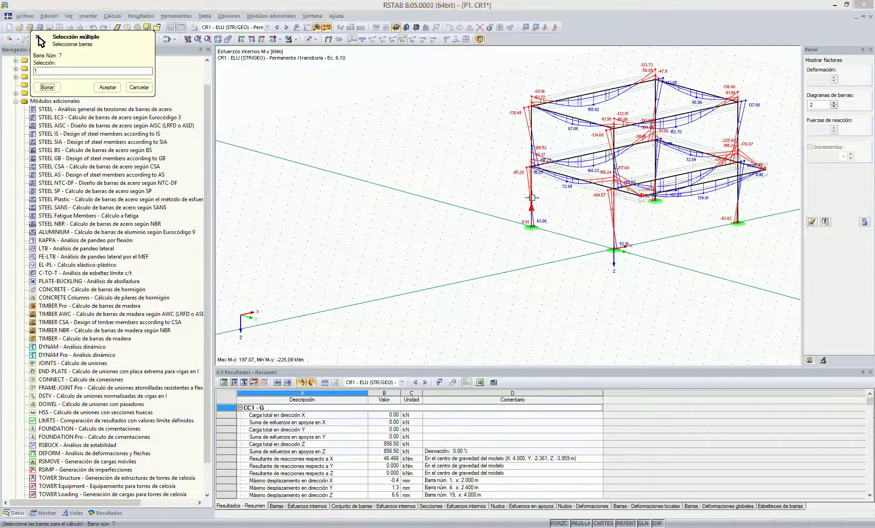
click(655, 162)
click(655, 164)
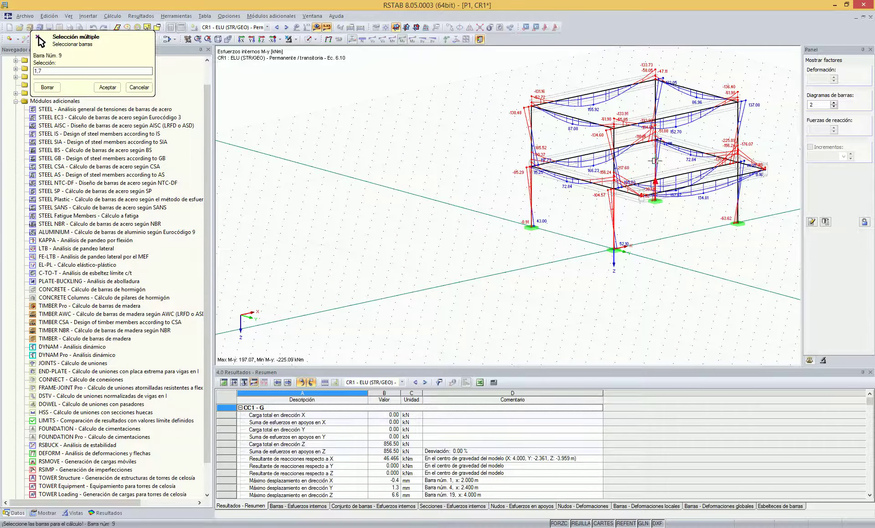
click(736, 203)
click(108, 87)
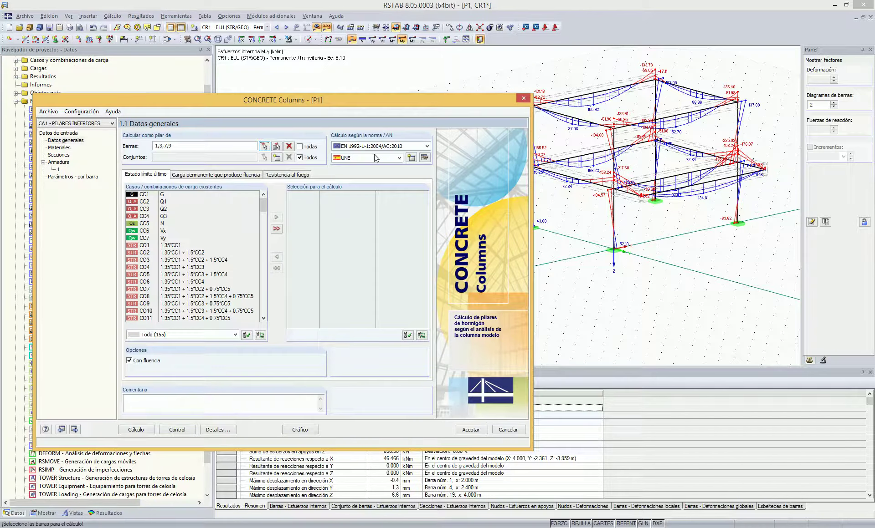
- Review the UNE National Annex parameters for partial material factors, ultimate limit states, and durability and concrete cover
click(425, 157)
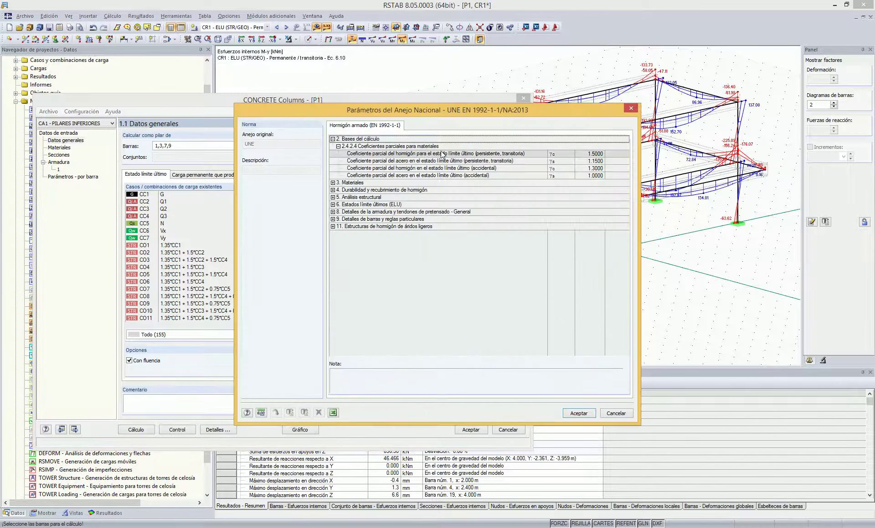
drag(467, 107, 322, 101)
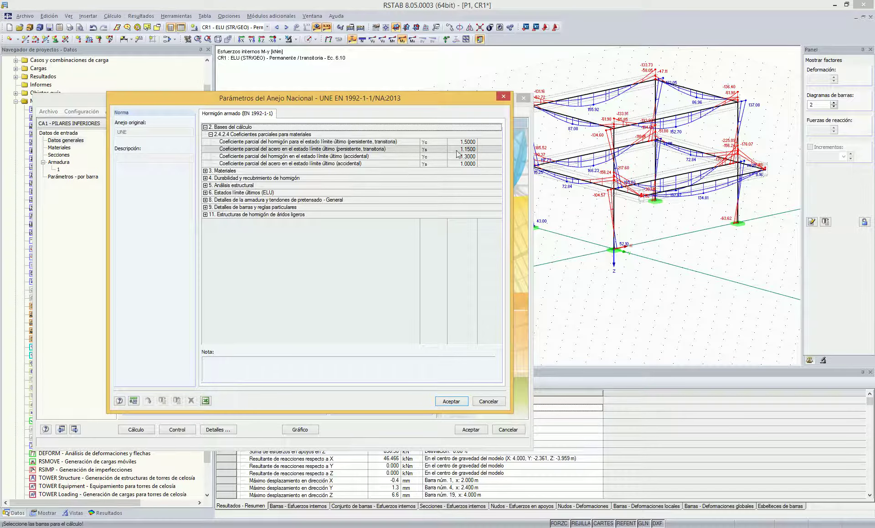
click(205, 193)
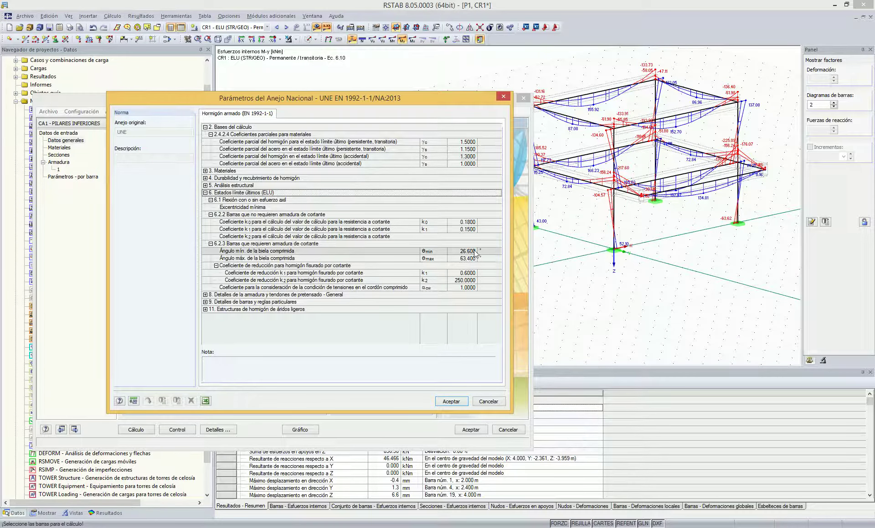
click(206, 194)
click(205, 178)
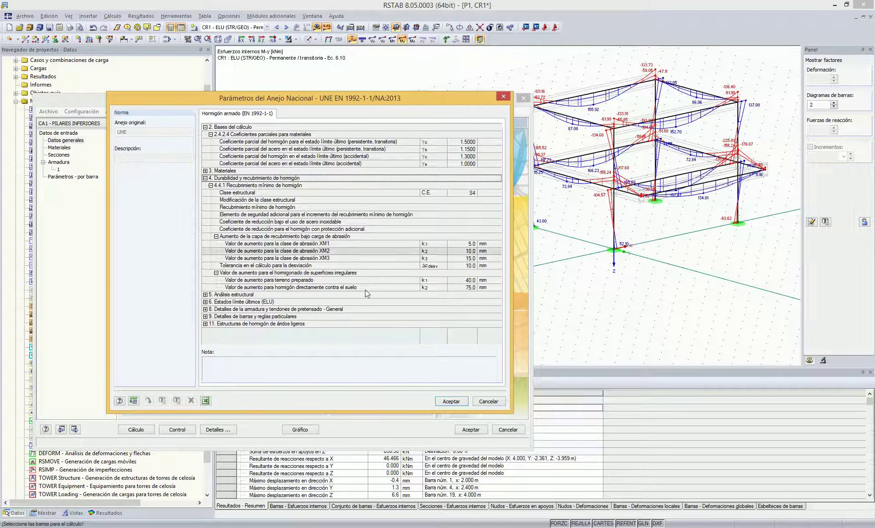
click(451, 402)
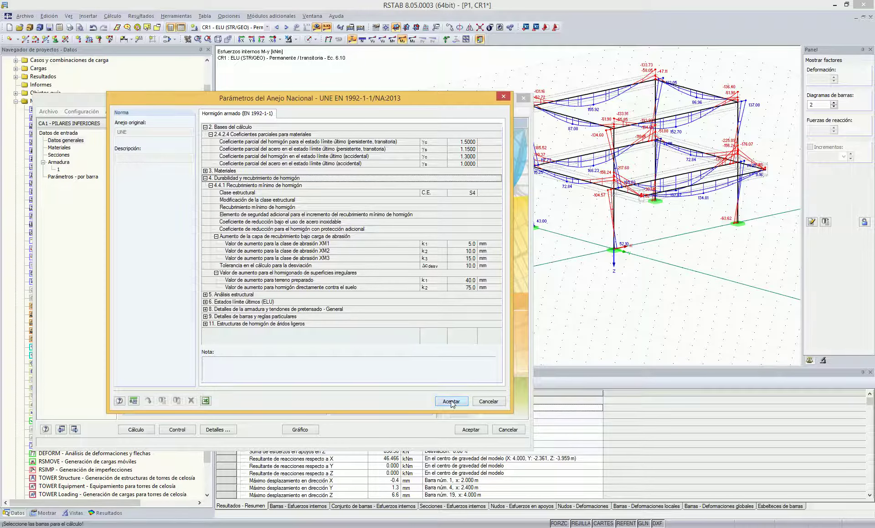
- Add result combination CR1, ELU (STR/GEO), to the ultimate limit state selection and keep creep considered
drag(360, 98, 379, 93)
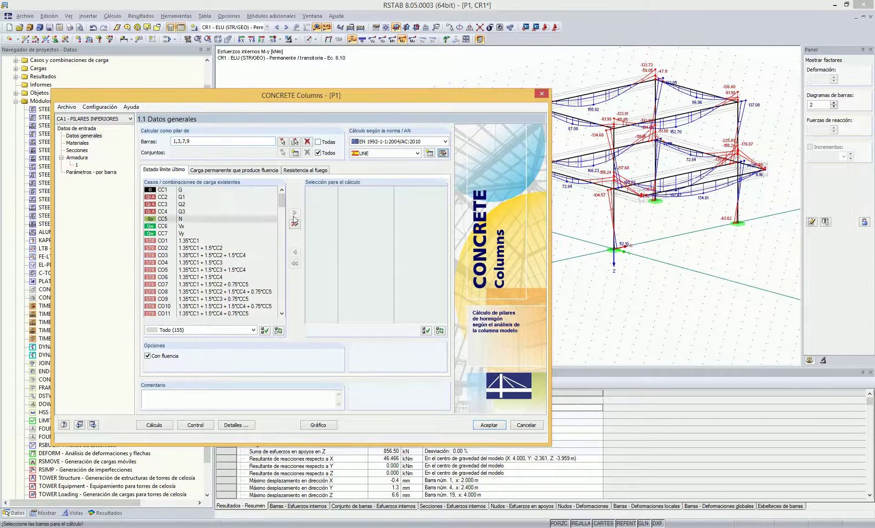
drag(281, 202, 282, 313)
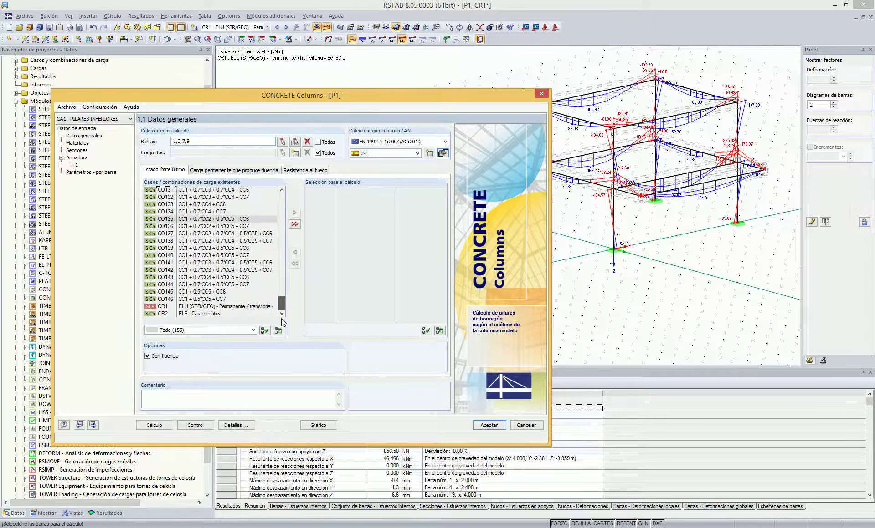
click(259, 307)
click(297, 214)
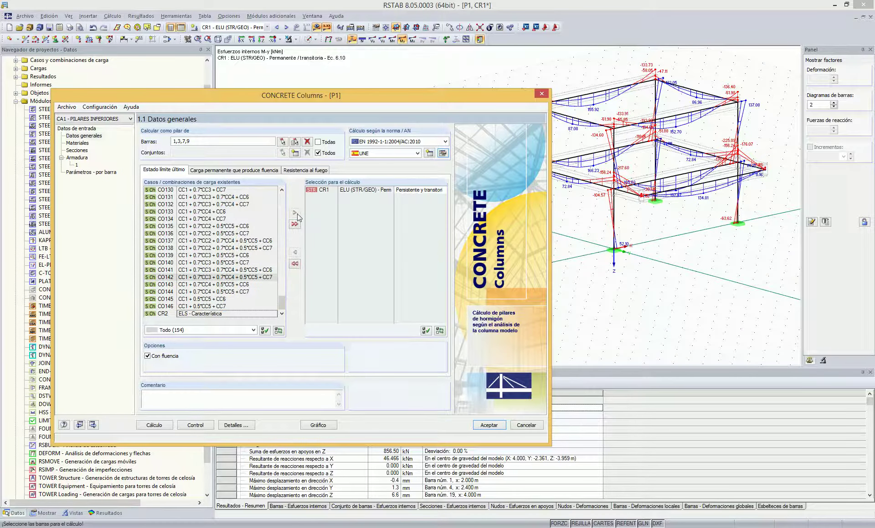
click(148, 356)
click(147, 356)
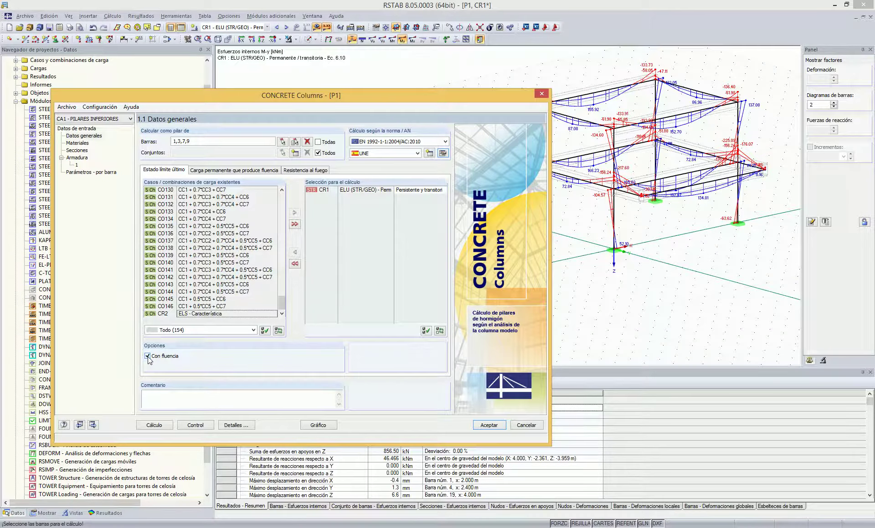
drag(282, 99, 288, 90)
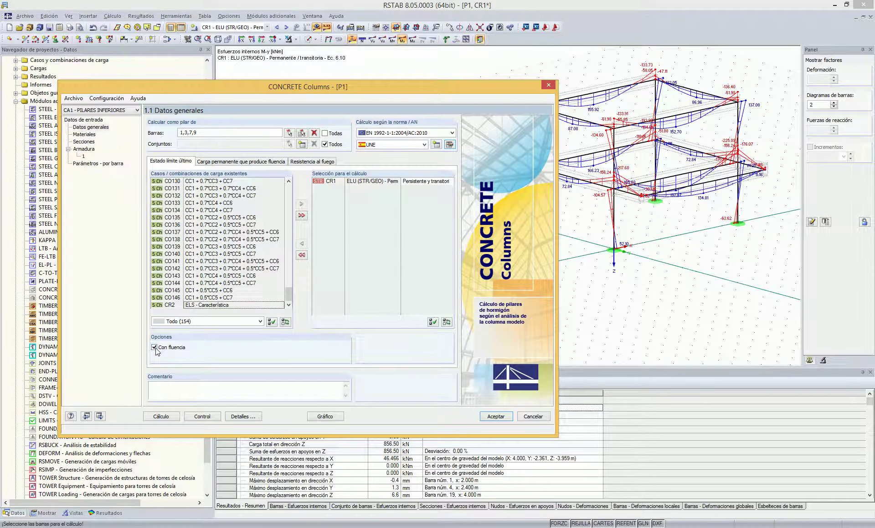
- Add CO1 (1.35*CC1) as the permanent load producing creep, and check the fire resistance load settings
click(235, 161)
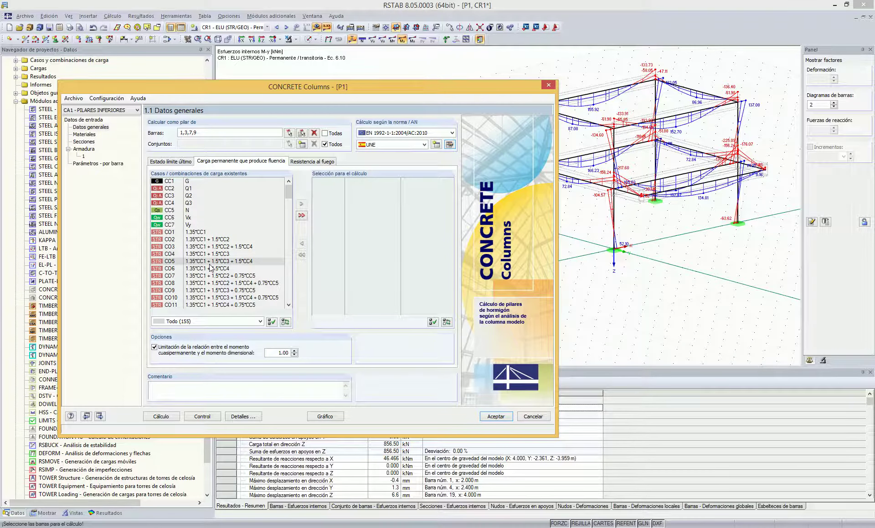
click(203, 232)
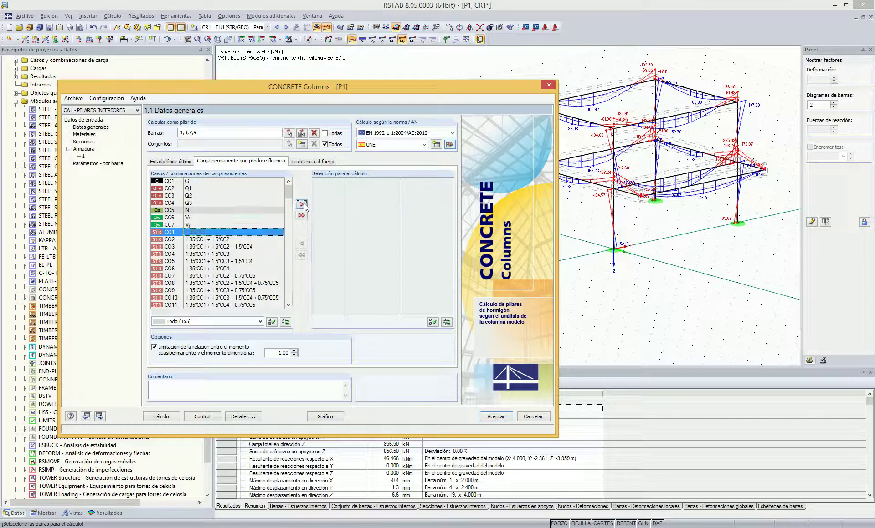
click(302, 205)
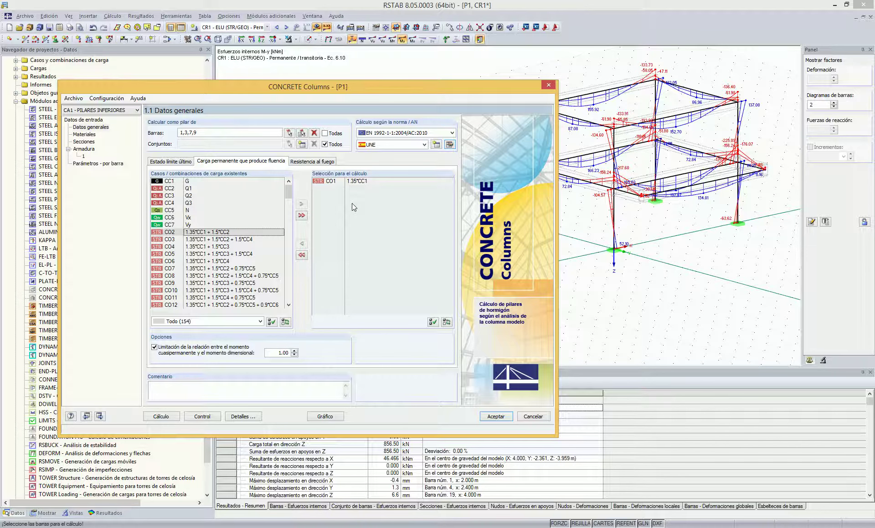
click(306, 162)
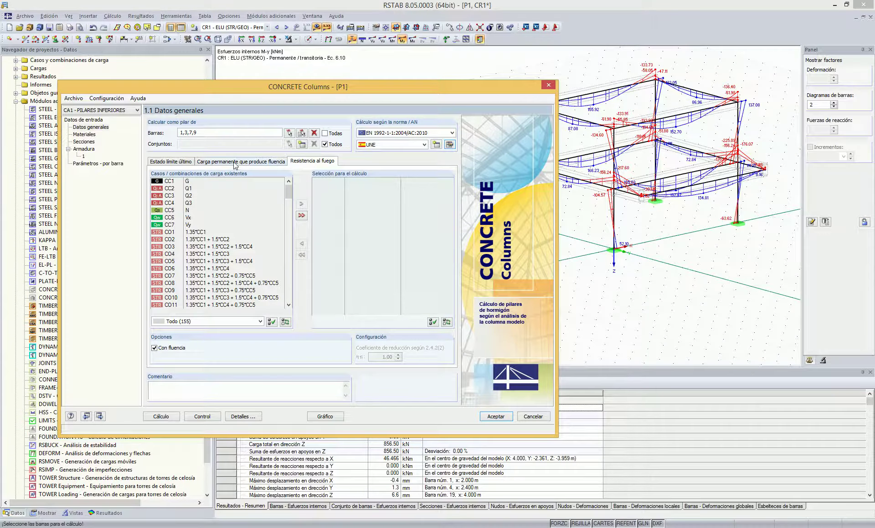
click(158, 162)
- Review the material properties, keeping concrete C25/30 and choosing B 500 S (A) as the reinforcing steel
click(84, 135)
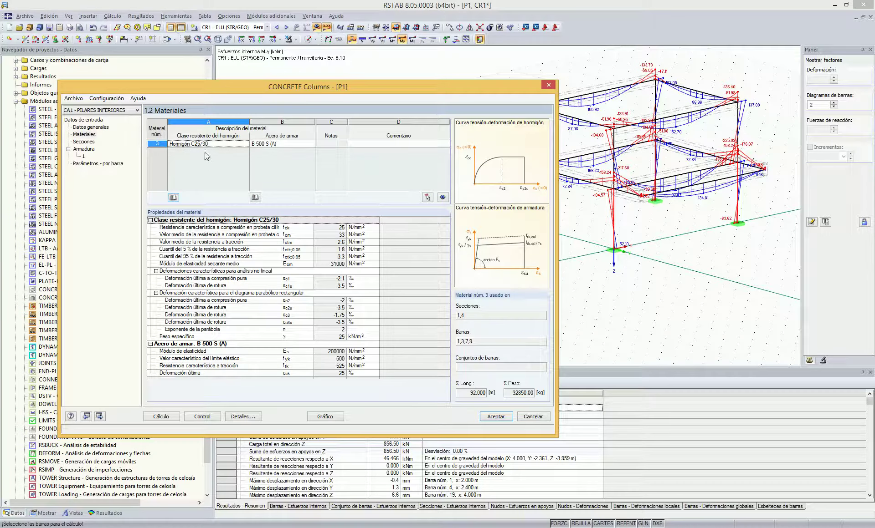
click(216, 145)
click(343, 143)
click(300, 144)
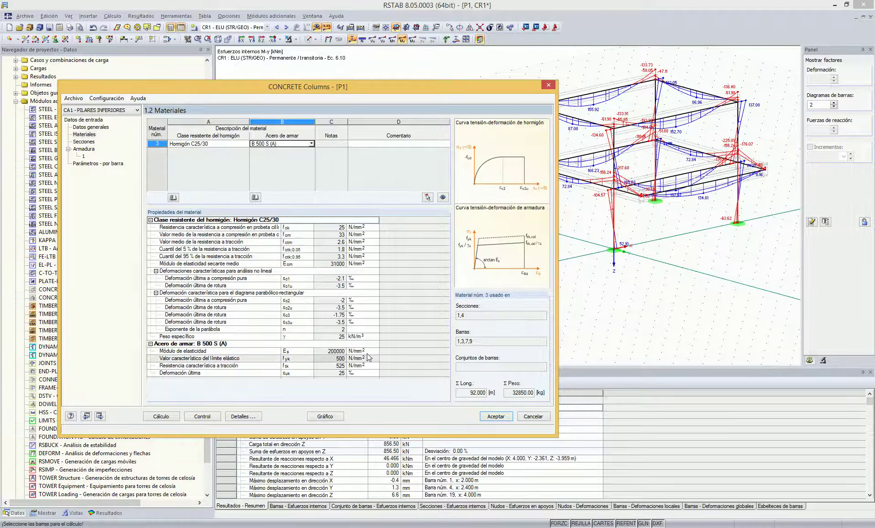
click(297, 144)
click(311, 144)
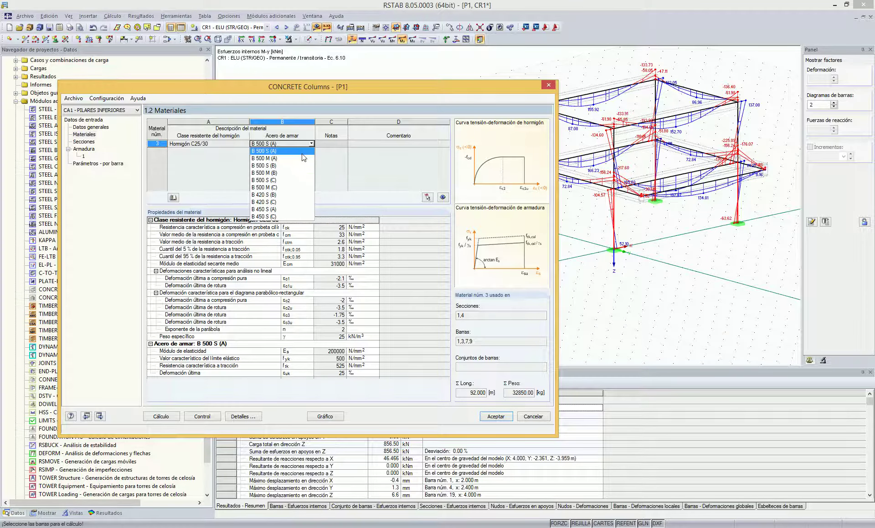
click(282, 151)
click(206, 144)
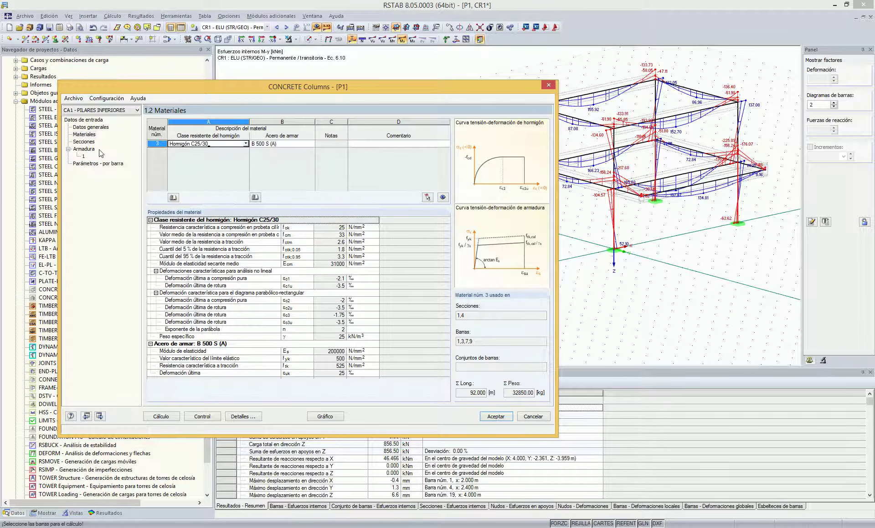
- Examine the rectangular column section's data, including its assigned members, total length and weight
click(84, 142)
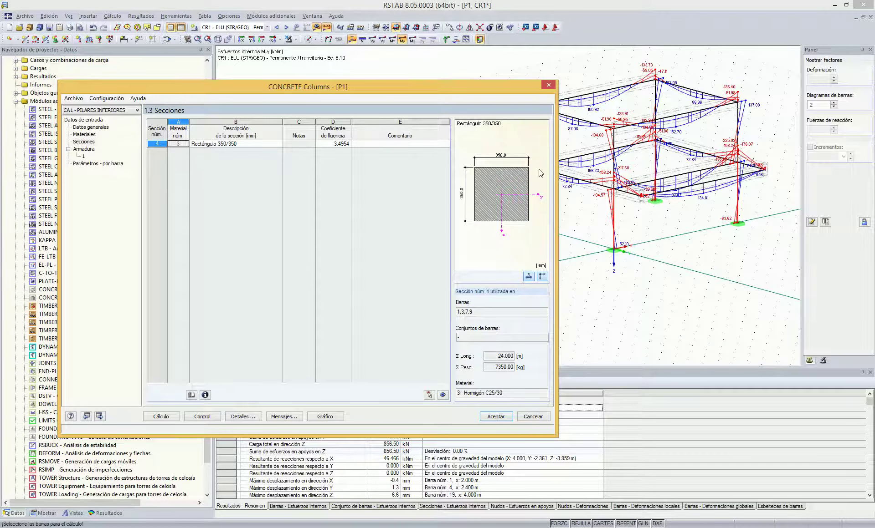
drag(456, 89, 457, 81)
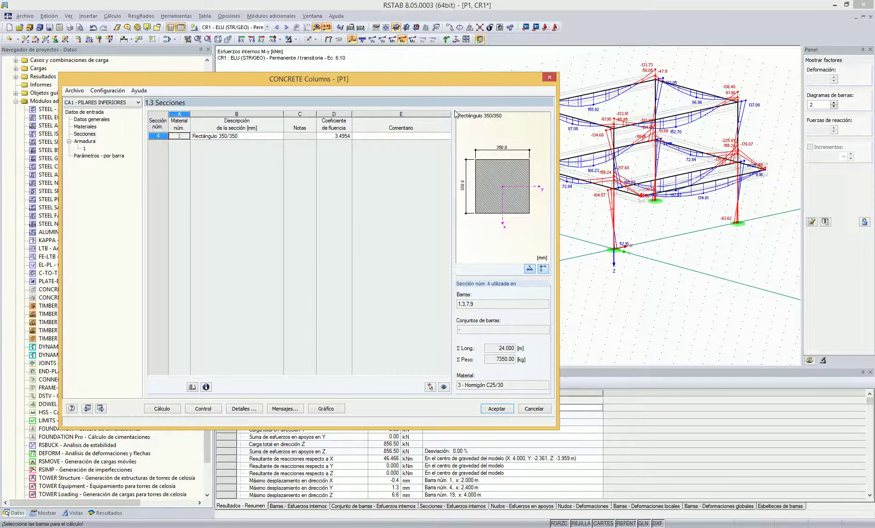
double_click(492, 360)
click(494, 359)
- Set the cement type to S in the creep settings of the 350/350 column section
click(346, 136)
click(348, 136)
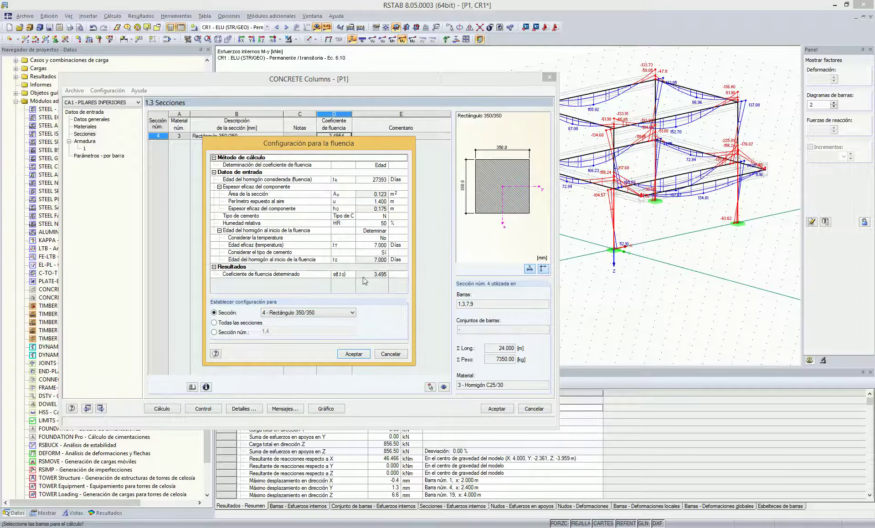
click(383, 217)
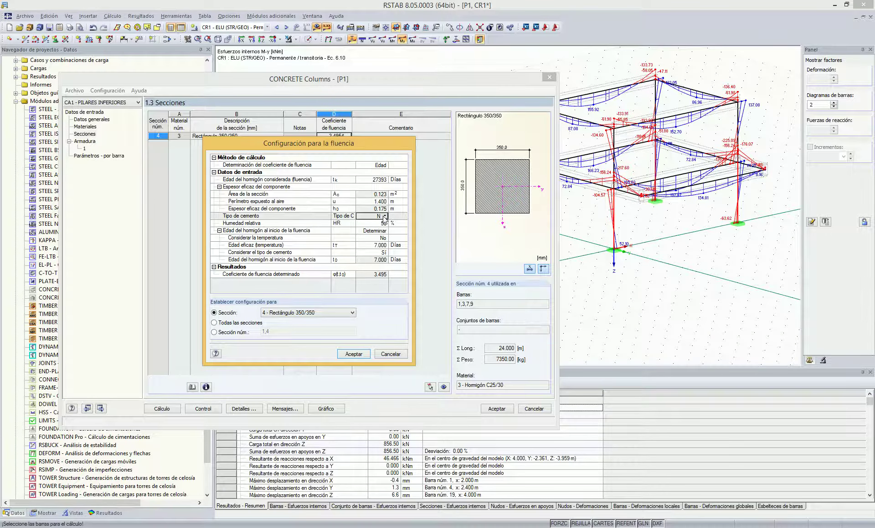
click(385, 217)
click(384, 223)
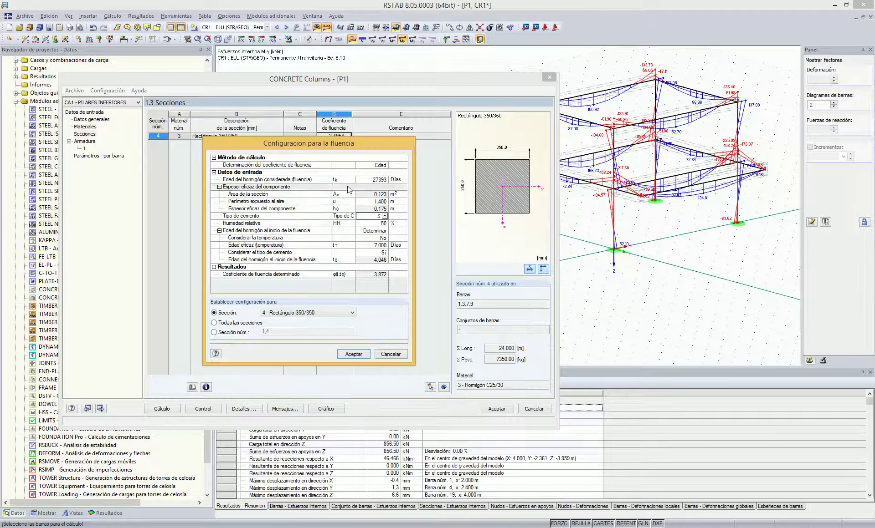
click(382, 223)
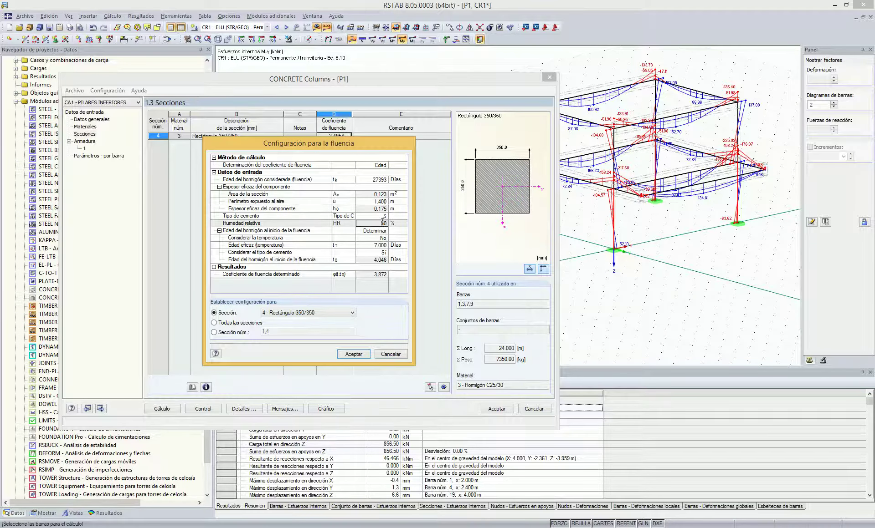
click(359, 355)
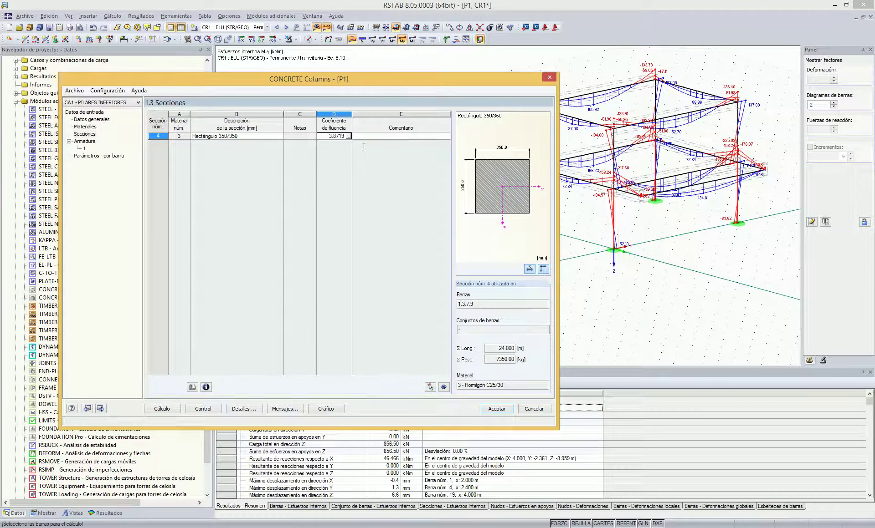
key(Tab)
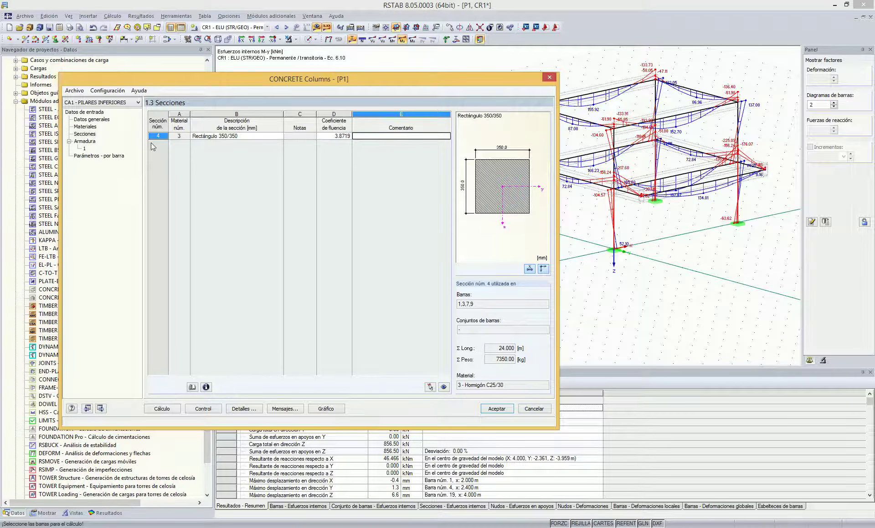
- Set the longitudinal reinforcement to 16 mm bars on both sides parallel to the y-axis, with straight anchorage (Recto)
click(87, 141)
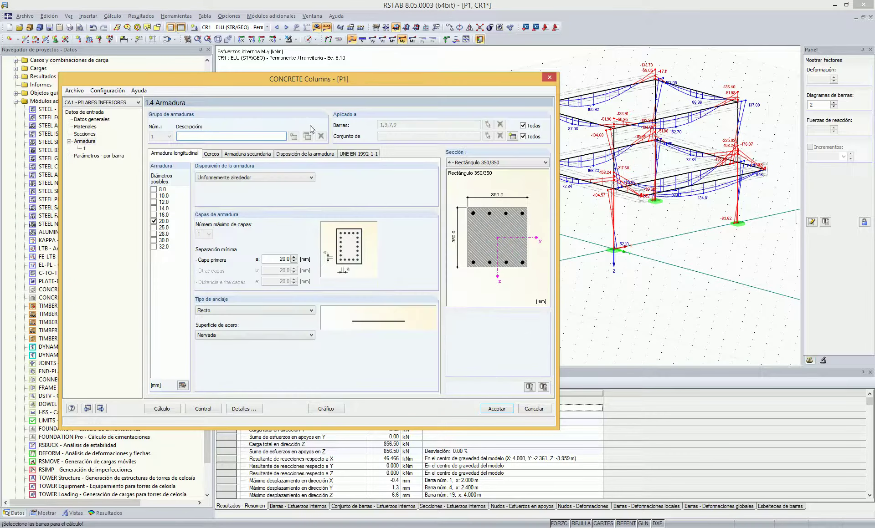
drag(398, 85, 395, 70)
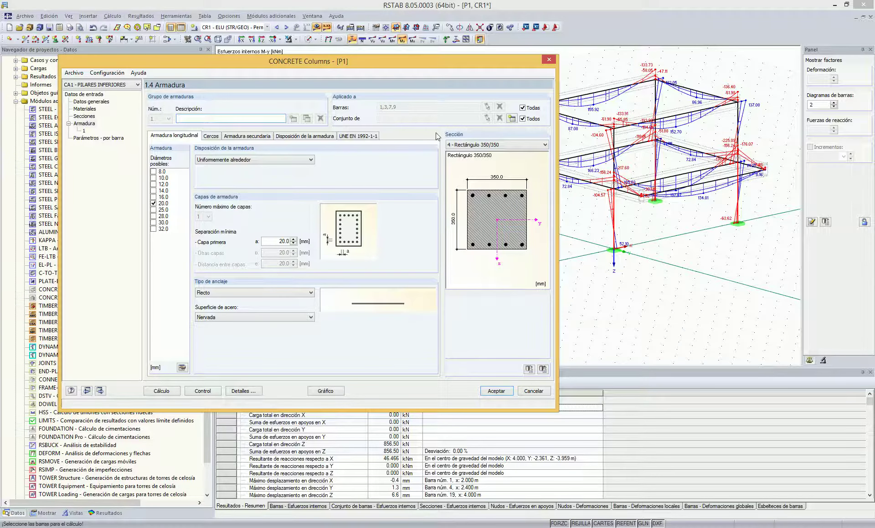
click(154, 203)
click(254, 161)
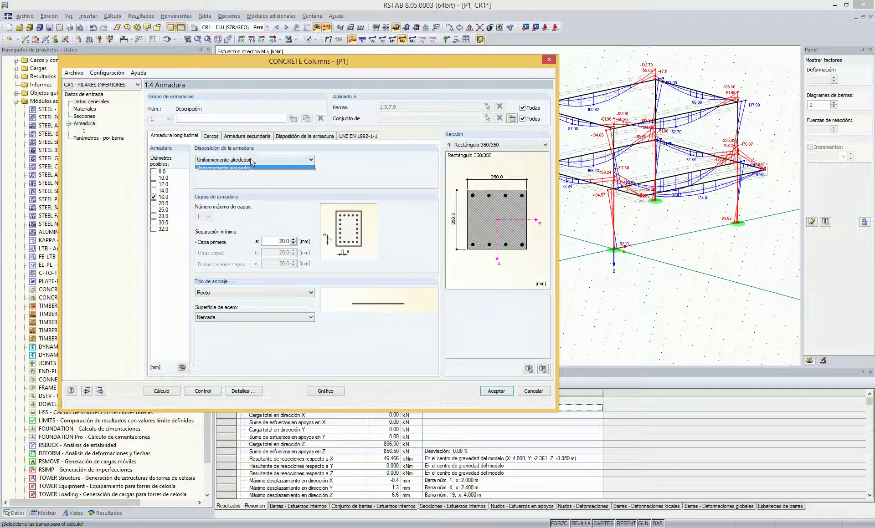
click(254, 168)
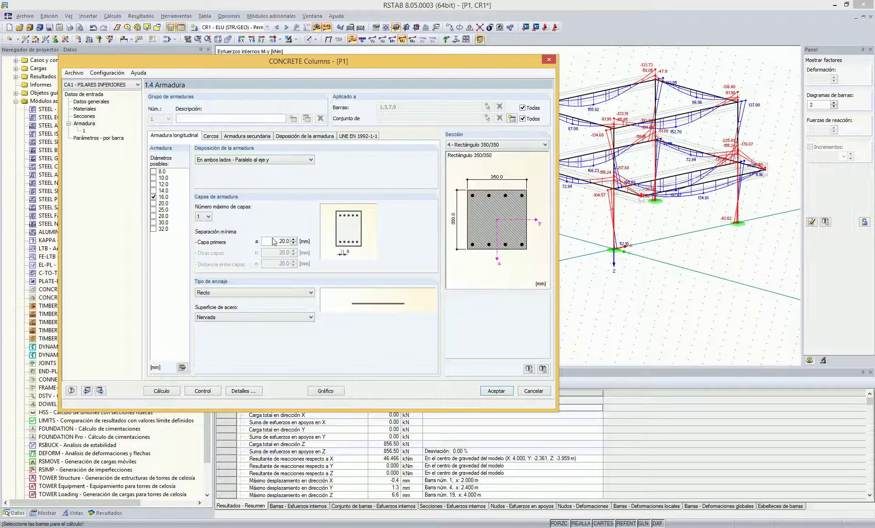
click(299, 293)
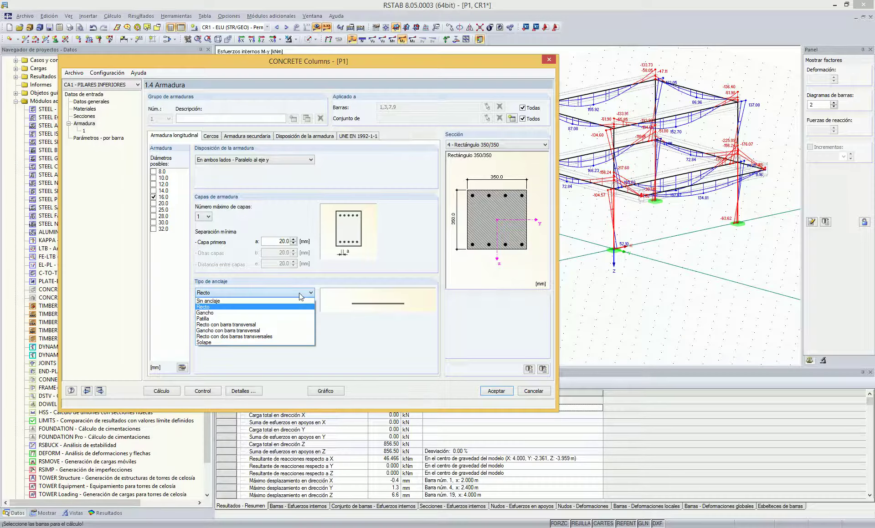
click(273, 308)
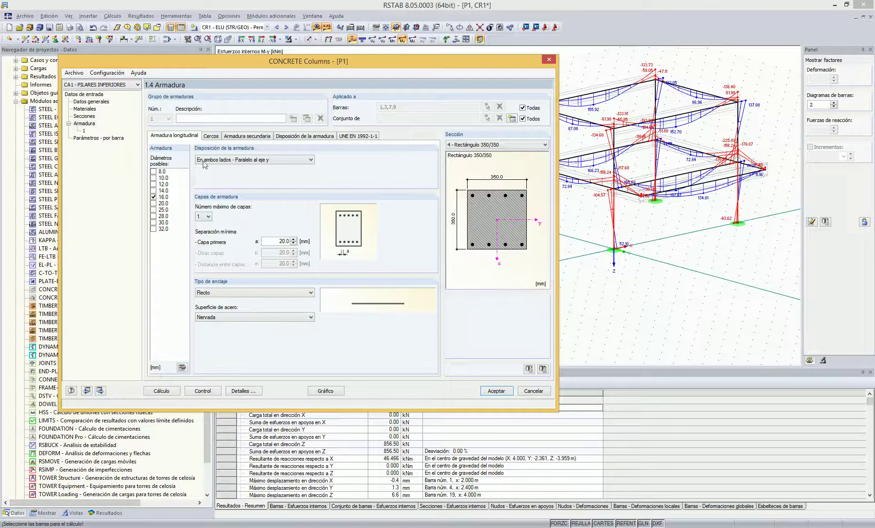
- Try 3 and 4 legs for the column stirrups, and restore the number of legs to 2
click(210, 136)
drag(253, 61, 253, 57)
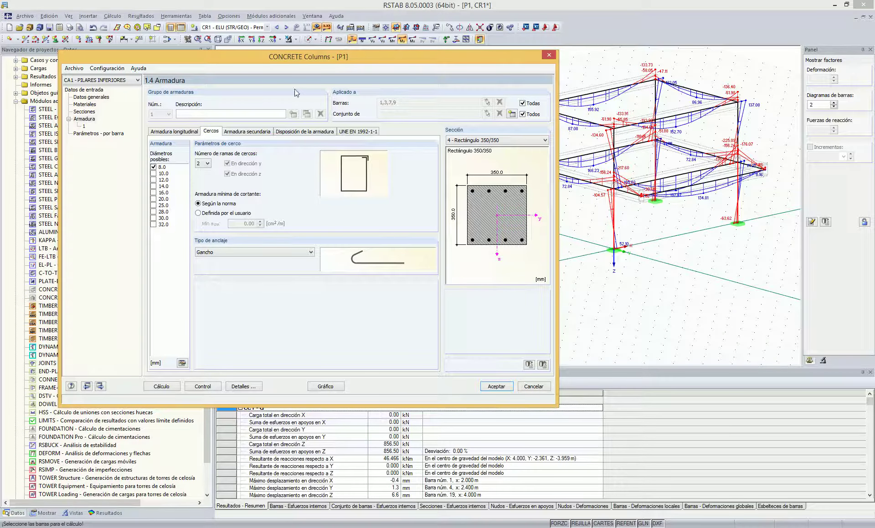
drag(298, 59, 291, 60)
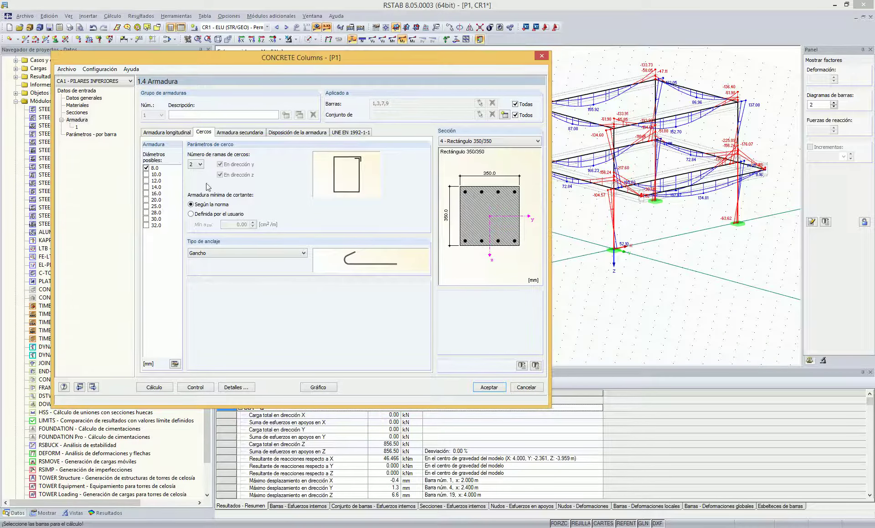
click(199, 165)
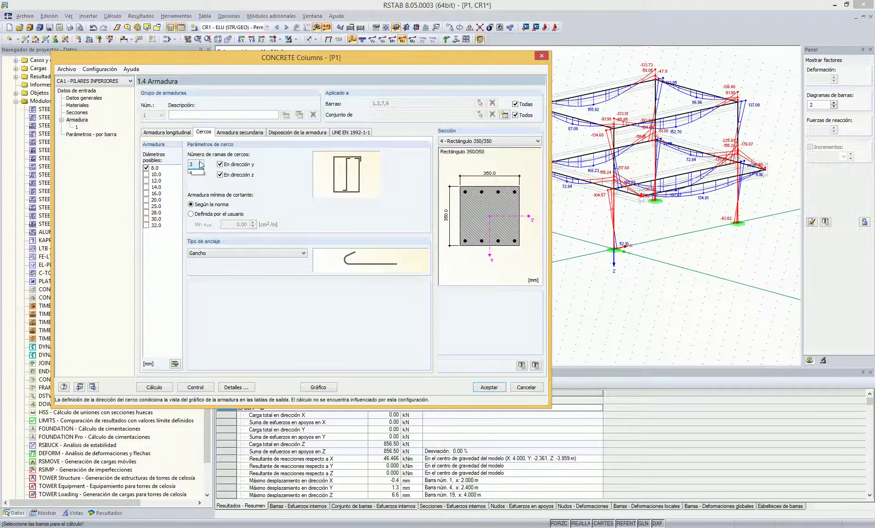
click(195, 184)
click(198, 164)
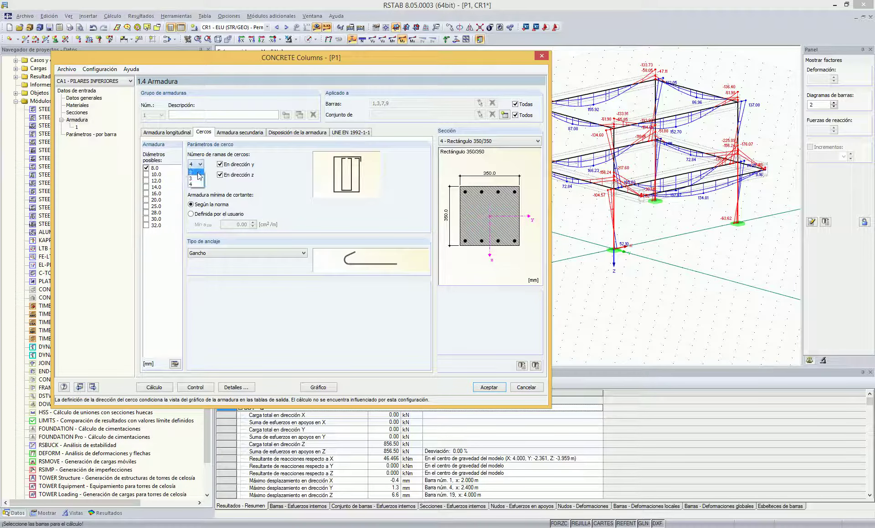
click(199, 170)
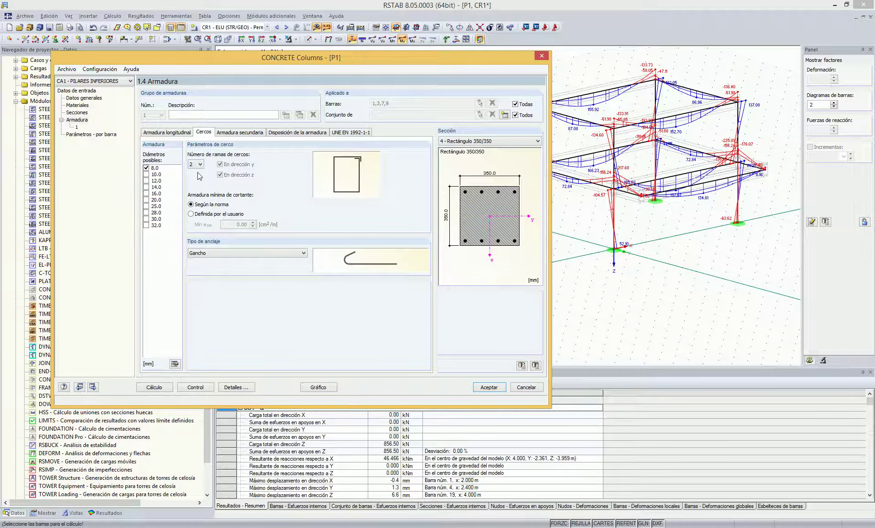
- Check the secondary reinforcement's maximum spacing, and enable the concrete cover according to the standard with its parameters open
click(239, 137)
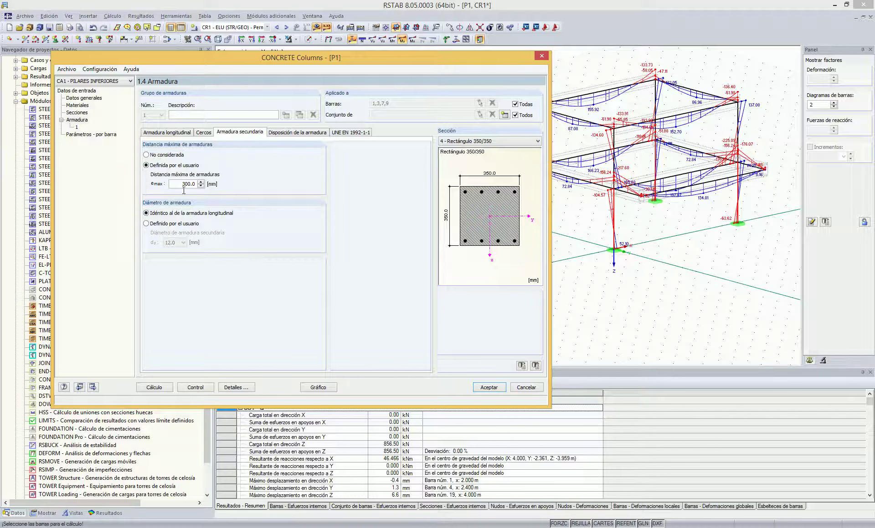
drag(180, 183, 196, 184)
click(286, 133)
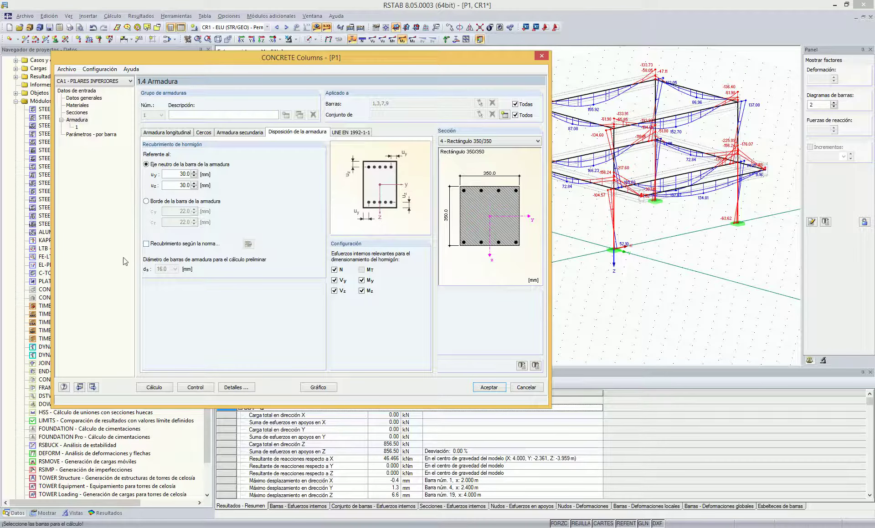
click(146, 245)
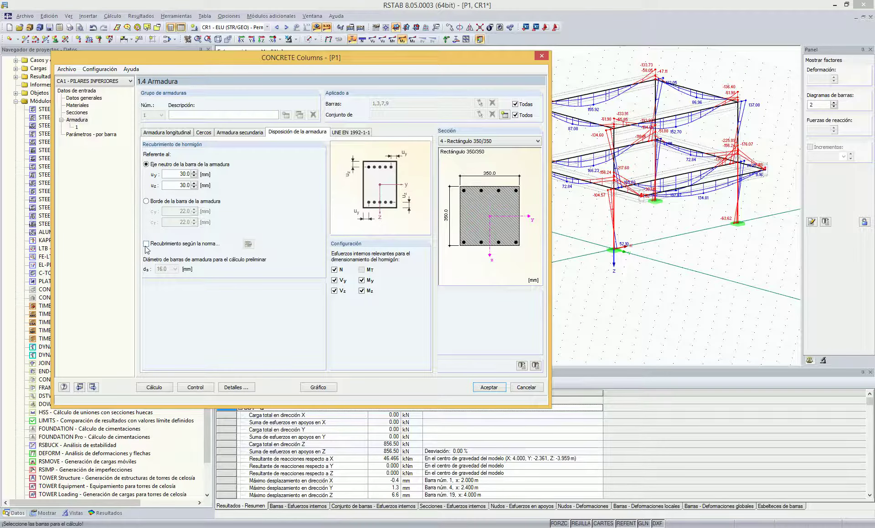
click(249, 245)
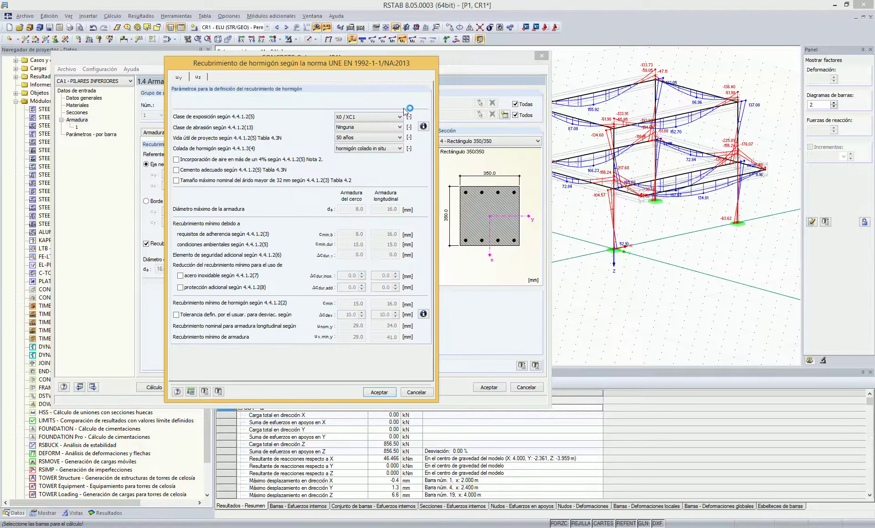
drag(321, 63, 678, 29)
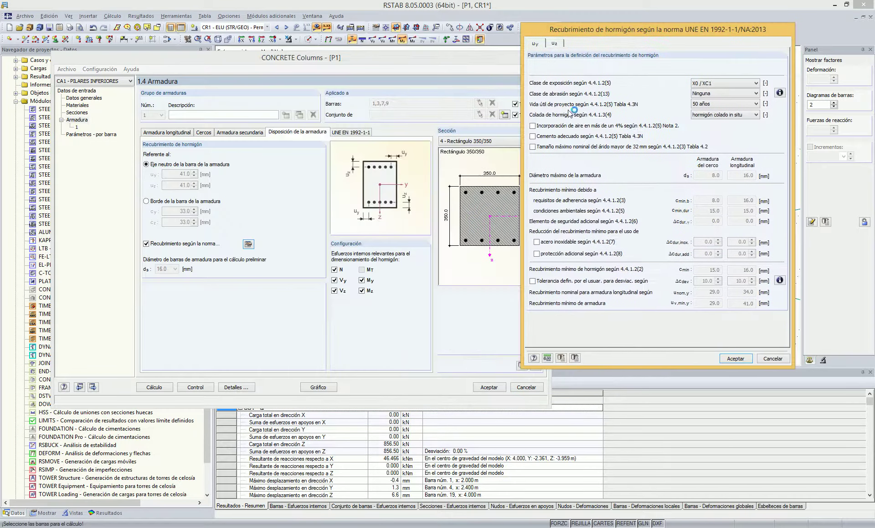
- Switch to the UNE-EN 1992-1-1 PDF in Adobe Reader and examine the exposure classes in Table 4.1 on page 55
click(260, 527)
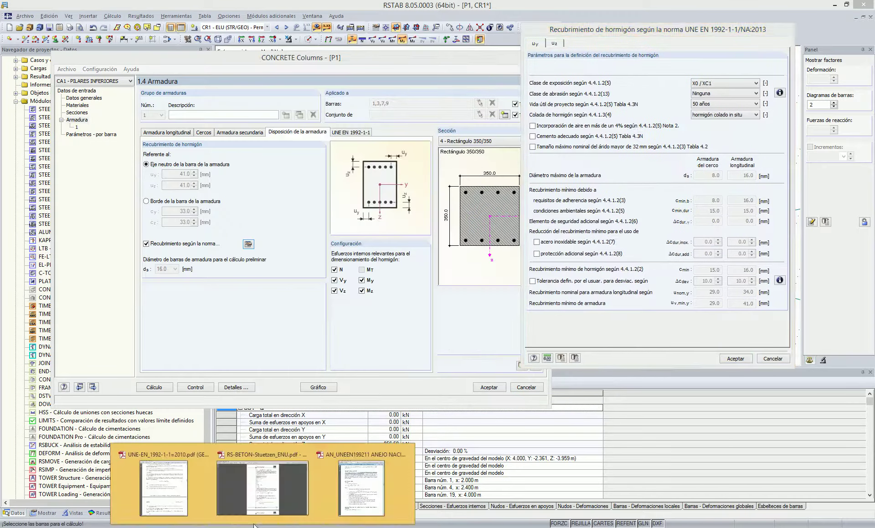
click(164, 487)
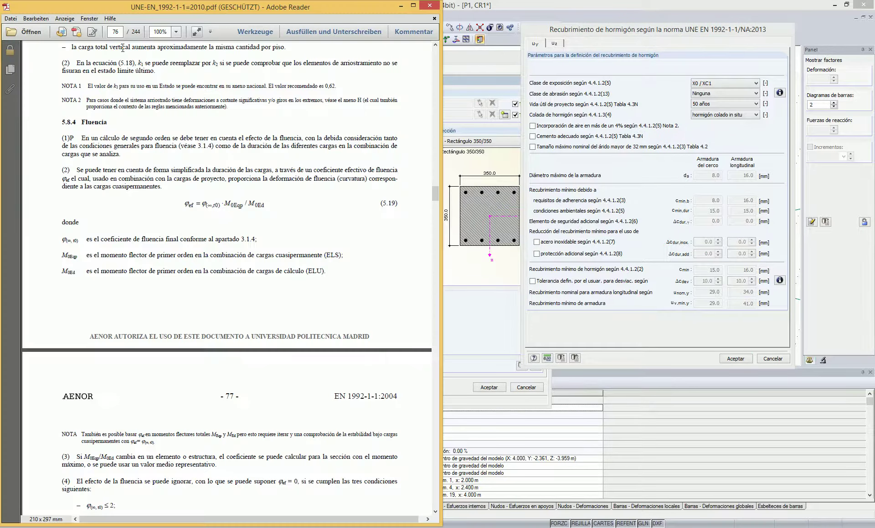
click(116, 31)
text(55)
key(Return)
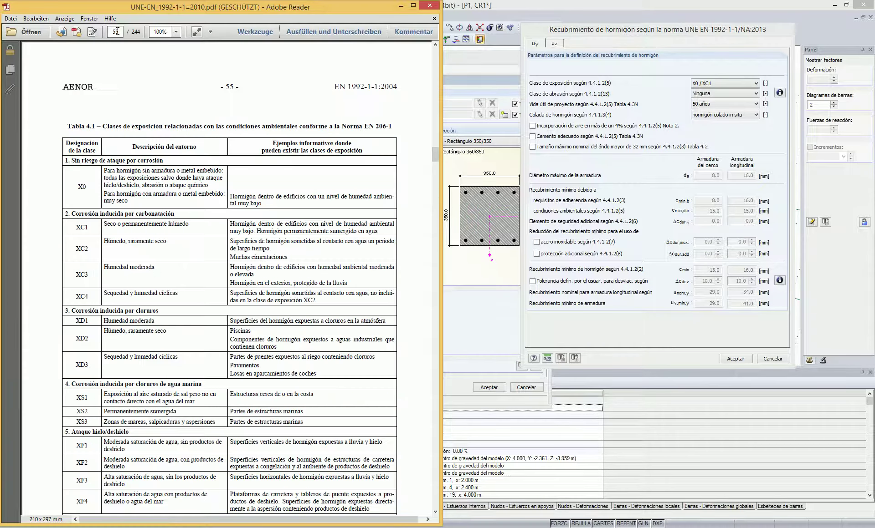
scroll(161, 280, down, 1)
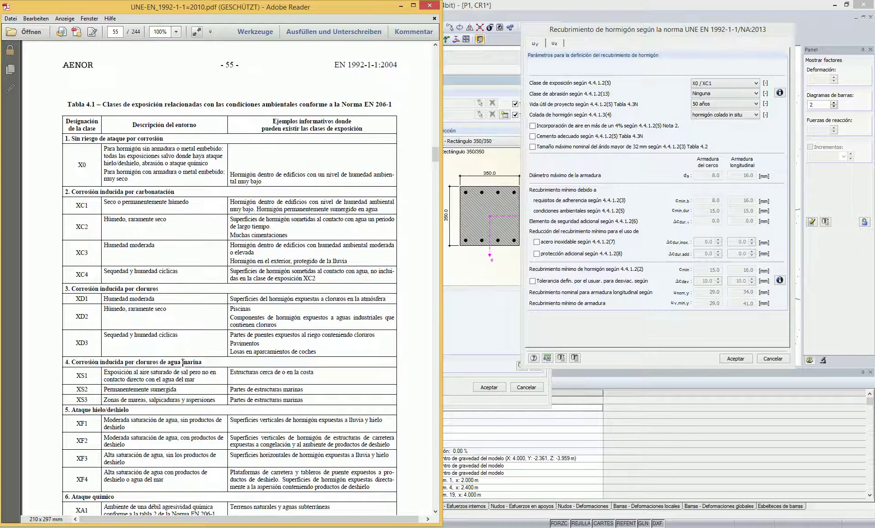
scroll(182, 363, down, 3)
scroll(182, 363, up, 3)
- Examine the minimum cover formula (4.2) and the bond requirements of Table 4.2 on page 57 of the standard
scroll(196, 182, down, 20)
scroll(185, 236, down, 6)
scroll(335, 237, down, 4)
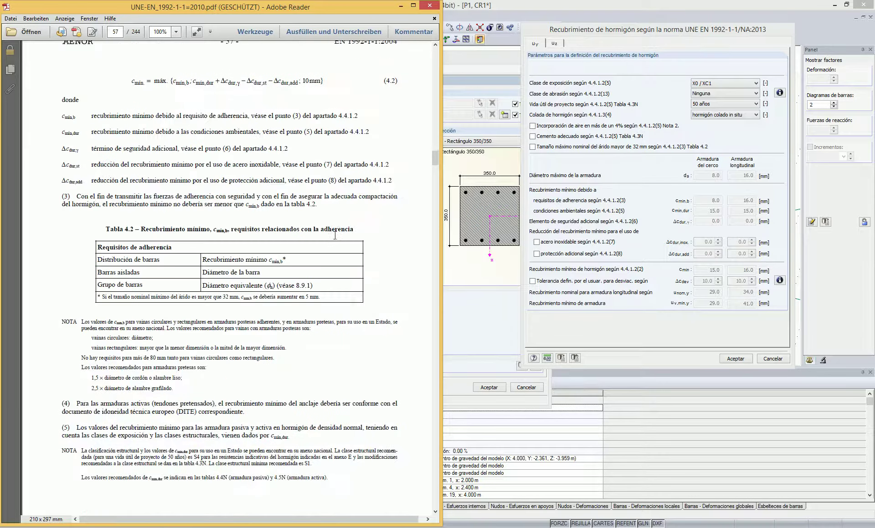
drag(324, 81, 133, 86)
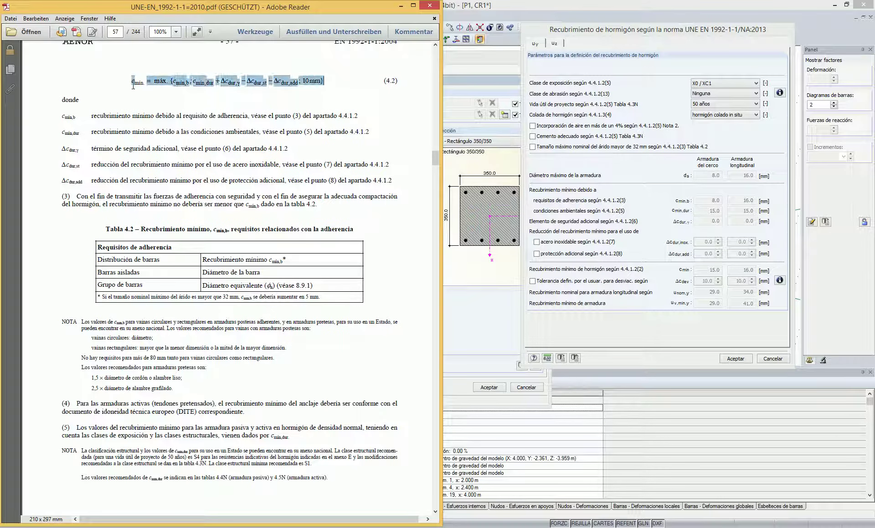
click(261, 351)
- Read the design working life criterion in Table 4.3N and the XC1 minimum durability cover for class S1 in Table 4.4N
scroll(260, 343, down, 20)
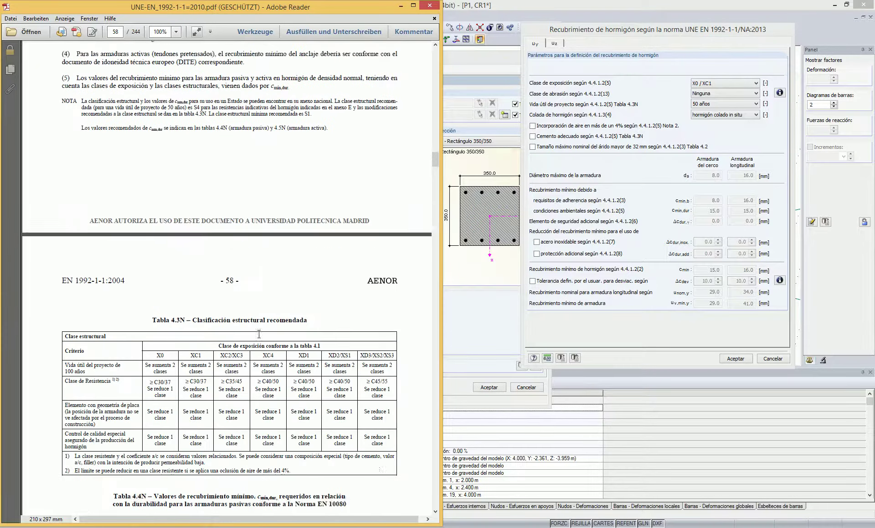
scroll(260, 332, down, 4)
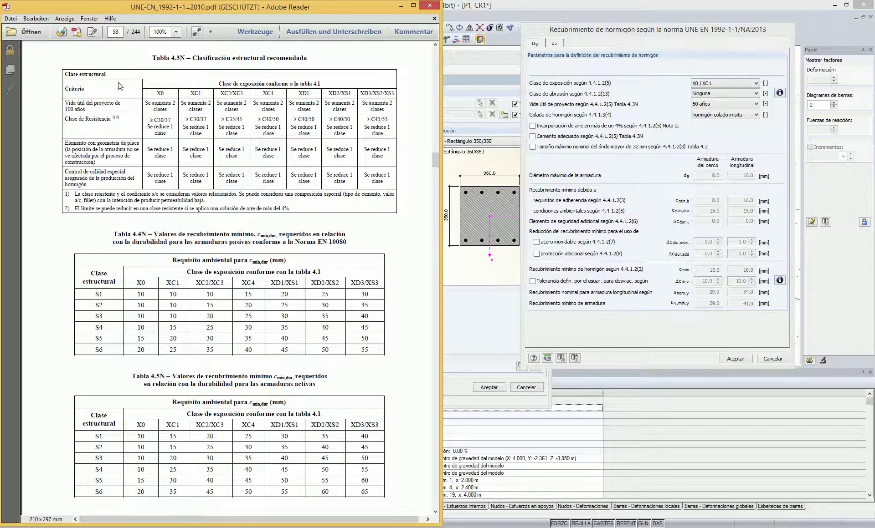
drag(114, 103, 79, 105)
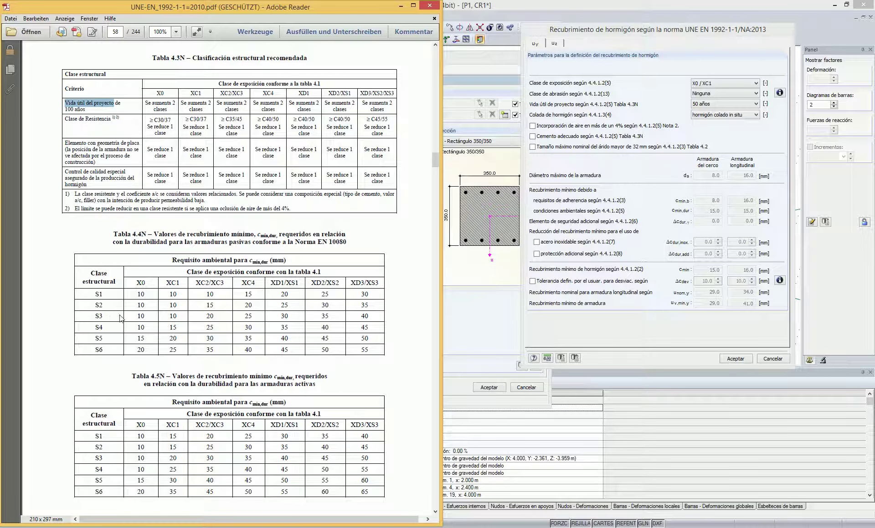
drag(178, 294, 169, 294)
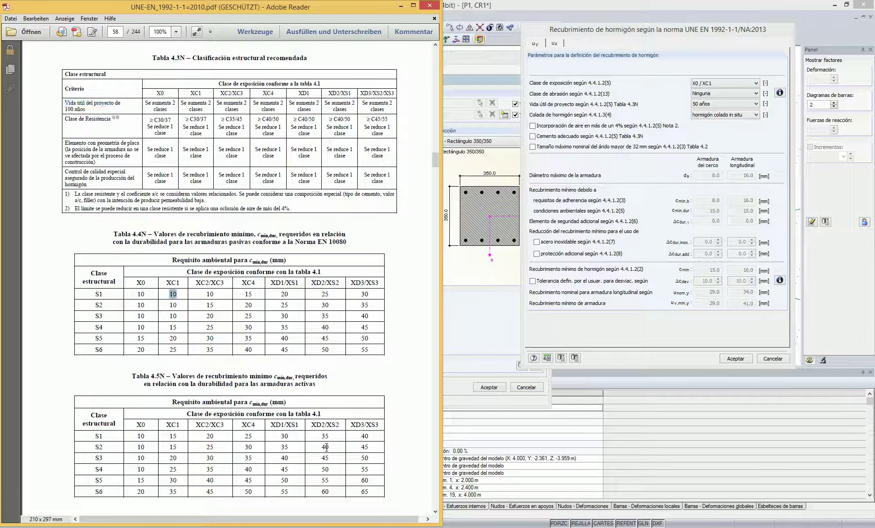
- Read clause 4.4.1.2(13) on concrete abrasion classes, and return to the concrete cover parameters in RSTAB
scroll(309, 399, down, 10)
scroll(310, 395, down, 2)
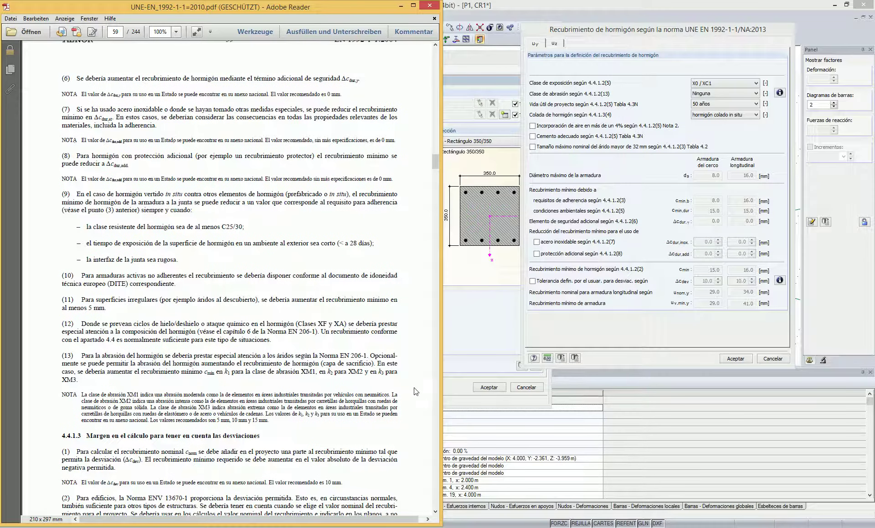
drag(83, 384, 81, 356)
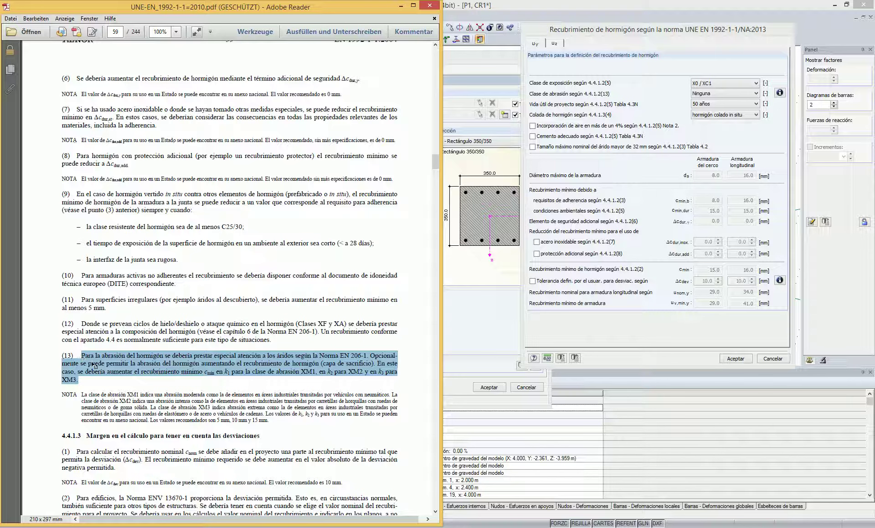
click(101, 392)
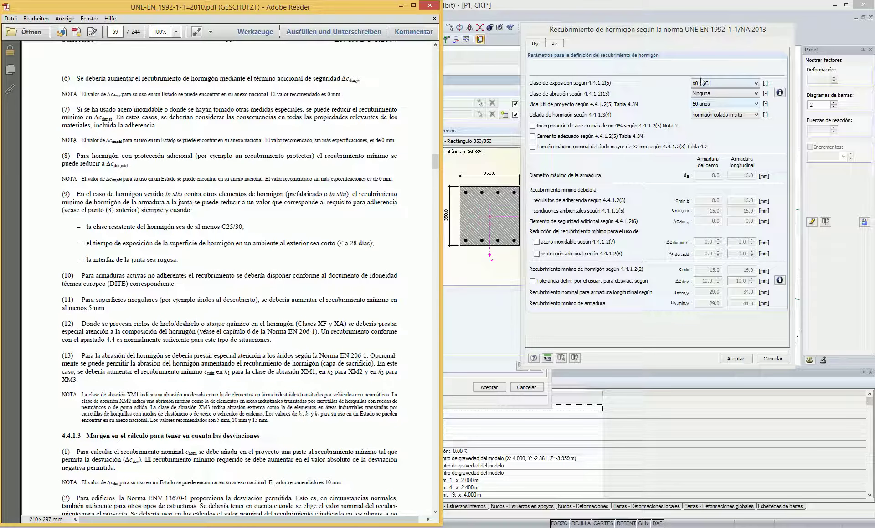
click(400, 8)
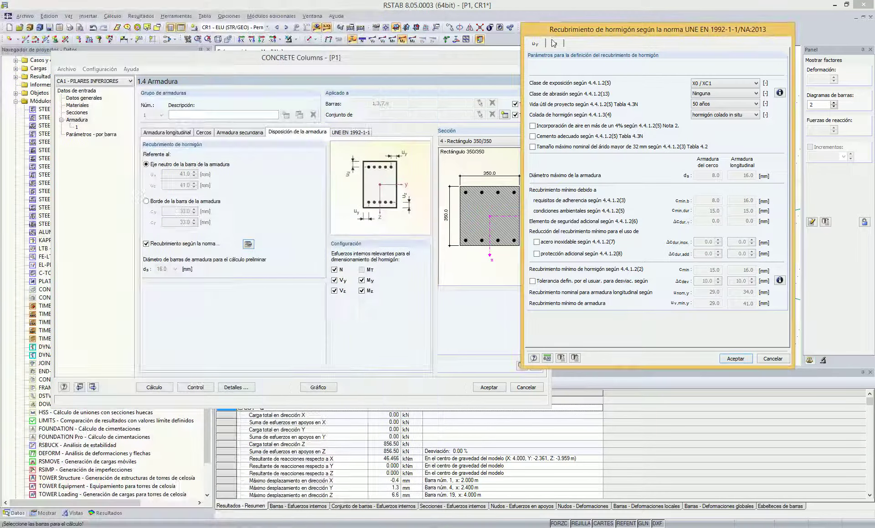
- Make the uz cover configuration independent of uy, and accept the concrete cover parameters
click(557, 44)
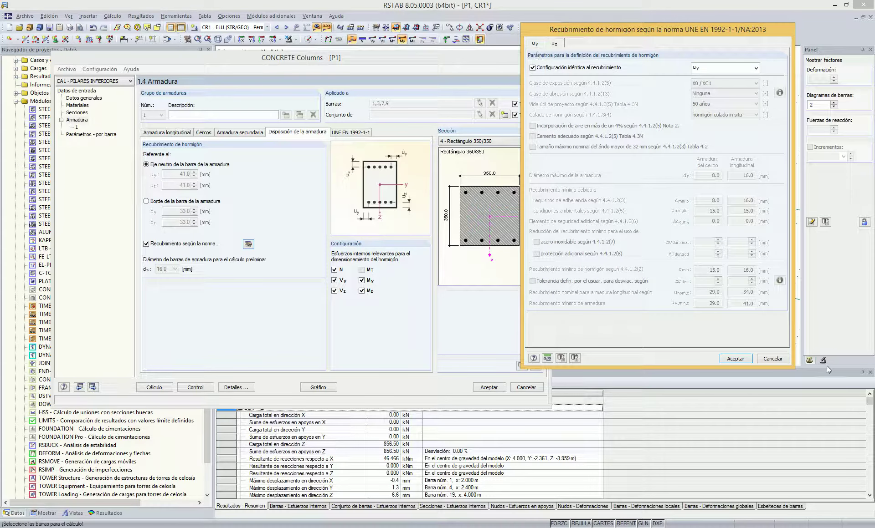
click(532, 67)
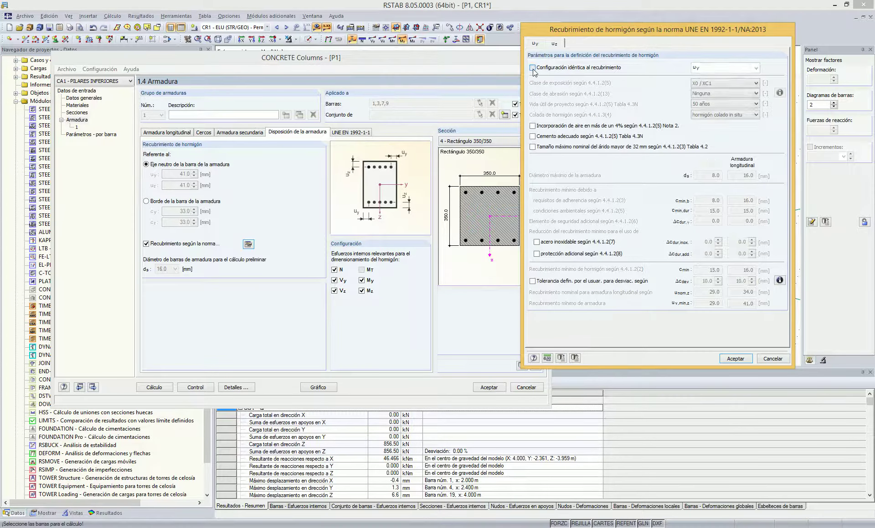
click(535, 43)
click(735, 359)
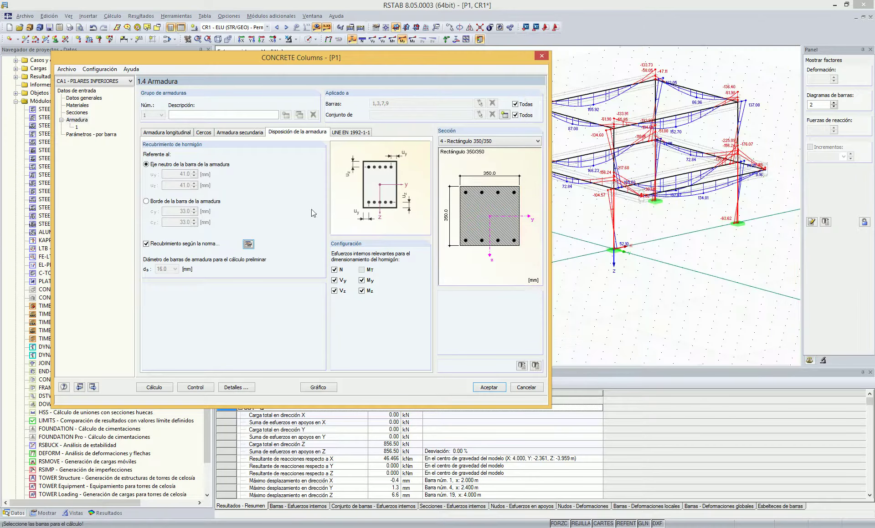
- Examine the concrete cover values referred to the bar axis and to the bar edge
double_click(188, 173)
double_click(184, 211)
double_click(187, 174)
- Switch to the graphic view of the model and display the members' torsional moments M-T for CR1
click(327, 391)
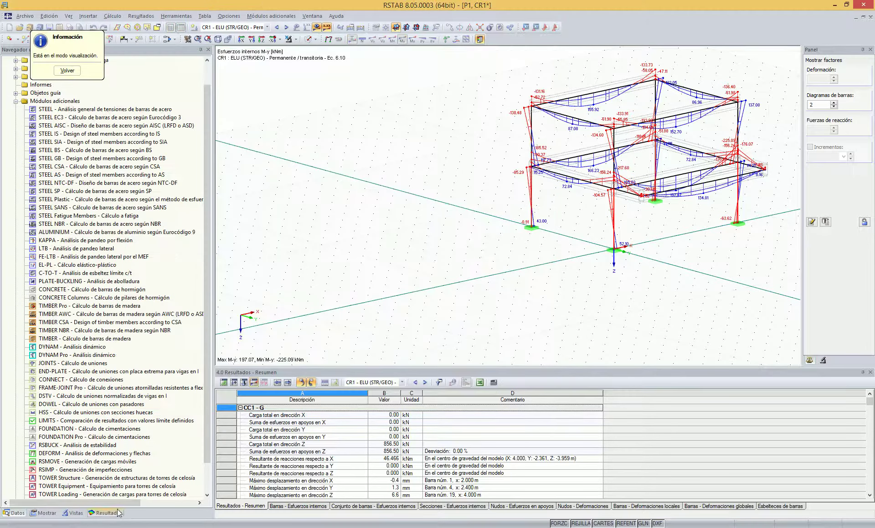
click(38, 225)
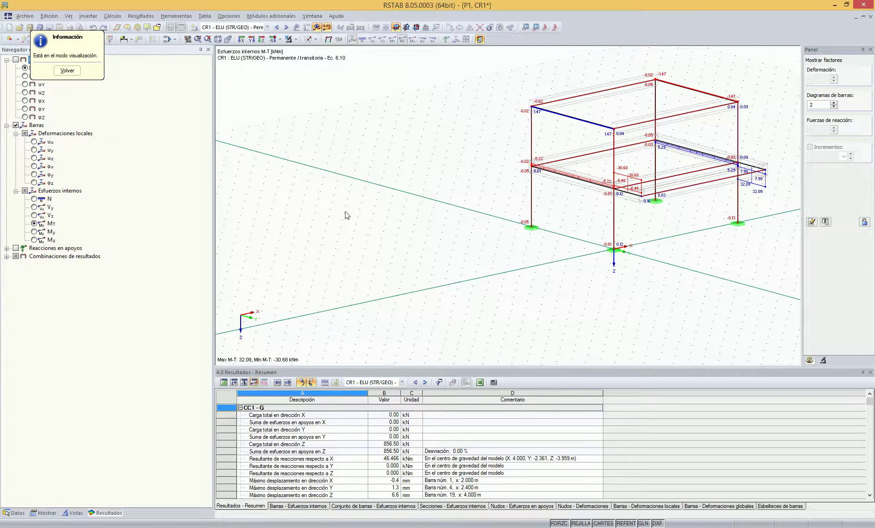
- Display the members' M-y bending moments for CR1, and return to the UNE EN 1992-1-1 reinforcement settings in CONCRETE Columns
click(38, 234)
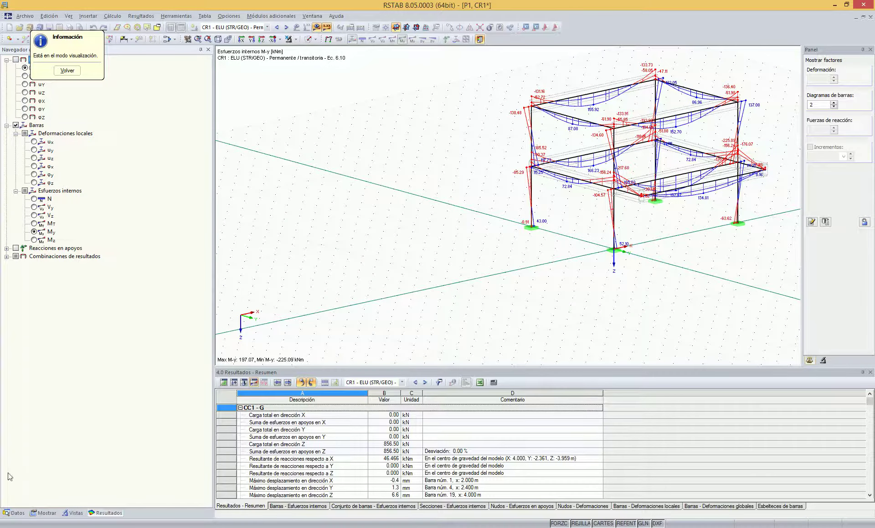
click(15, 514)
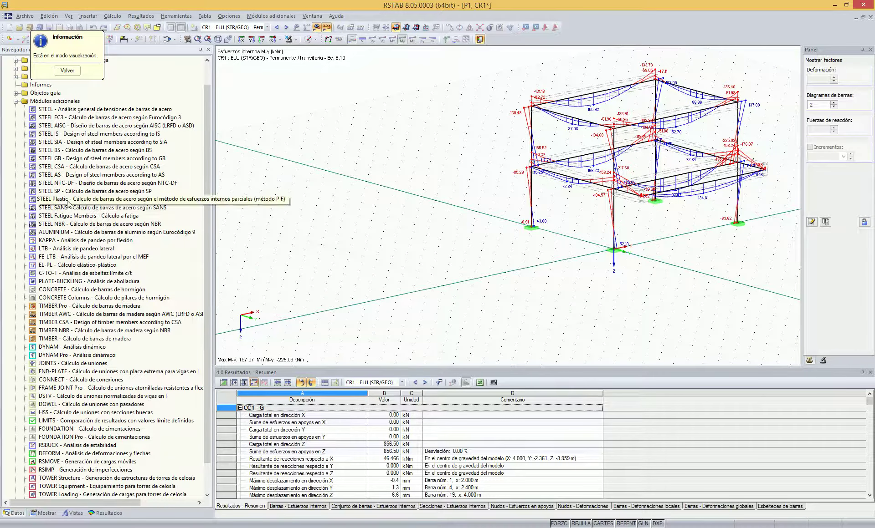
click(67, 70)
click(360, 135)
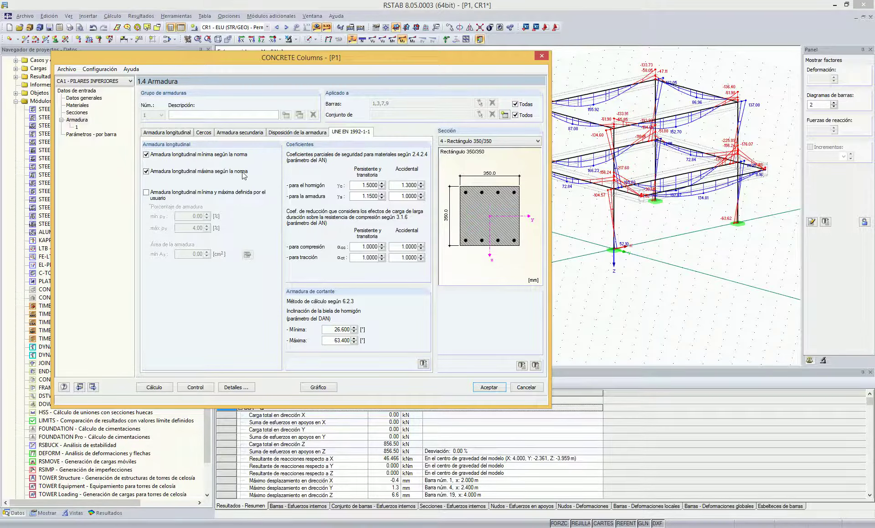
- Examine the user-defined longitudinal reinforcement limits, the material safety and reduction coefficients, and the shear strut inclination limits
click(148, 199)
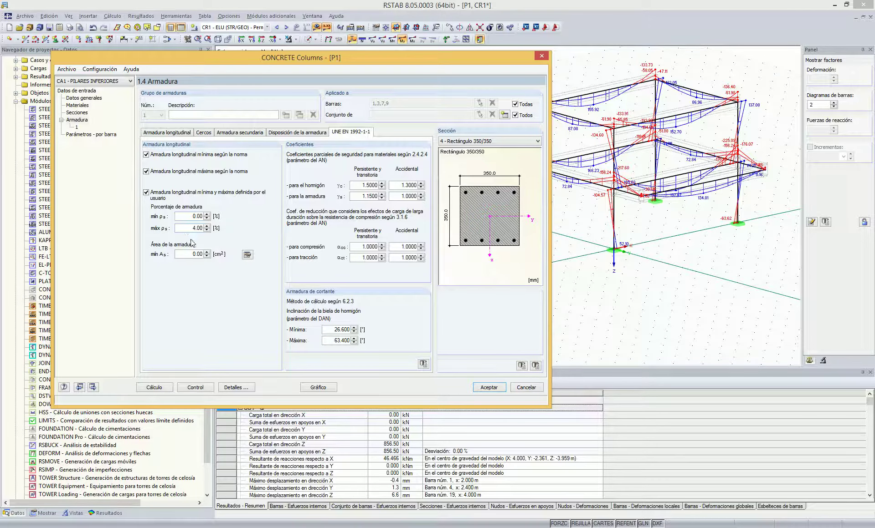
click(147, 194)
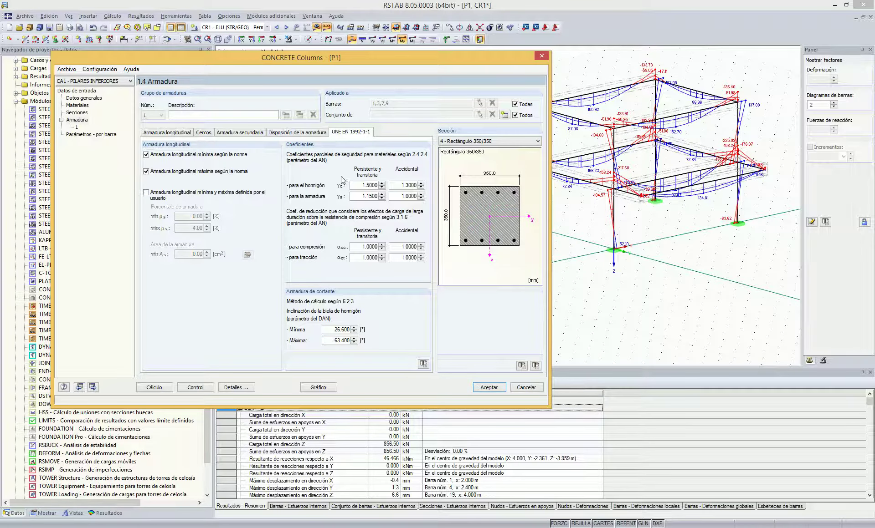
drag(406, 58, 390, 55)
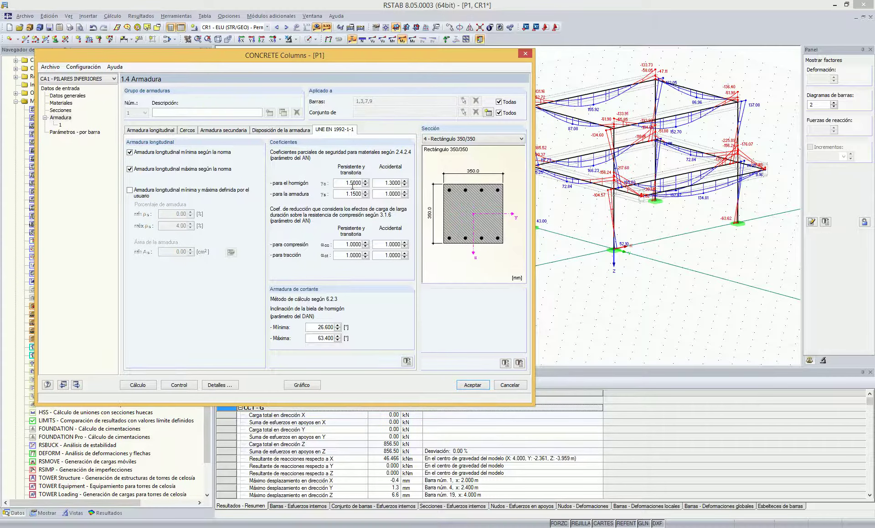
double_click(343, 243)
click(347, 255)
click(345, 245)
click(334, 327)
drag(318, 340, 337, 339)
- In the calculation details, try separate biaxial design in each principal direction per 5.8.9 with the simplified criterion of equation 5.39
click(221, 385)
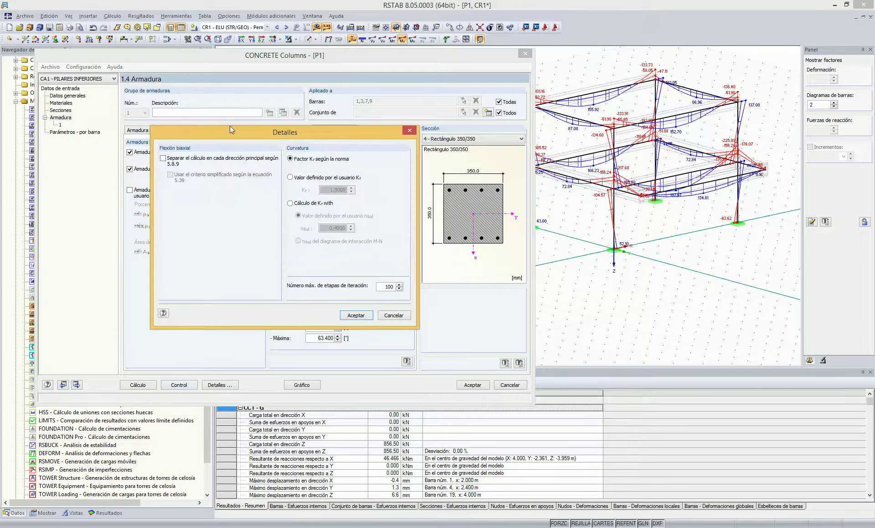
drag(228, 125, 176, 117)
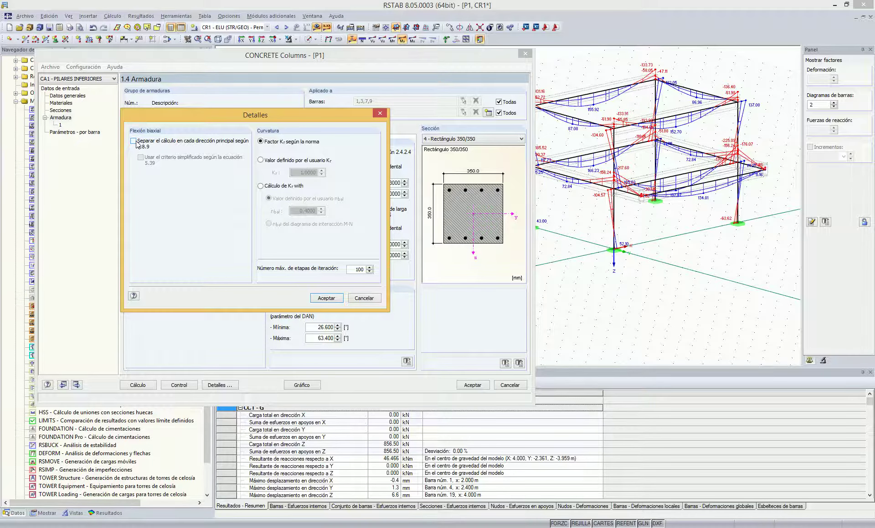
click(134, 141)
click(141, 157)
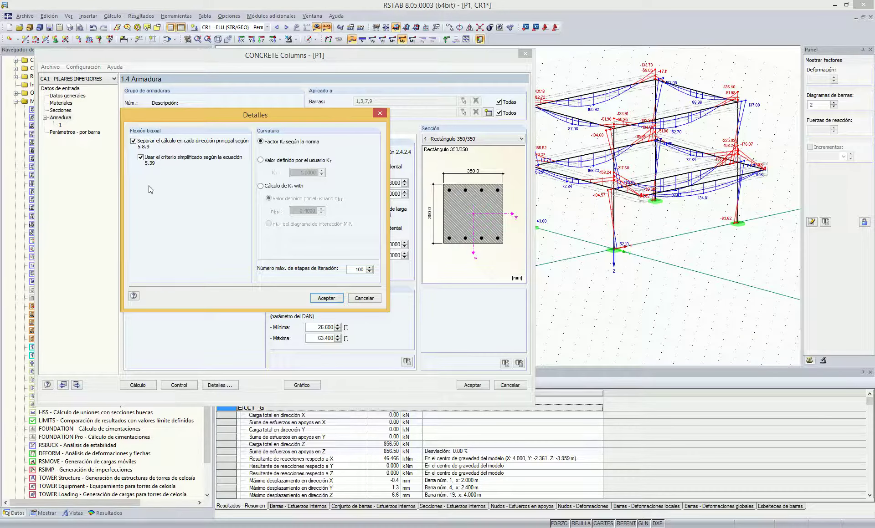
click(133, 142)
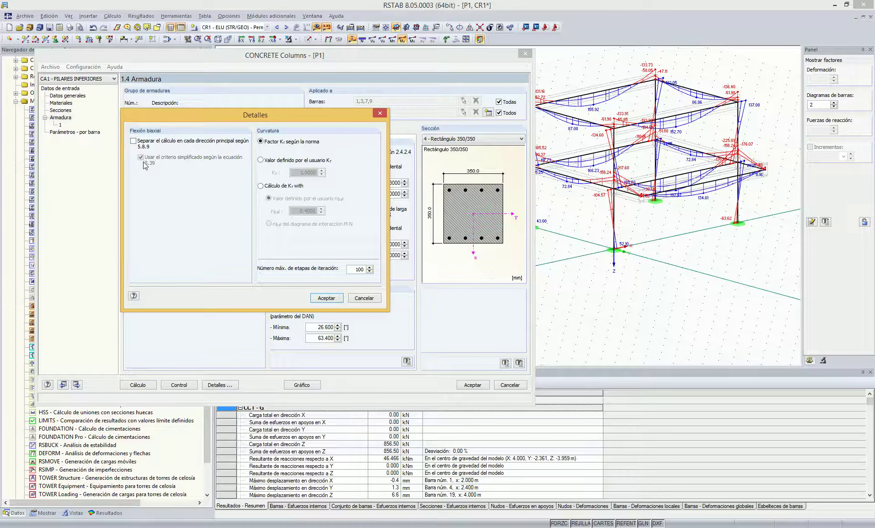
click(134, 141)
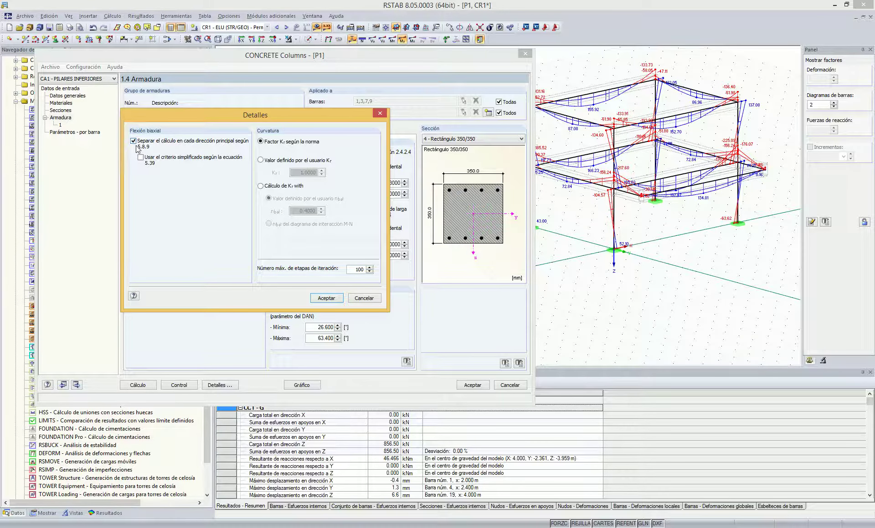
click(135, 145)
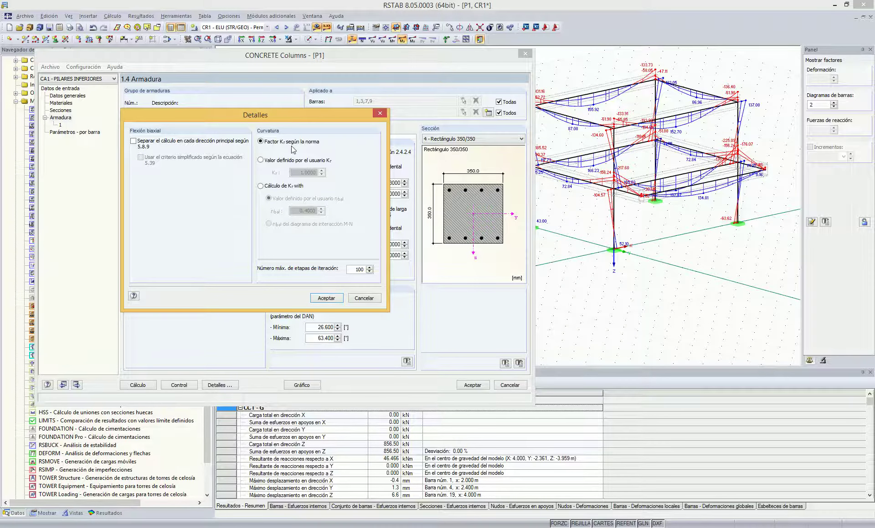
- Try the user-defined and calculated Kr curvature options, and accept the details with the Kr factor according to the code
click(261, 160)
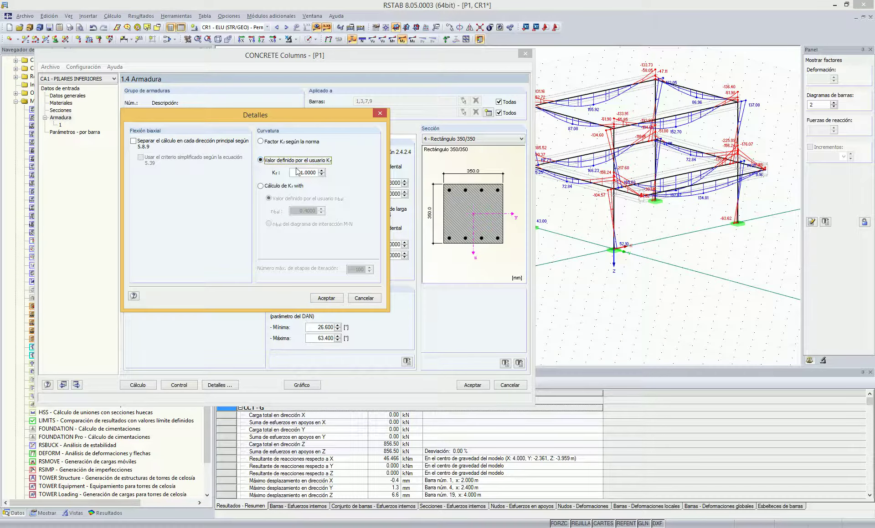
key(Tab)
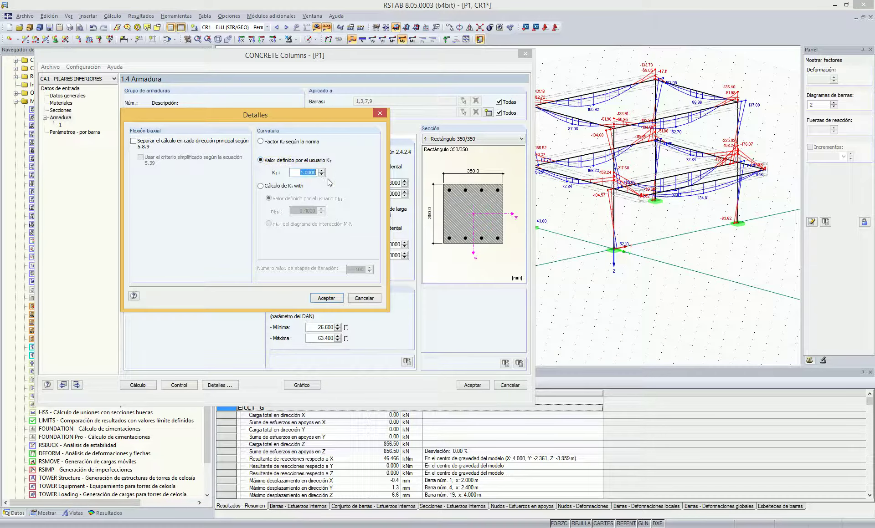
click(261, 142)
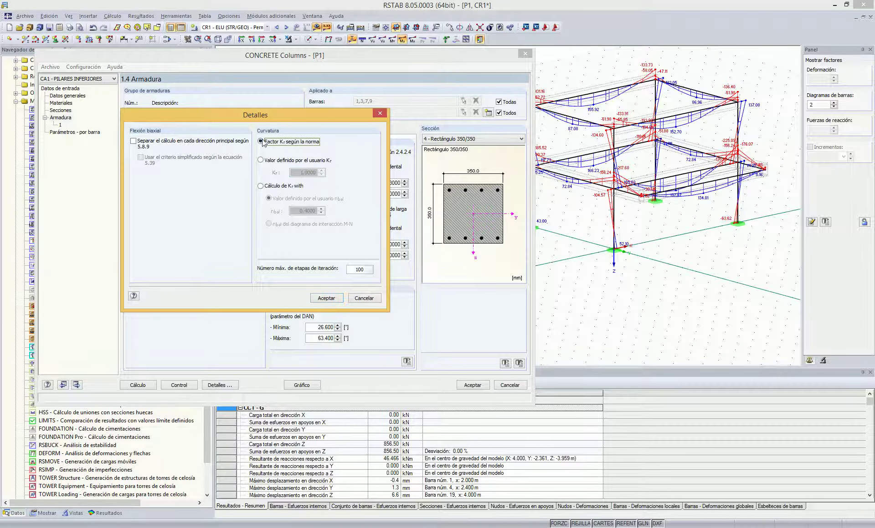
click(261, 186)
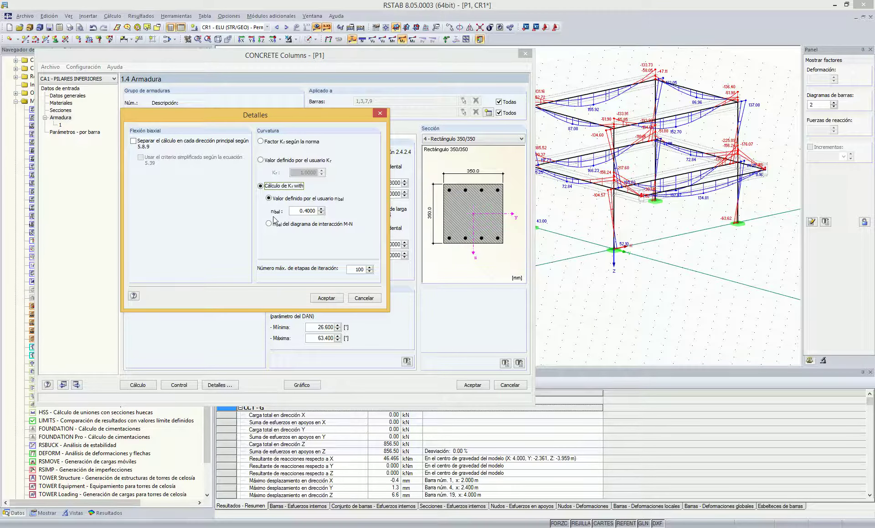
click(265, 142)
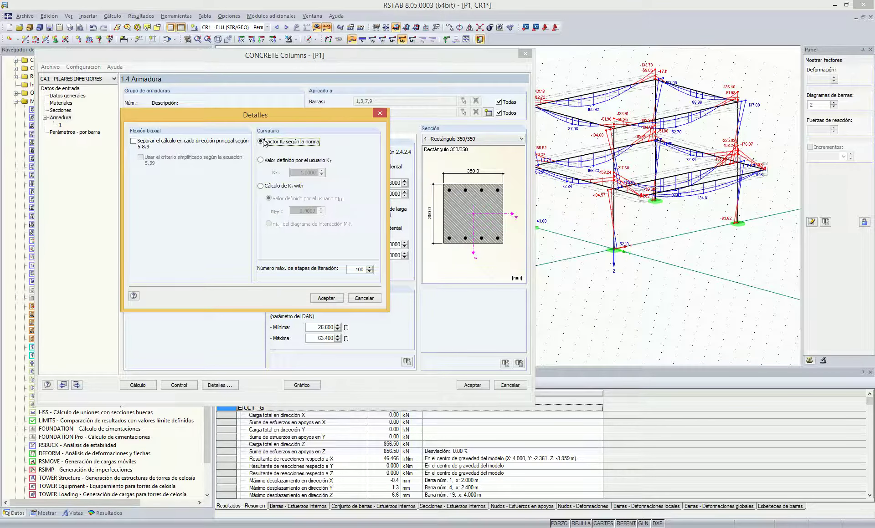
click(326, 299)
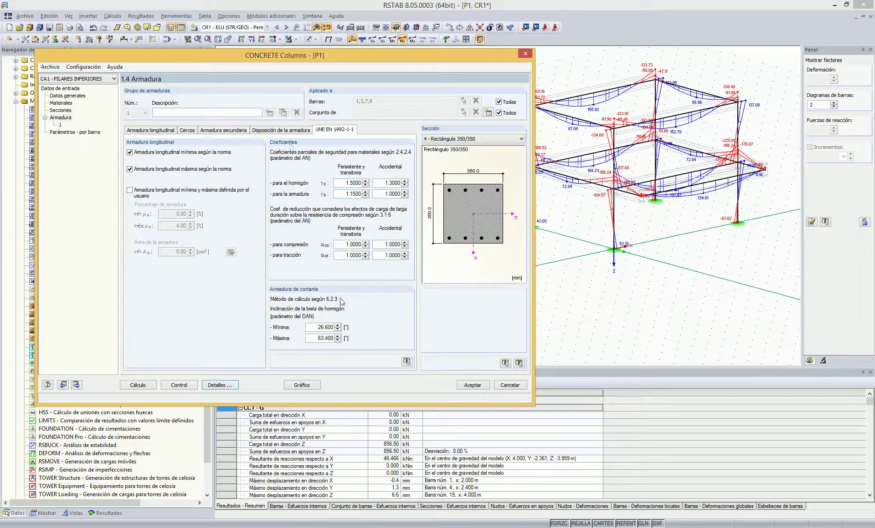
- Open the column parameters by member and compare the buckling data of members 1, 3, 7 and 9 with the model
click(82, 133)
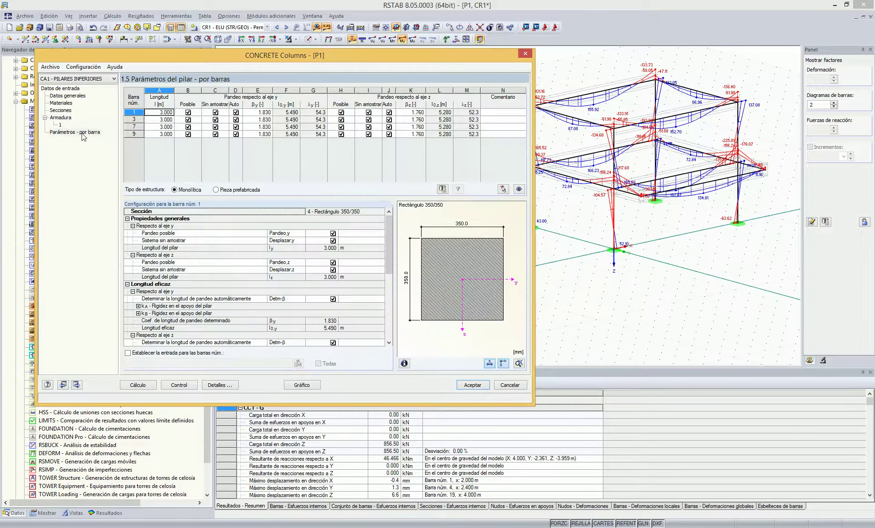
drag(228, 54, 231, 57)
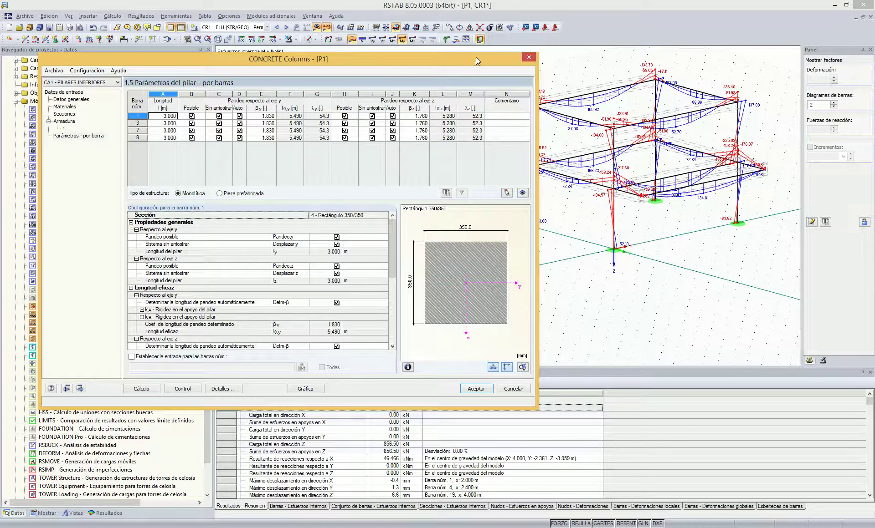
drag(476, 58, 426, 63)
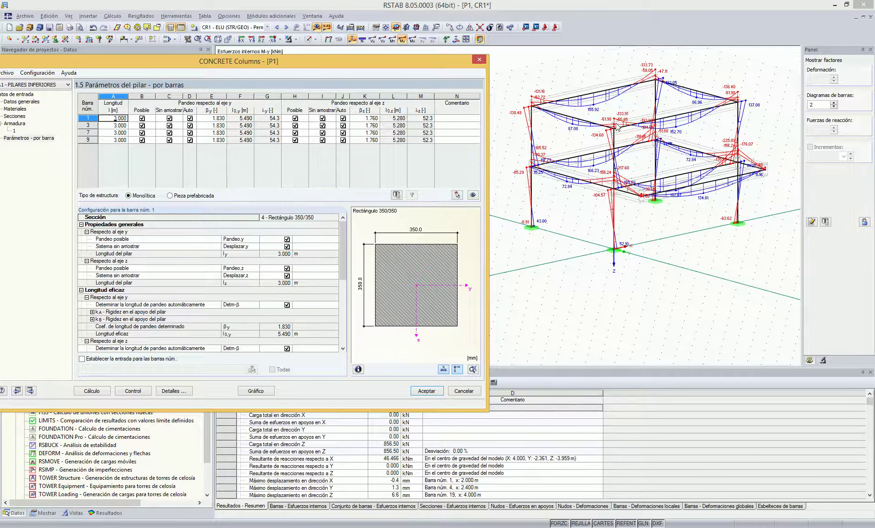
drag(318, 65, 398, 61)
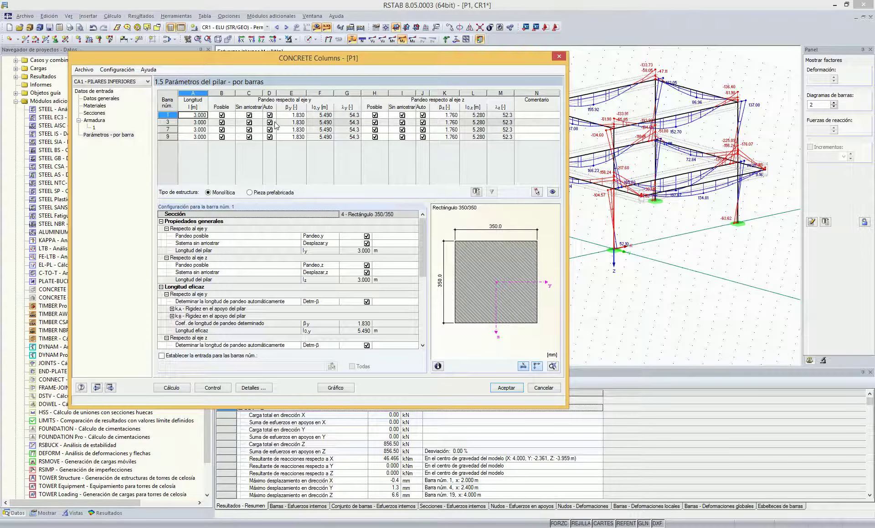
- Collapse member 1's general properties, effective length and slenderness entries about both axes, along with its load distribution group
click(166, 229)
click(166, 236)
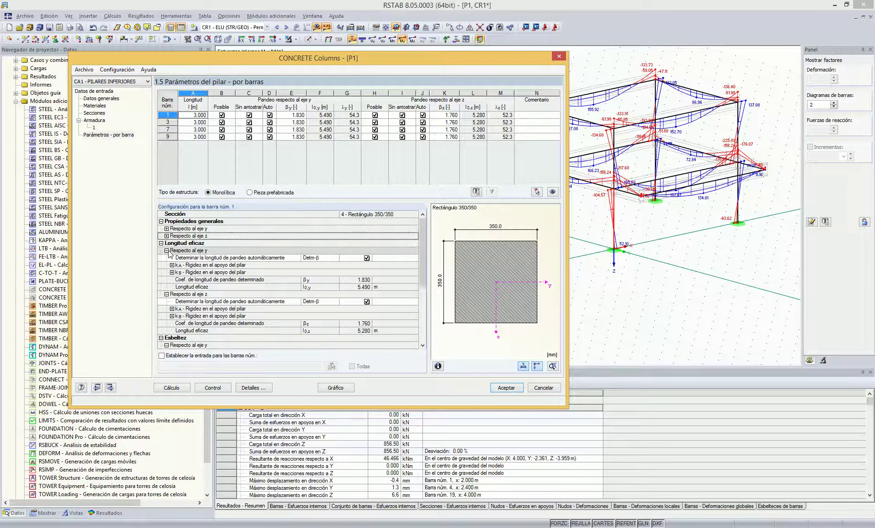
click(166, 250)
click(166, 258)
click(166, 273)
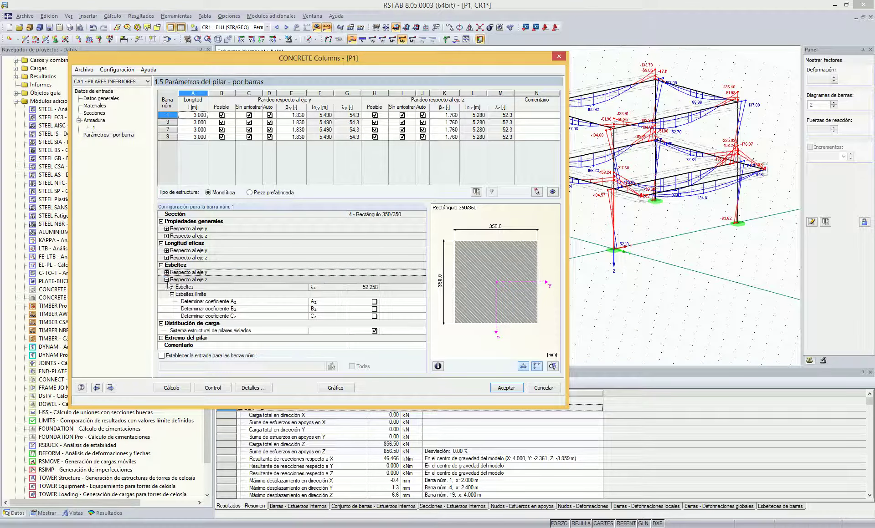
click(167, 280)
click(160, 287)
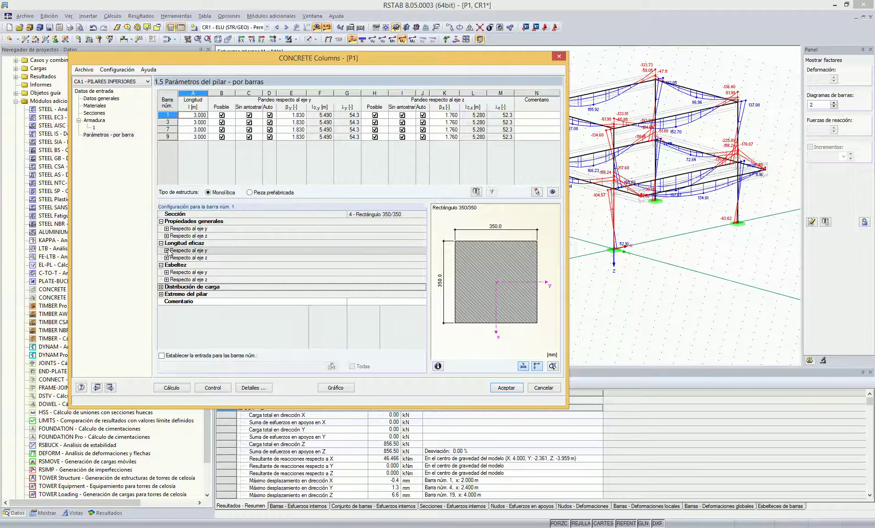
- Examine member 1's general properties about the y-axis and the kA support stiffness in its effective length settings
click(166, 229)
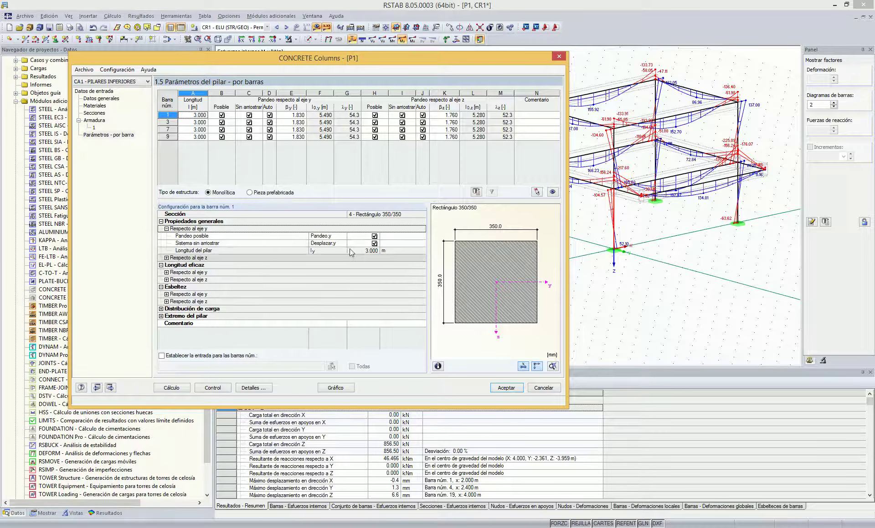
click(167, 229)
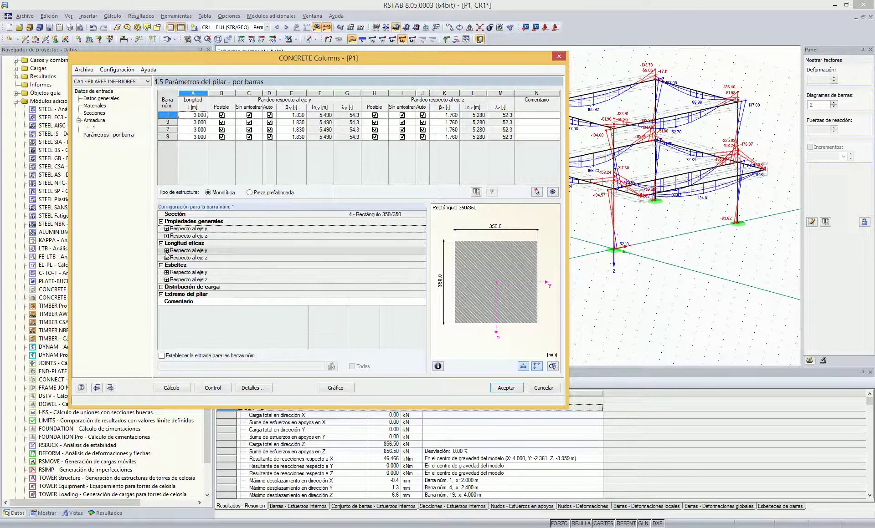
click(166, 251)
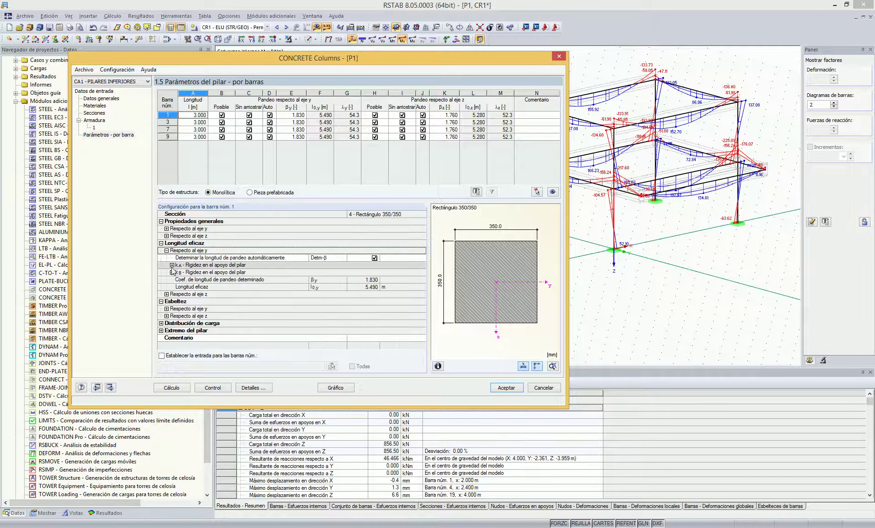
click(172, 265)
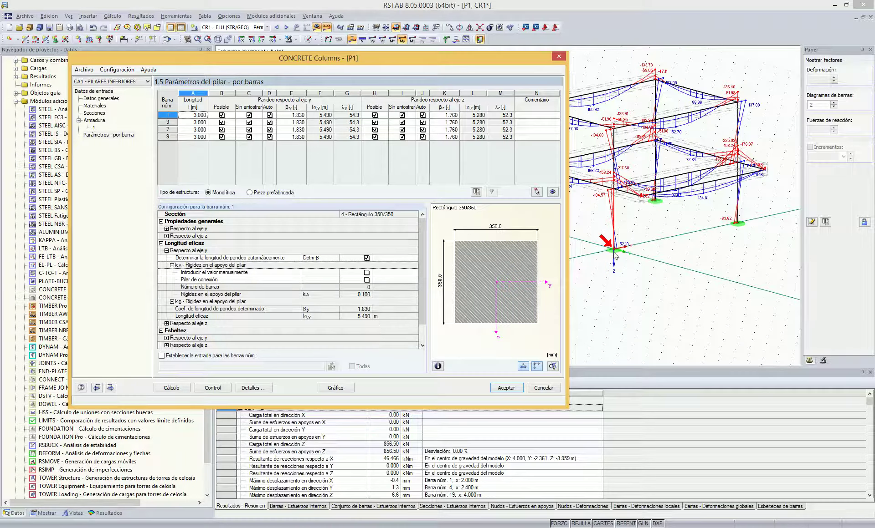
click(381, 295)
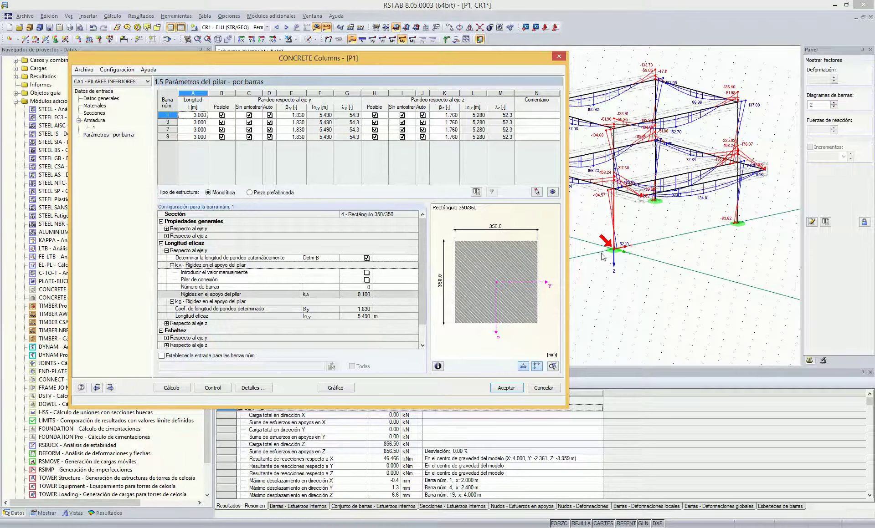
- Examine the kB support stiffness about the y-axis, including its connecting column and beam data, and the effective length of member 1
click(176, 311)
click(172, 301)
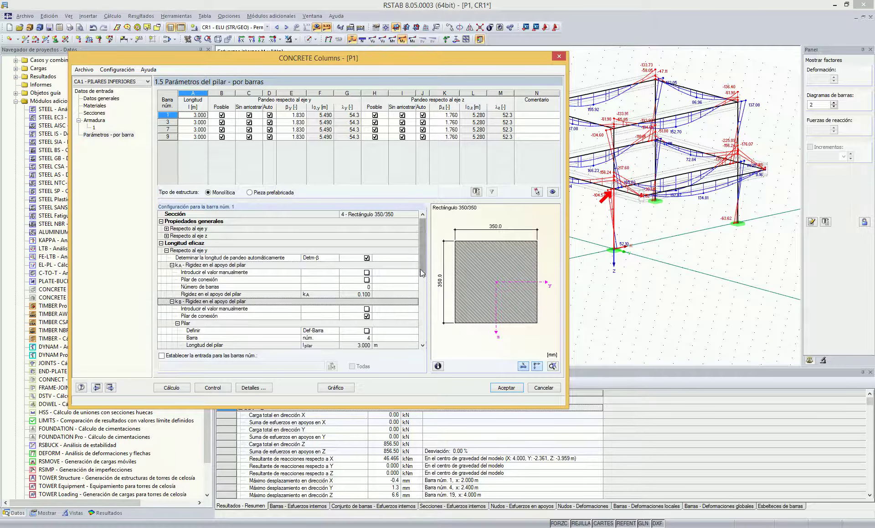
drag(423, 271, 424, 303)
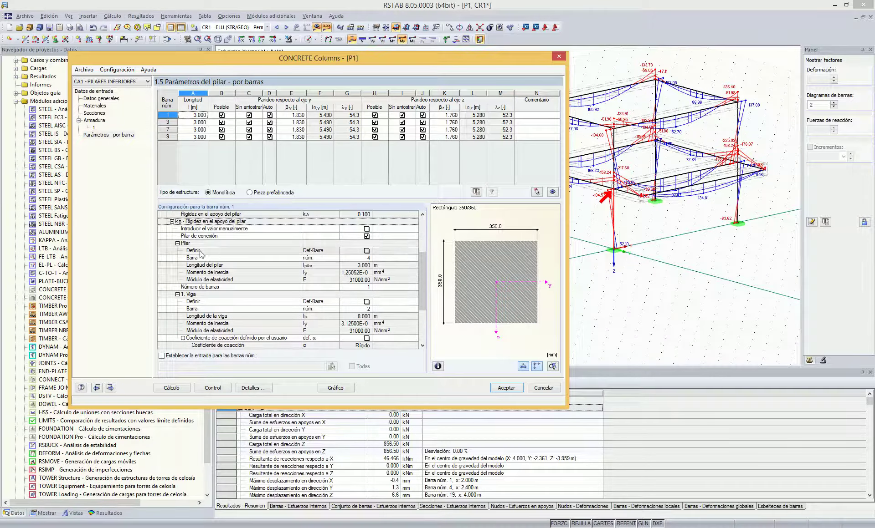
click(178, 244)
click(178, 259)
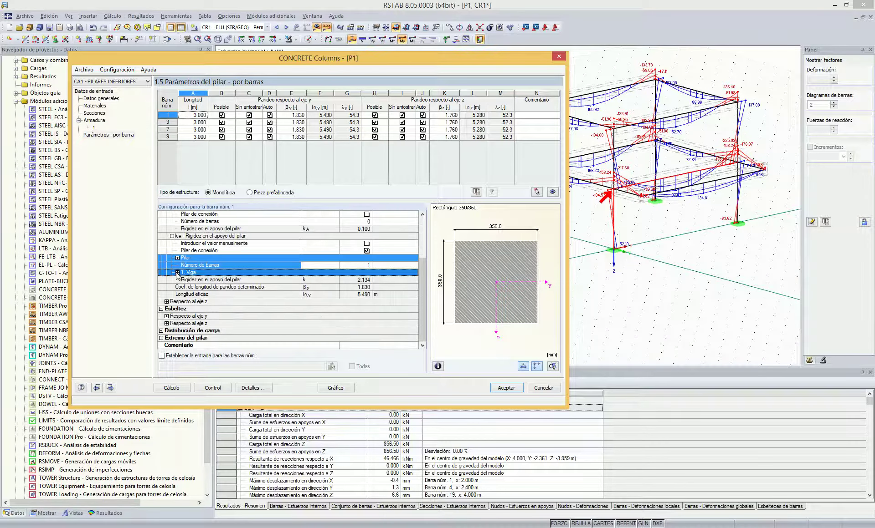
click(231, 293)
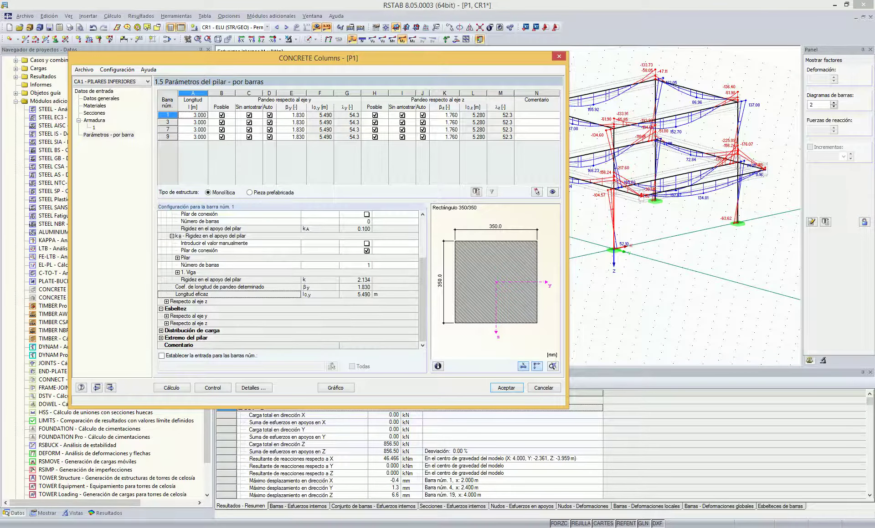
- Switch to the CONCRETE Columns manual RS-BETON-Stuetzen_ENU.pdf in Adobe Reader and find the effective length example on page 100
mouse_move(263, 527)
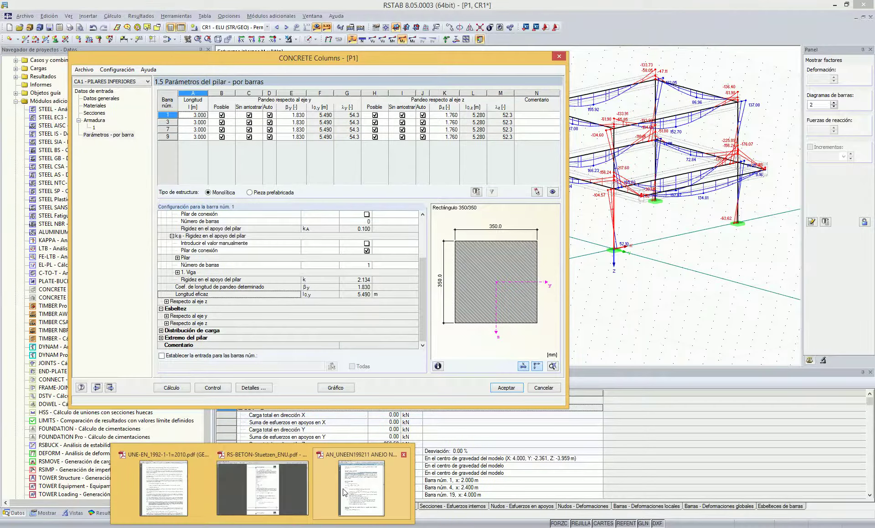
mouse_move(347, 492)
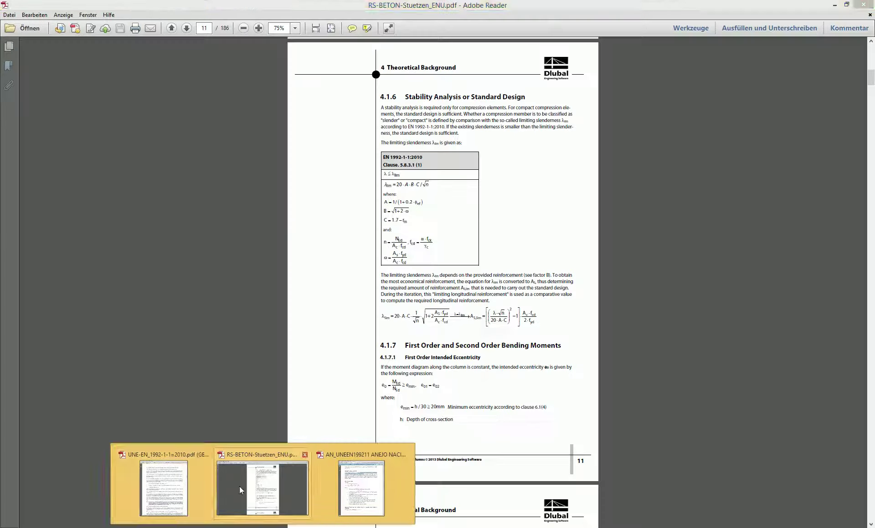
click(239, 486)
scroll(440, 269, down, 5)
scroll(440, 269, down, 5)
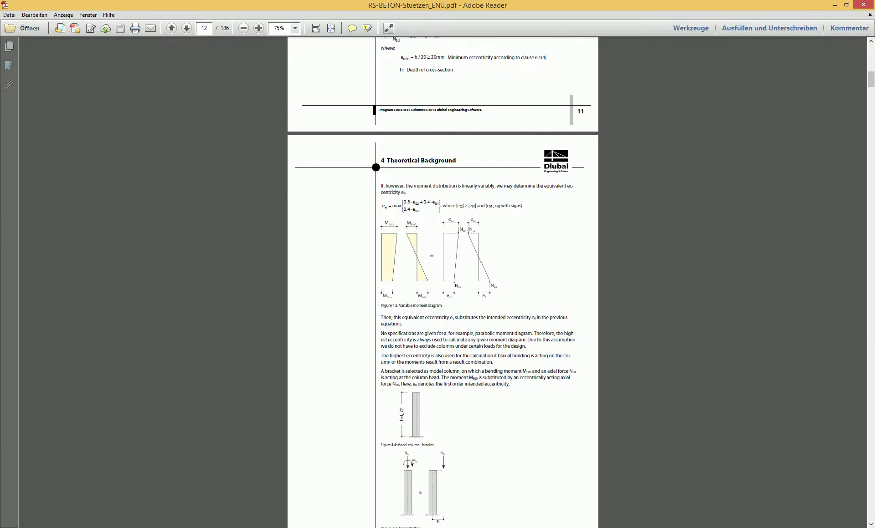
drag(870, 81, 871, 297)
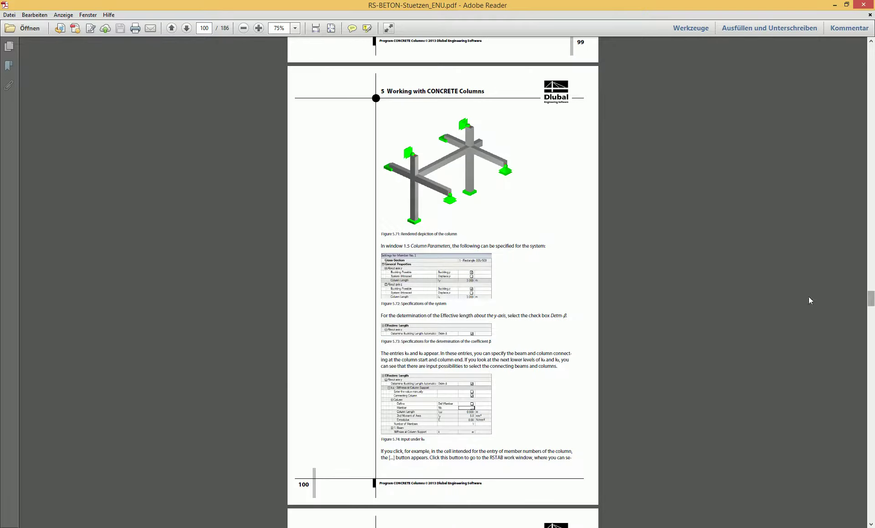
scroll(517, 290, up, 8)
scroll(517, 291, down, 6)
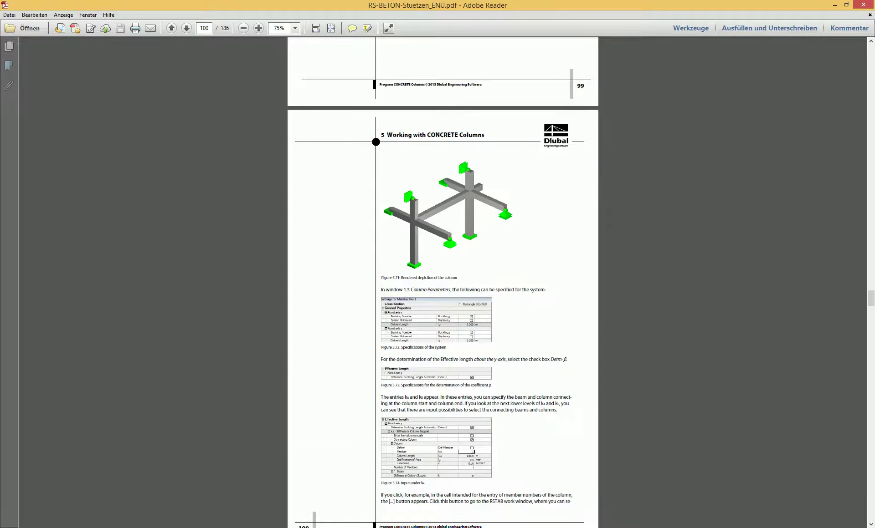
- Examine the kA calculation and the buckling coefficient nomogram on page 102, placing the manual beside the column parameters
scroll(420, 261, down, 15)
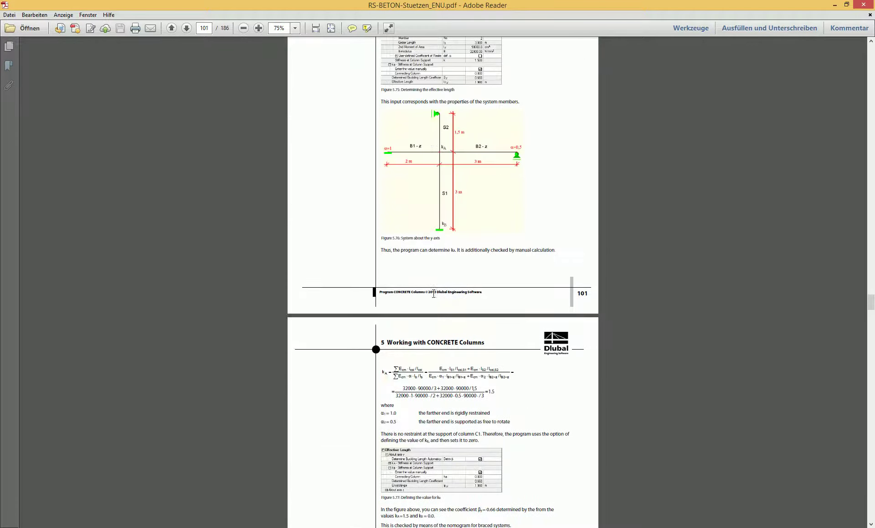
scroll(474, 284, down, 10)
scroll(474, 285, down, 3)
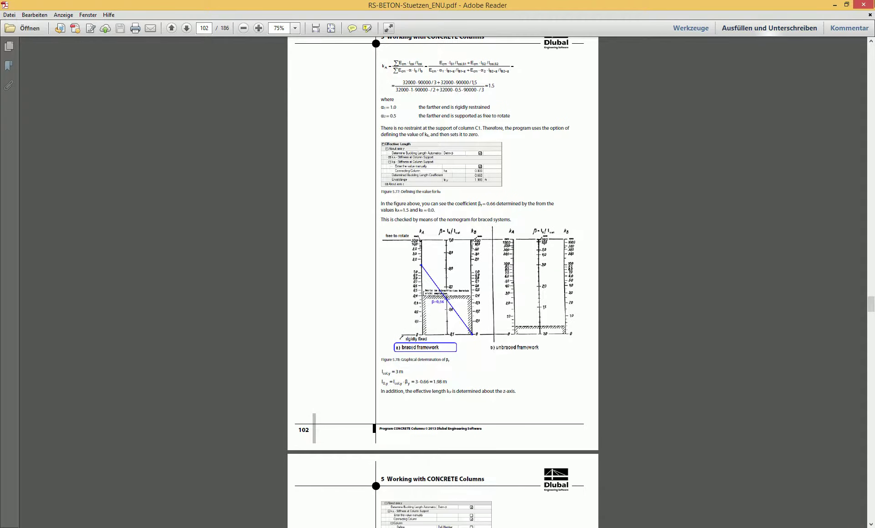
click(846, 5)
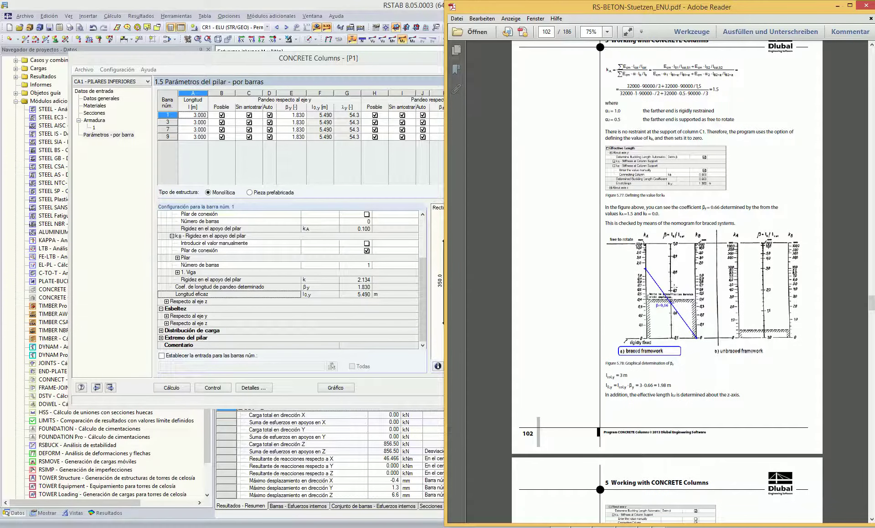
scroll(682, 311, up, 2)
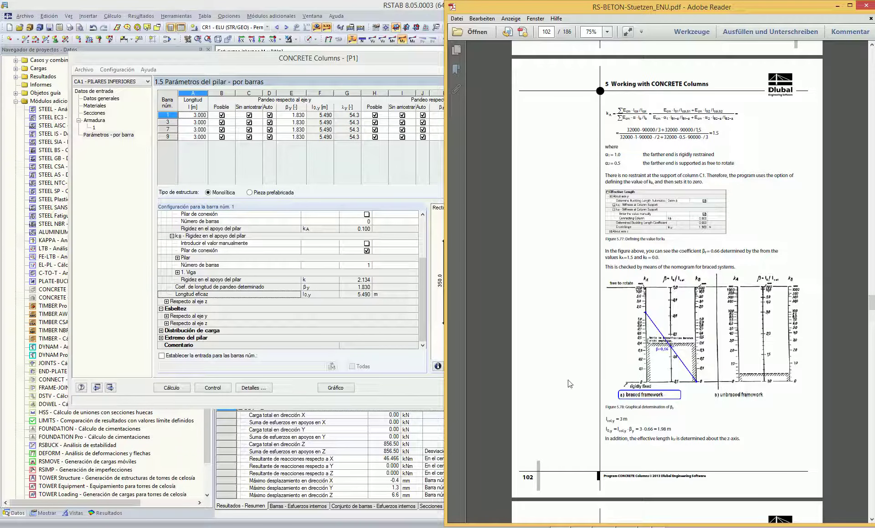
- Shift the CONCRETE Columns window aside and compare member 1's support stiffnesses with the manual's unbraced nomogram and kA formula
drag(393, 62, 359, 65)
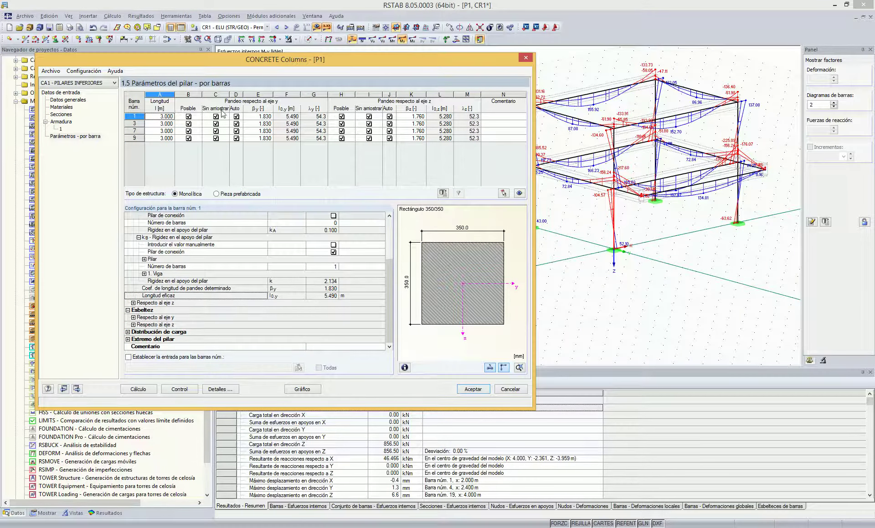
click(263, 527)
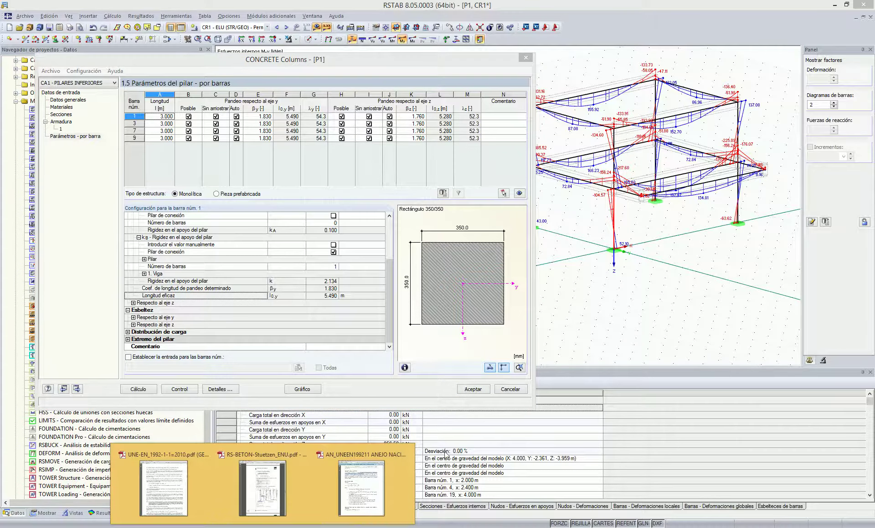
click(306, 469)
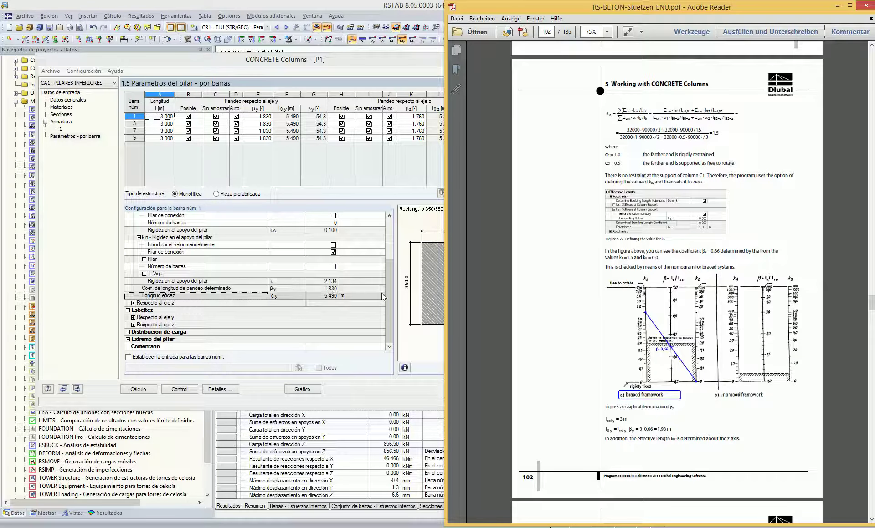
click(743, 285)
scroll(743, 285, up, 1)
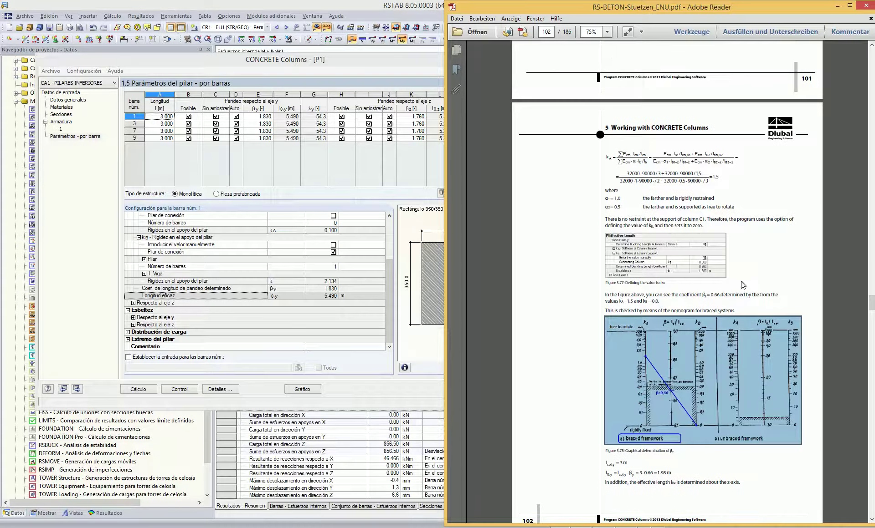
click(634, 165)
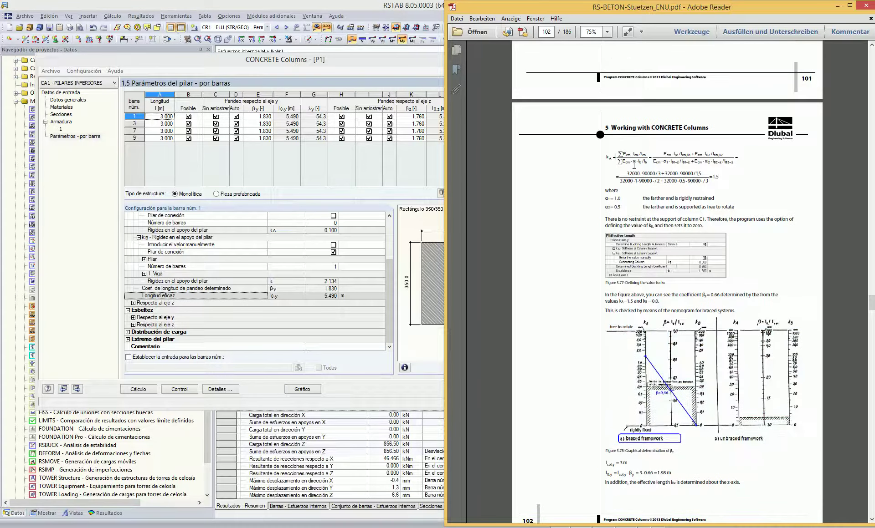
scroll(634, 166, up, 2)
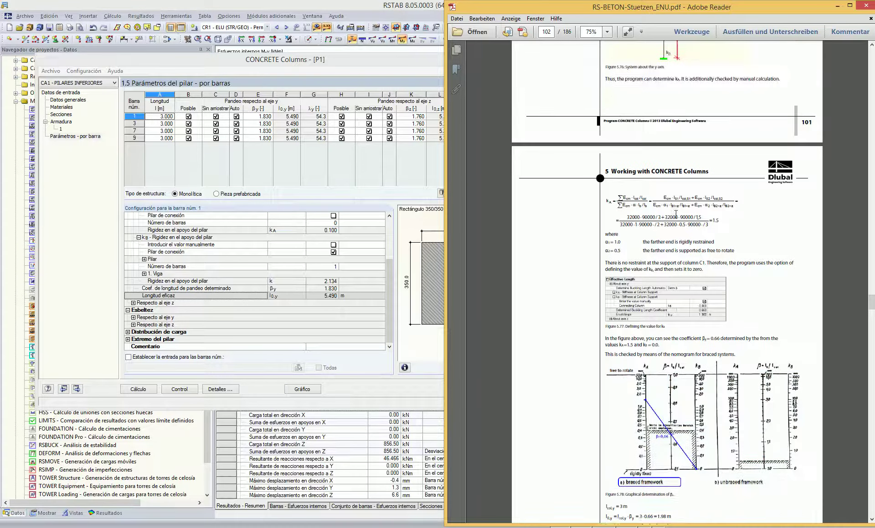
- Return to CONCRETE Columns, collapse member 1's effective length group and examine its slenderness and limit slenderness coefficients about the y-axis
click(101, 332)
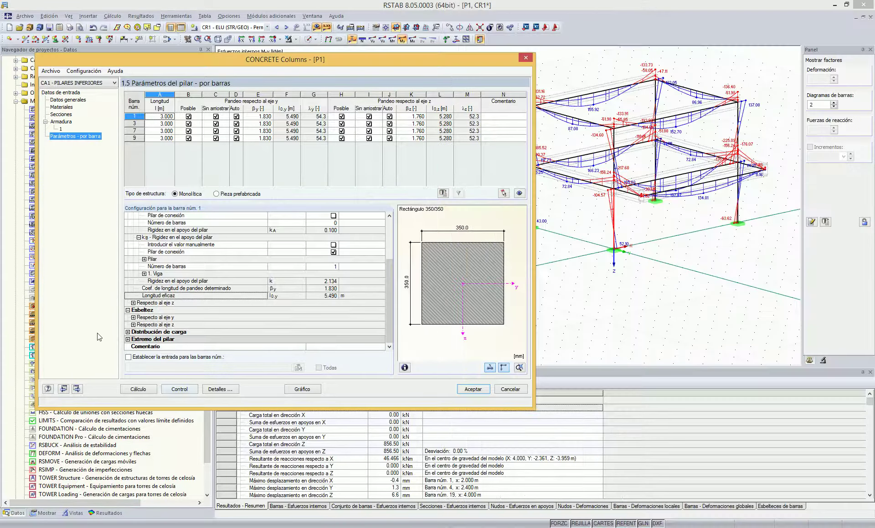
click(128, 311)
drag(389, 291, 388, 244)
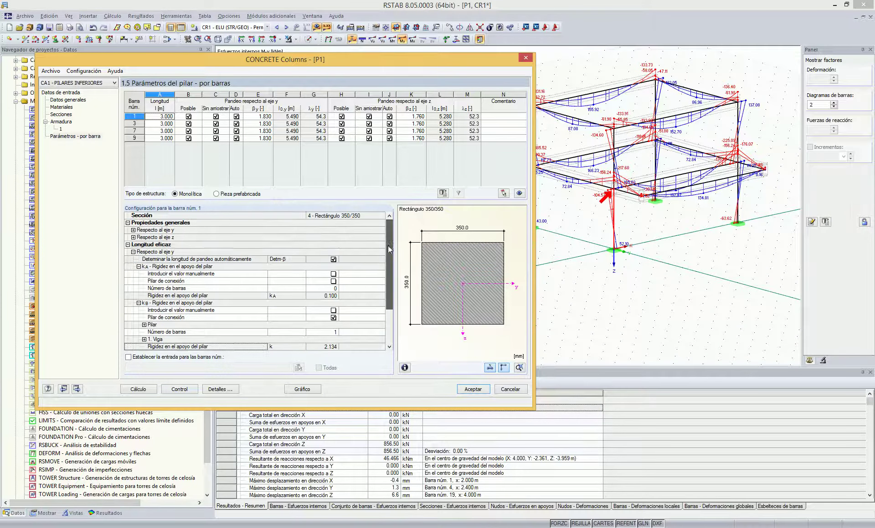
click(128, 245)
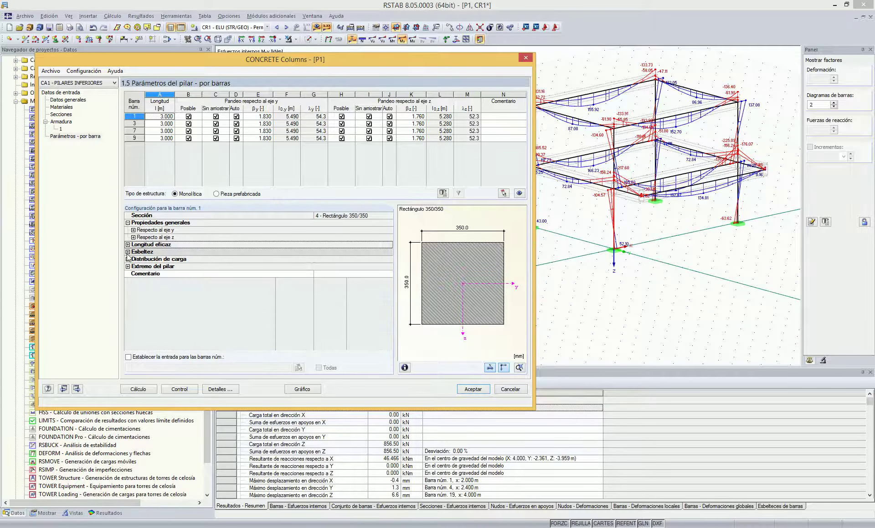
click(128, 252)
click(133, 259)
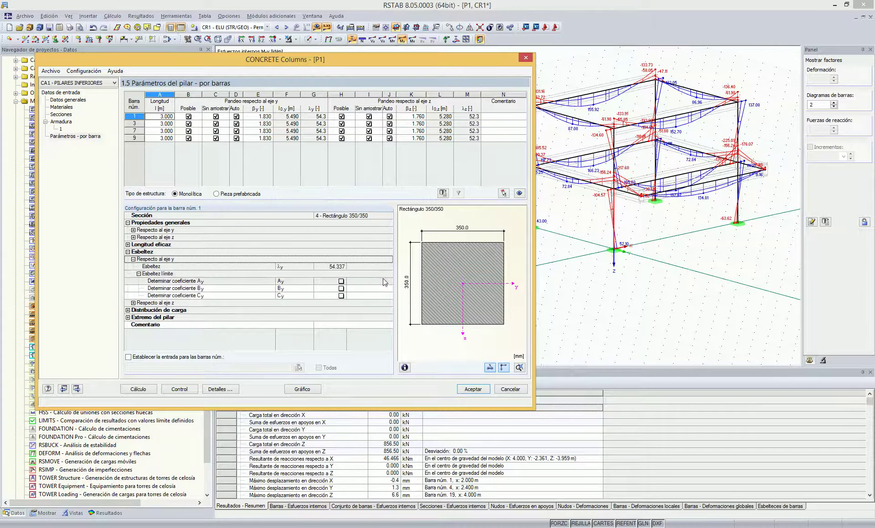
- Consult the limit slenderness formula of clause 5.8.3.1 in the Spanish National Annex PDF, and minimise the document
click(262, 527)
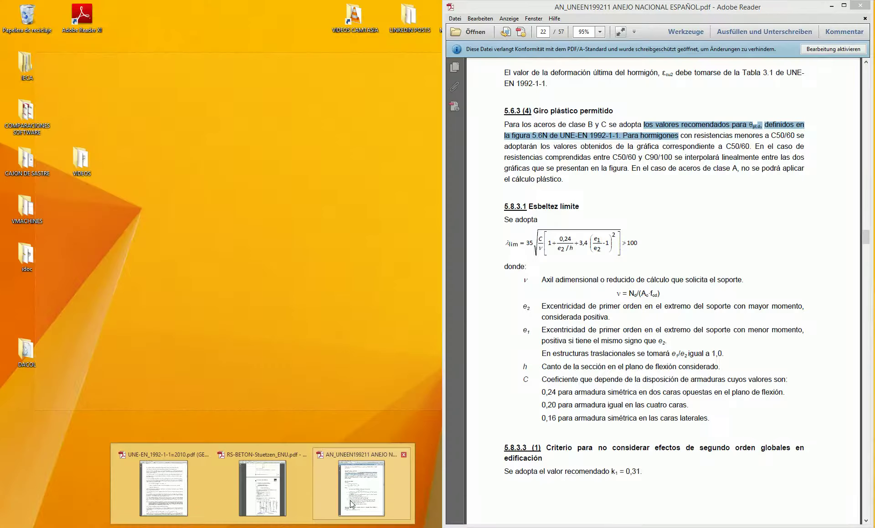
click(361, 488)
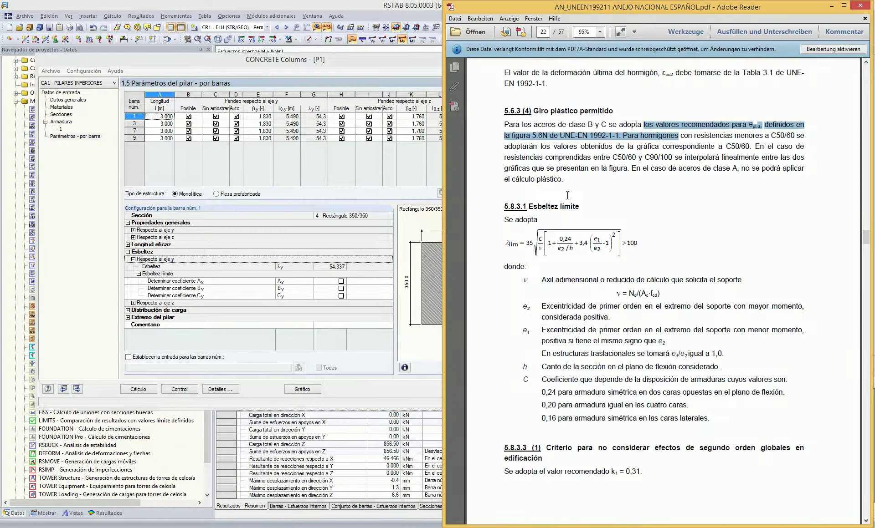
click(504, 244)
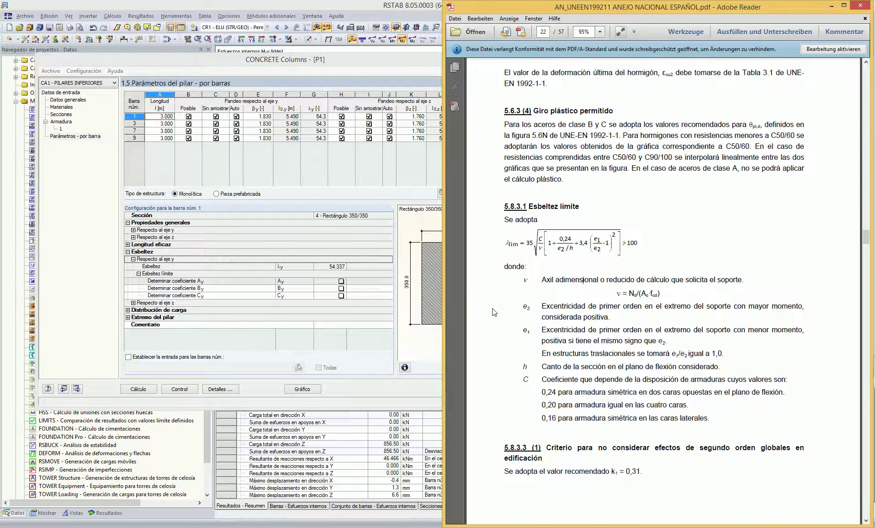
click(832, 6)
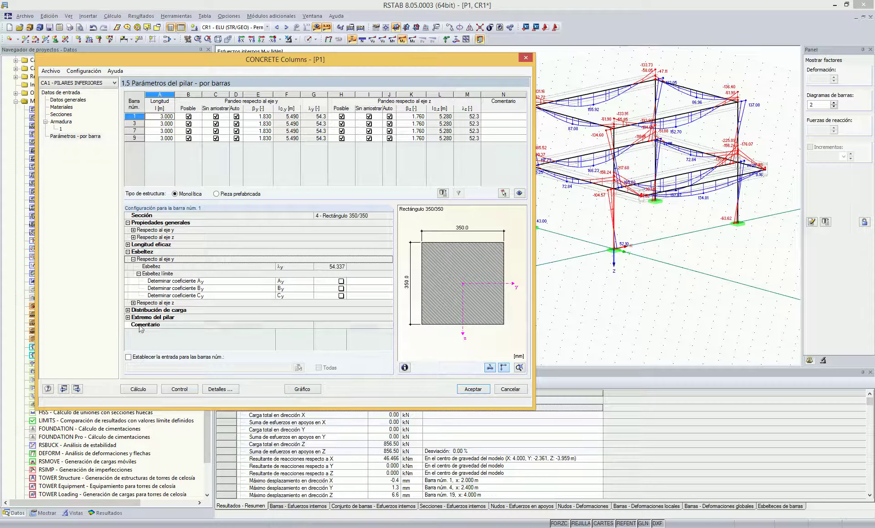
- For member 1, disable the isolated columns structural system under load distribution and enable reduced stirrup spacing at node 2
click(127, 252)
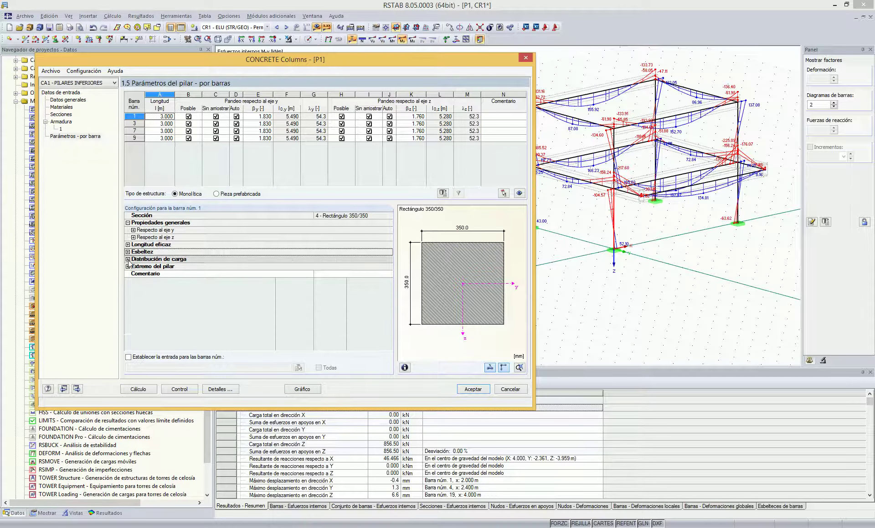
click(127, 260)
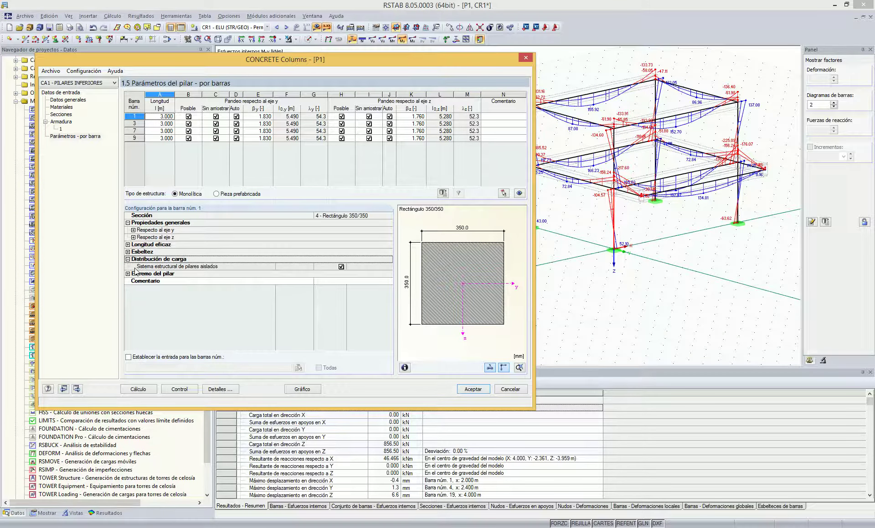
click(341, 268)
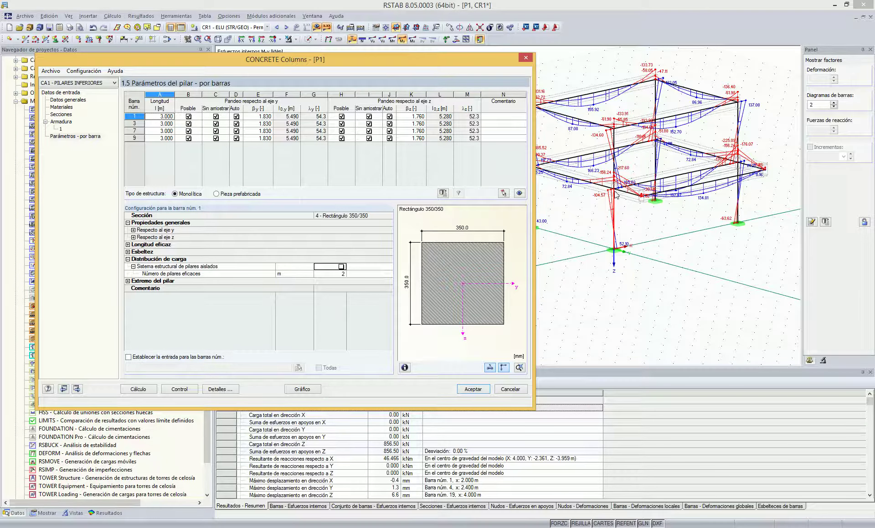
click(128, 281)
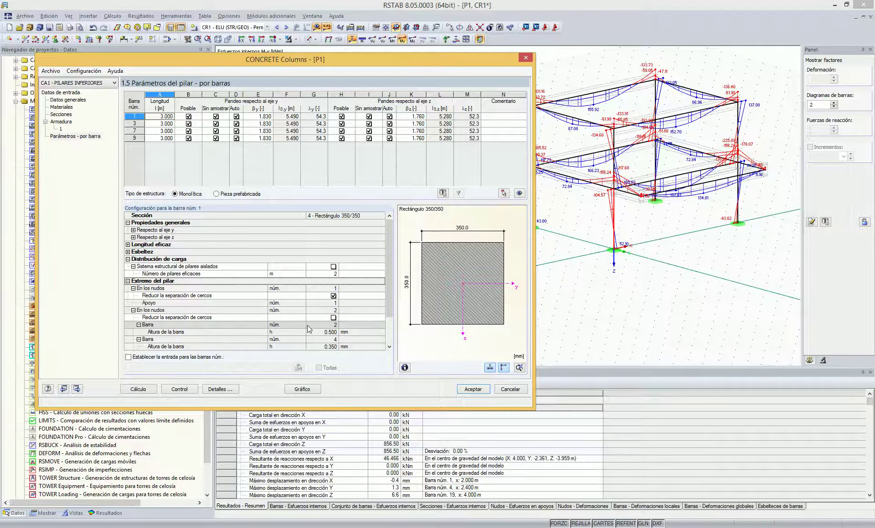
click(334, 318)
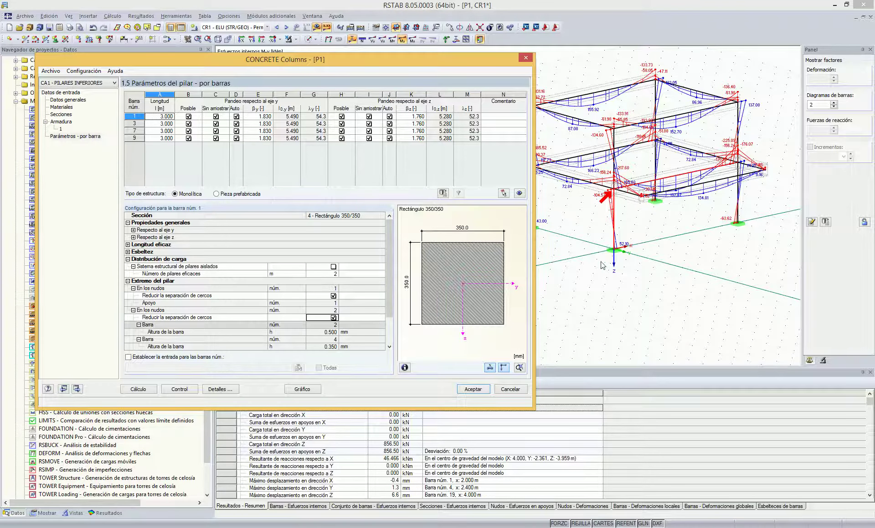
- Run the plausibility check on the input data and calculate the column design
click(179, 389)
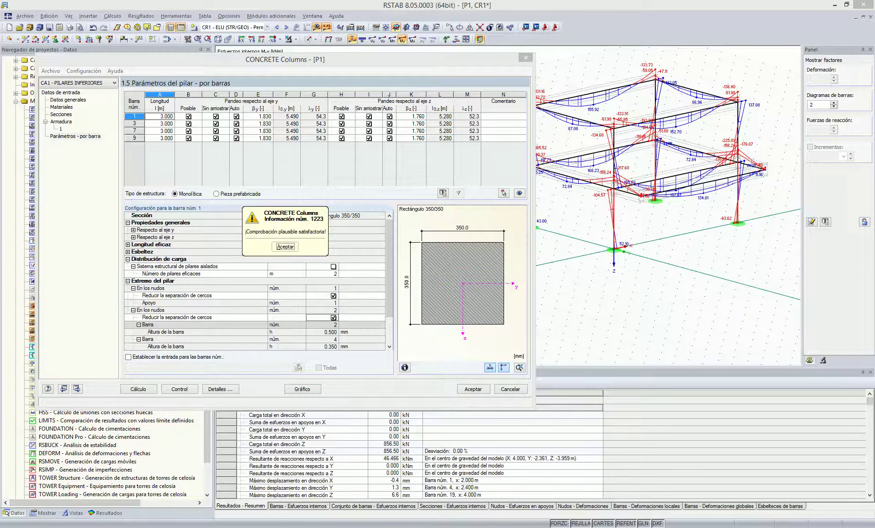
click(286, 246)
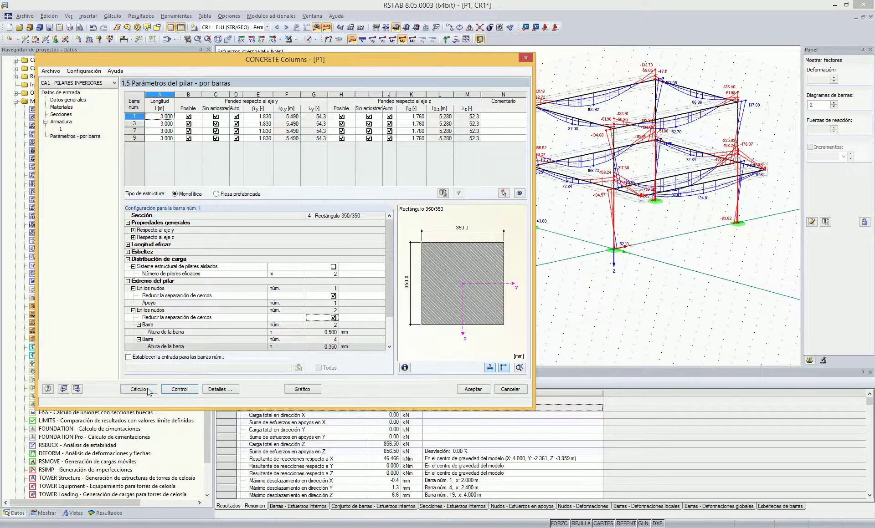
click(148, 389)
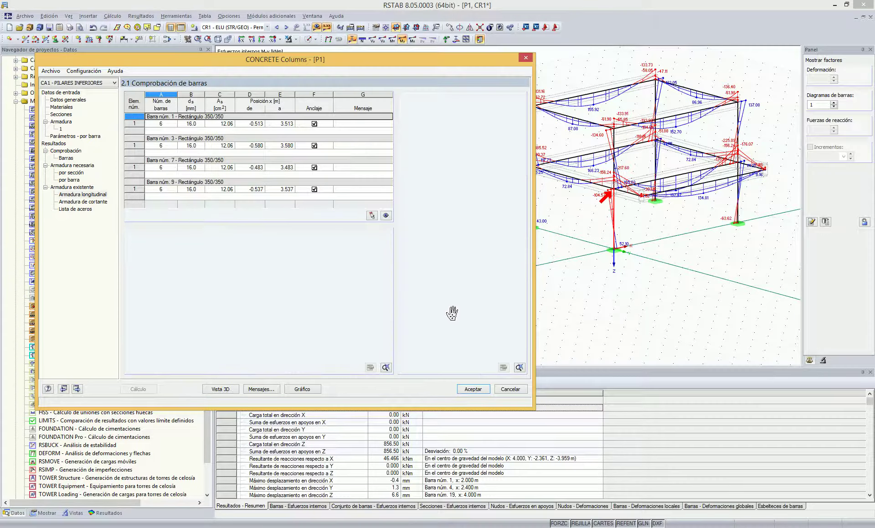
- Review the provided longitudinal reinforcement of members 3, 7 and 9, and the provided shear reinforcement with its stirrup layout
click(226, 146)
click(224, 167)
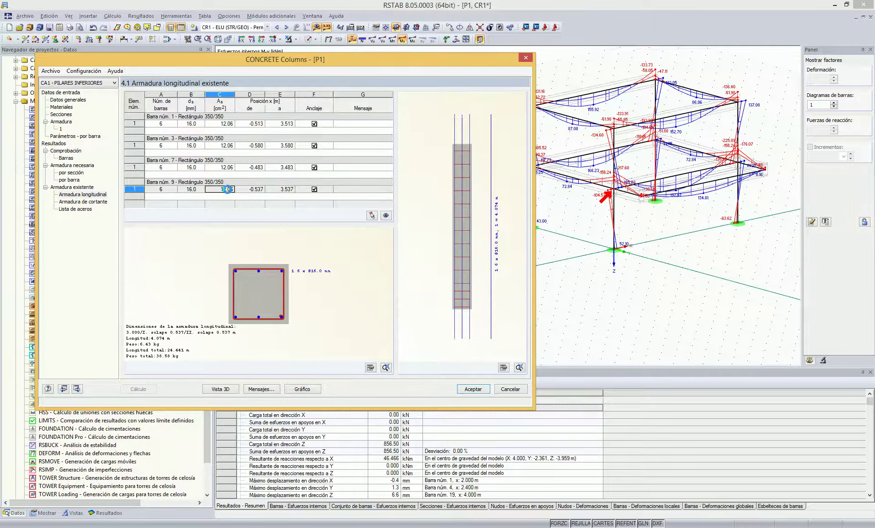
click(228, 189)
click(91, 202)
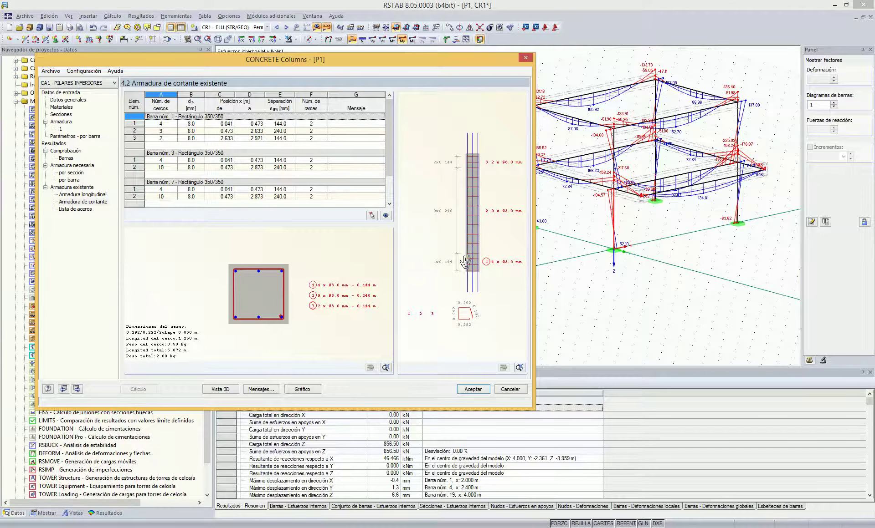
- For member 9's provided longitudinal reinforcement, set the start anchorage type to Patilla and the end anchorage type to Solape
click(74, 196)
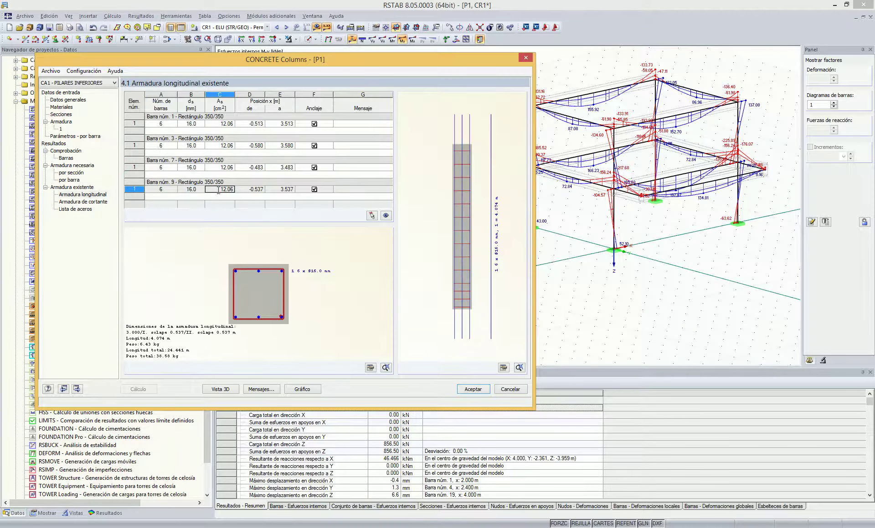
click(505, 370)
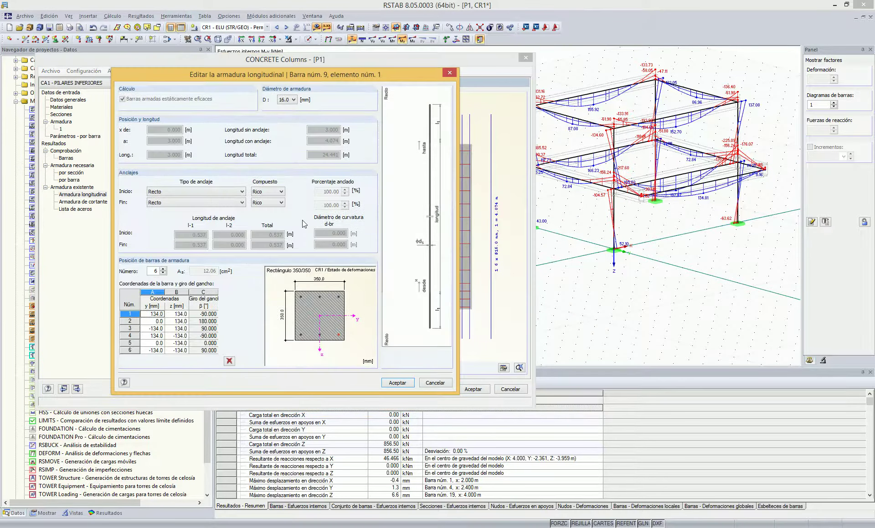
click(157, 195)
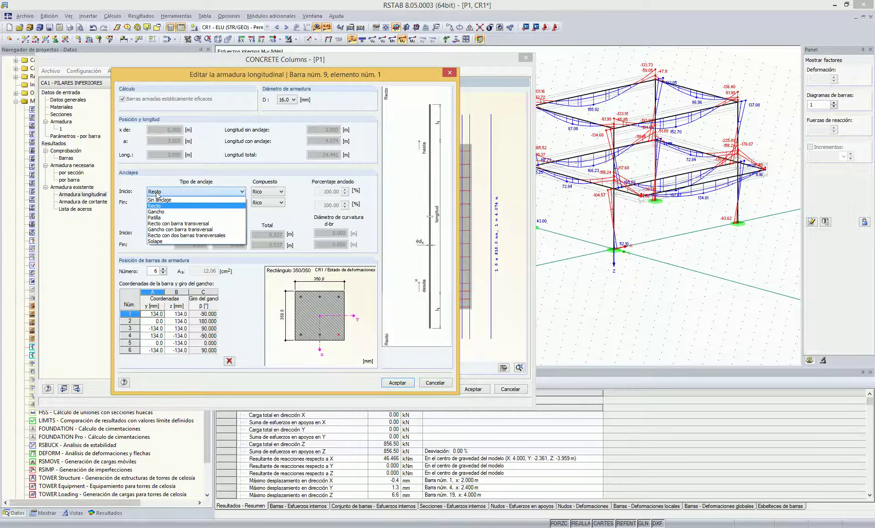
click(158, 208)
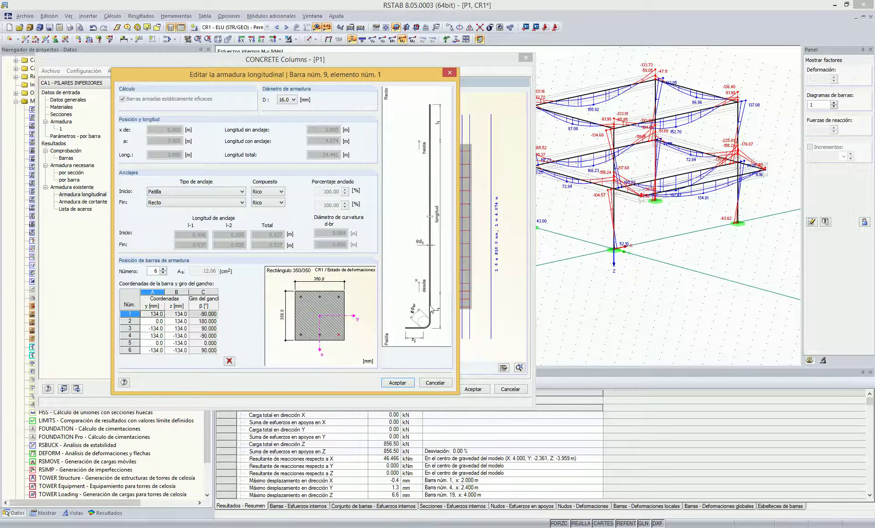
click(161, 204)
click(161, 252)
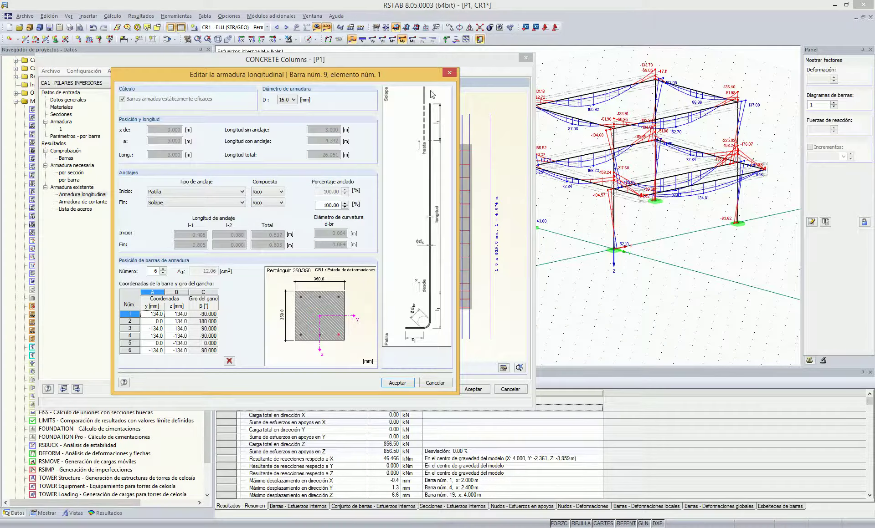
click(397, 383)
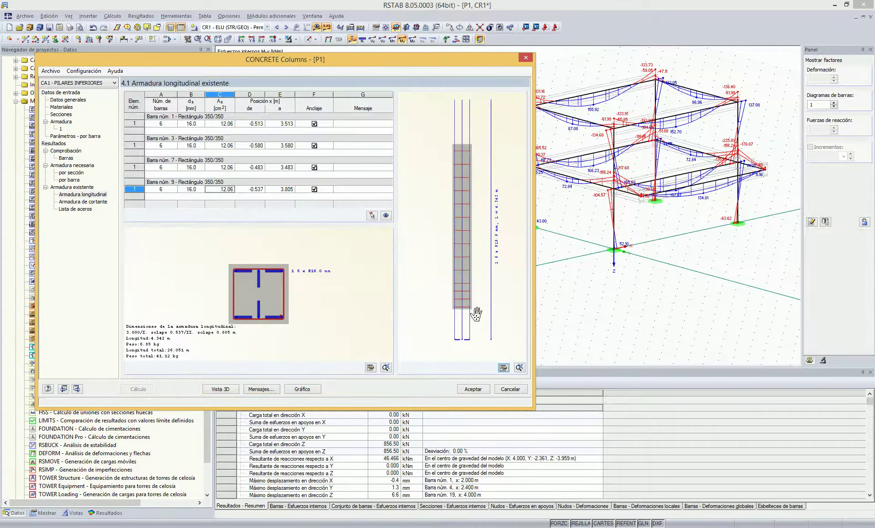
- Inspect the reinforcement cage of member 9 in the 3D view, including its hooked start and lapped end, and close the view
click(220, 390)
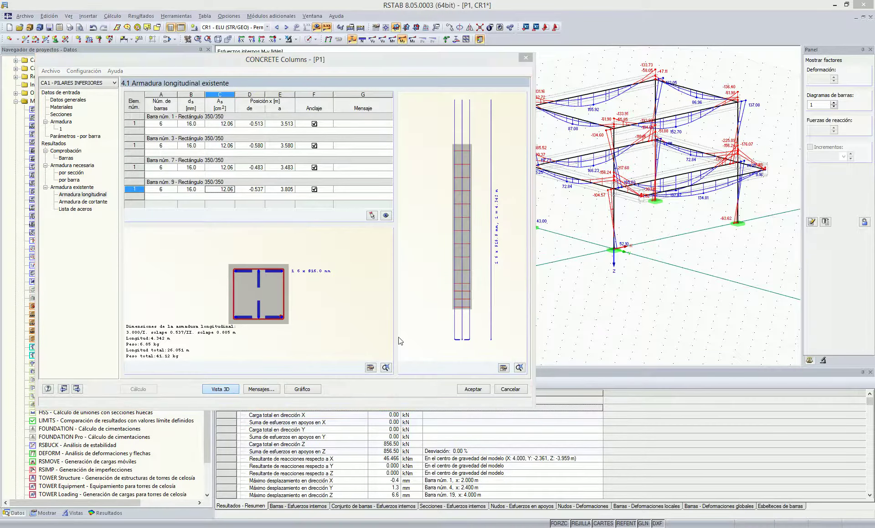
drag(548, 287, 509, 314)
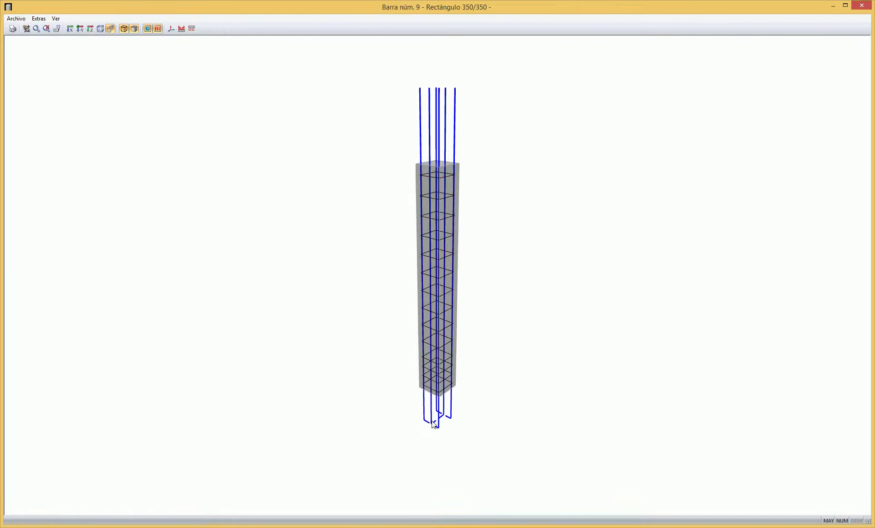
drag(557, 292, 505, 297)
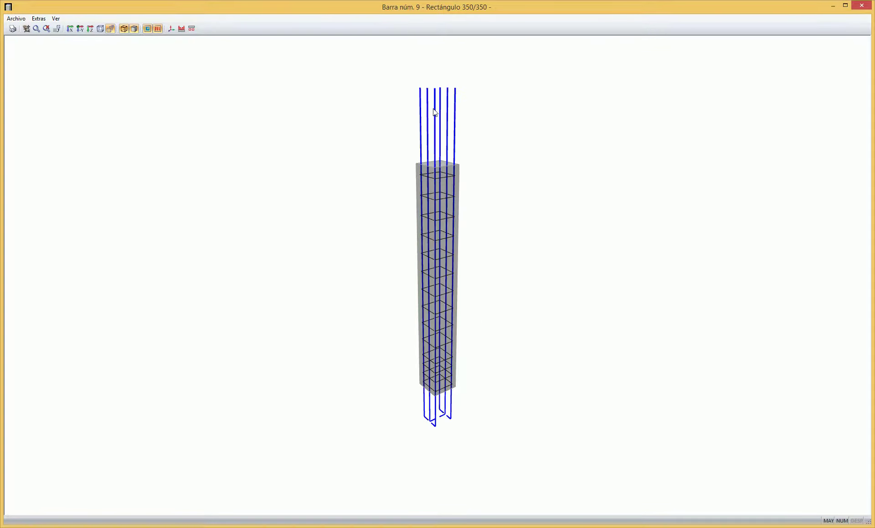
drag(408, 261, 528, 181)
drag(366, 306, 423, 309)
scroll(484, 211, up, 5)
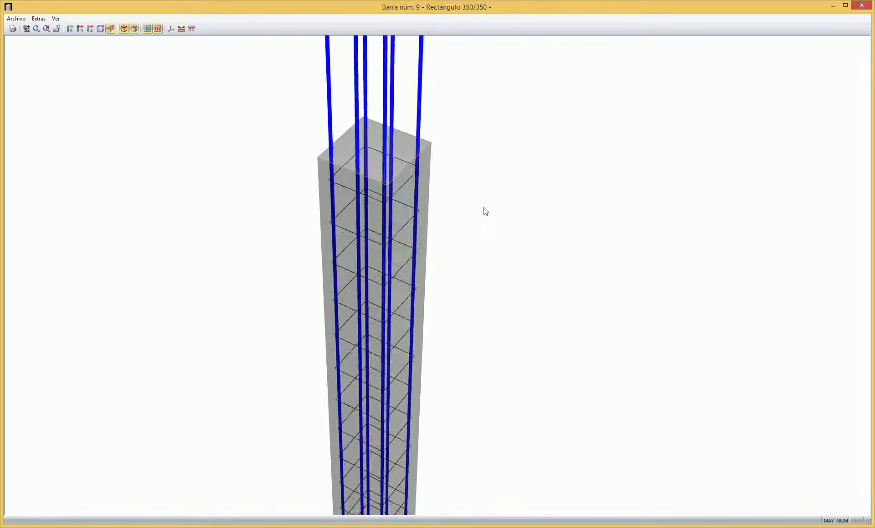
drag(481, 214, 388, 186)
scroll(399, 187, down, 5)
drag(400, 232, 437, 140)
drag(337, 310, 393, 317)
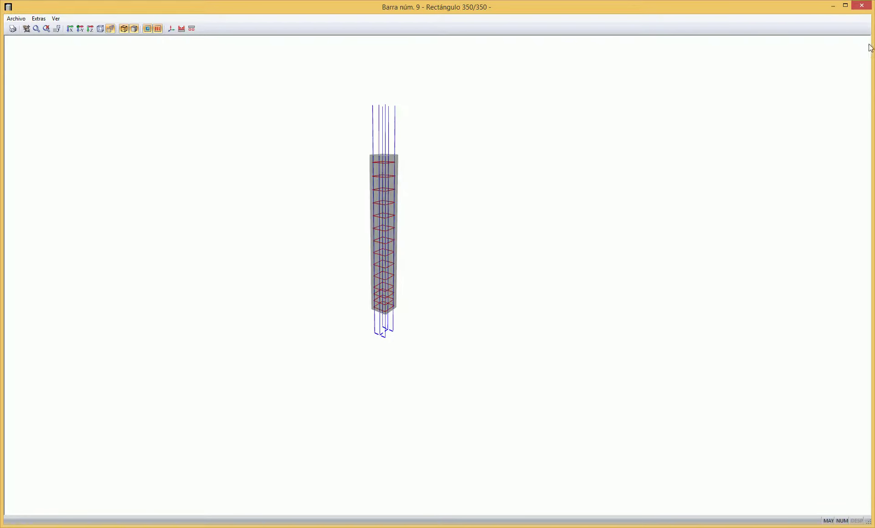
click(862, 6)
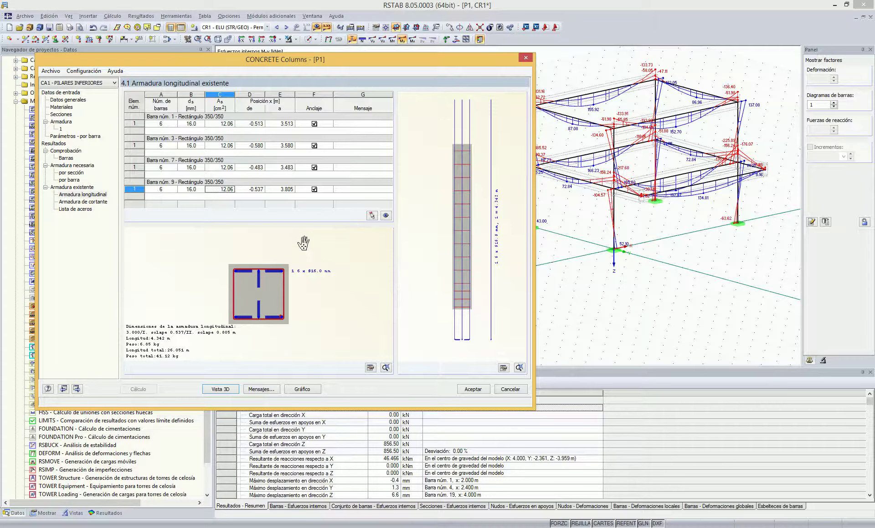
- Examine the member design checks for member 1: the model column check details to 5.8.8 and the shear check to 6.2.2
click(66, 159)
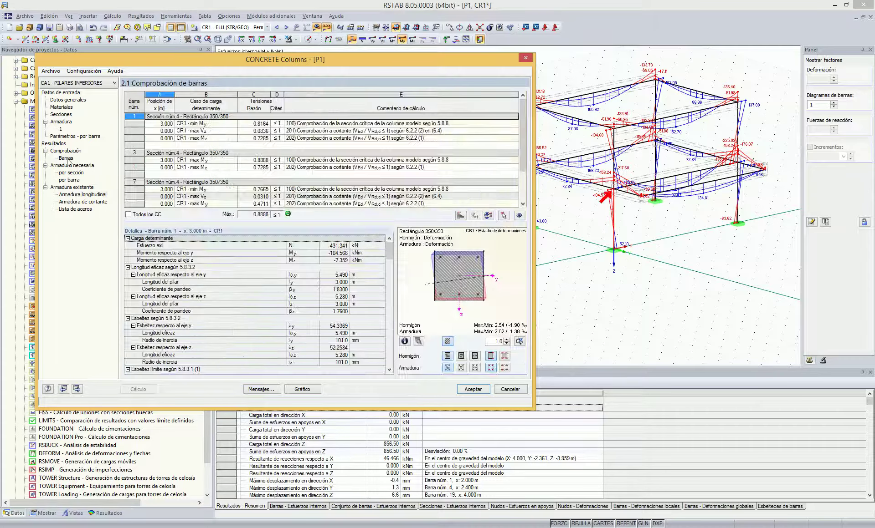
click(207, 124)
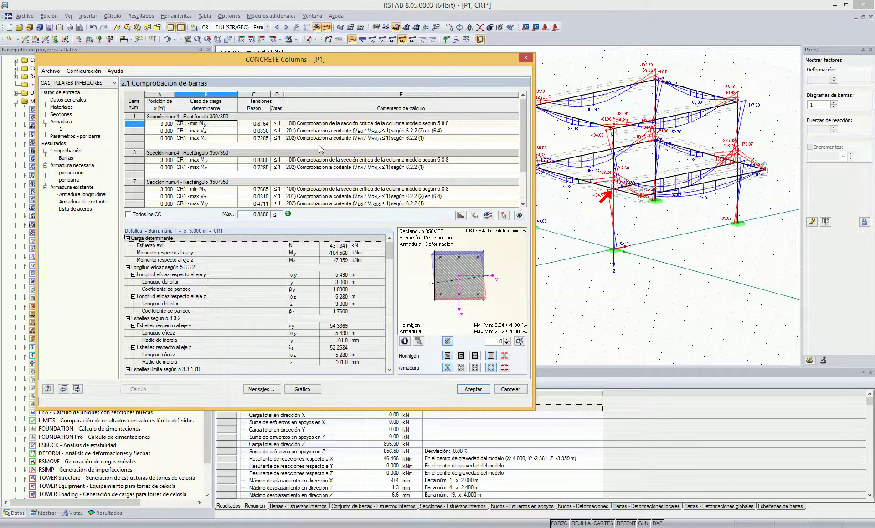
click(259, 125)
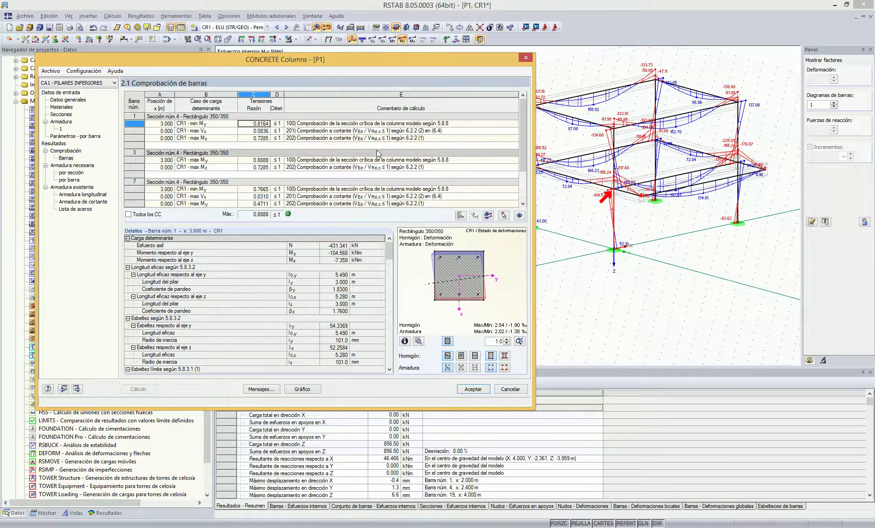
drag(390, 256, 393, 285)
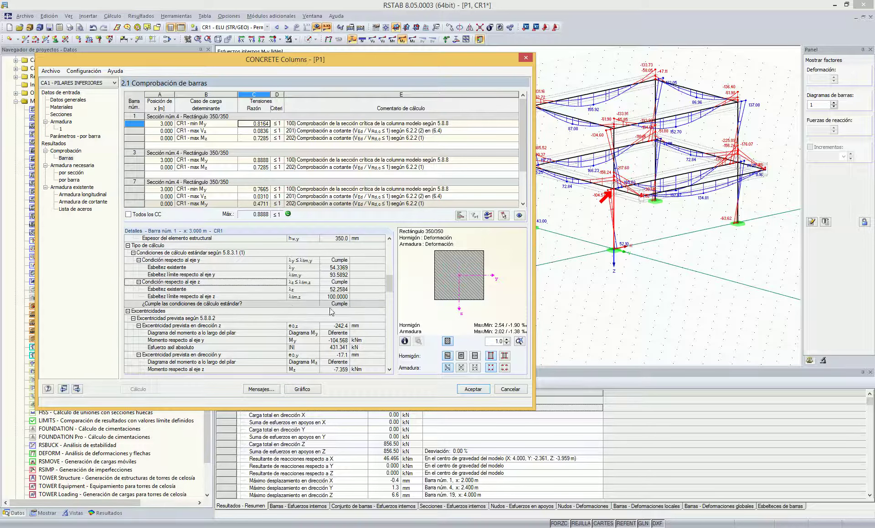
click(254, 131)
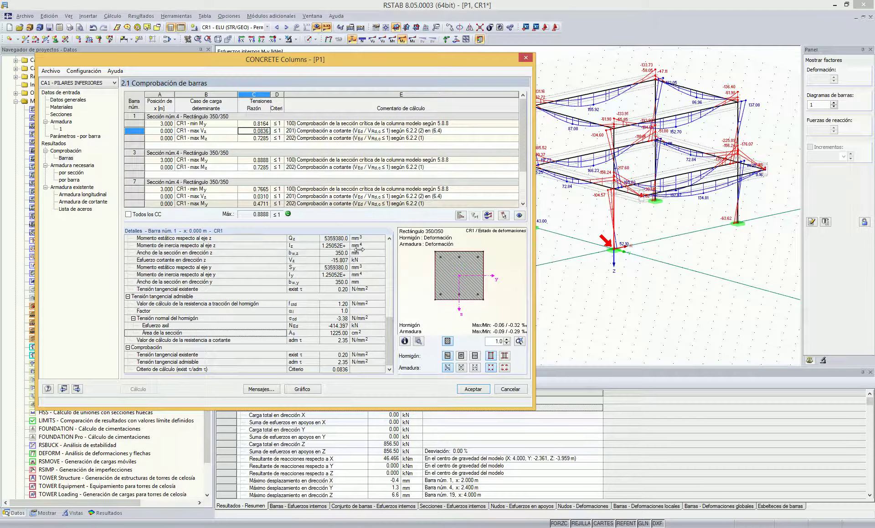
drag(388, 334, 397, 350)
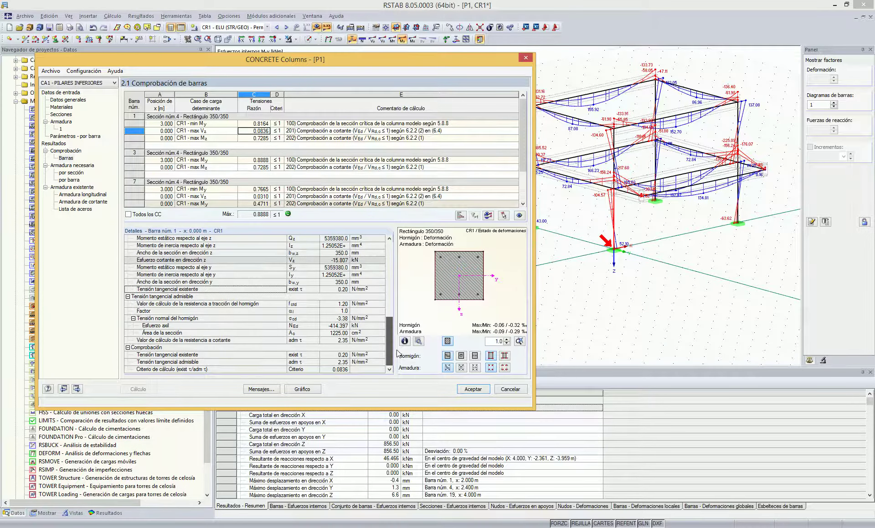
- Examine the 5.8.8 model column check details of members 3, 7 and 9, and accept the column design
click(254, 160)
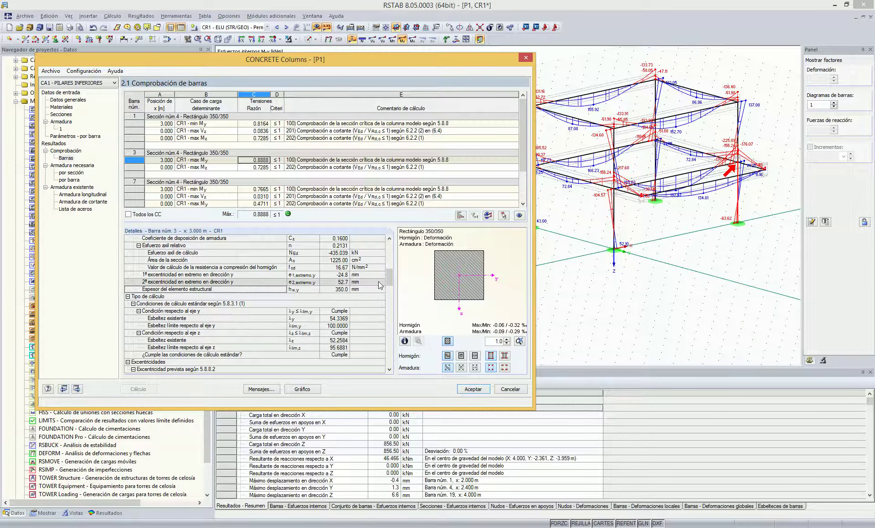
click(266, 189)
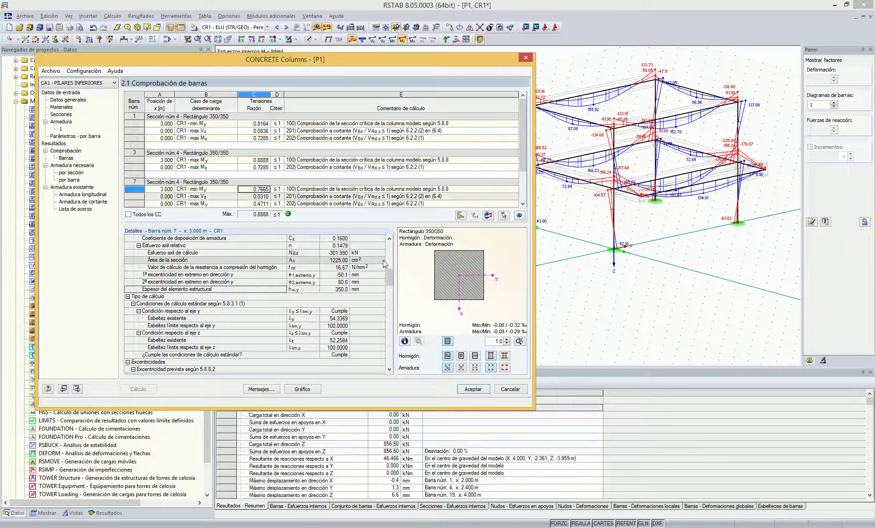
drag(387, 276, 387, 277)
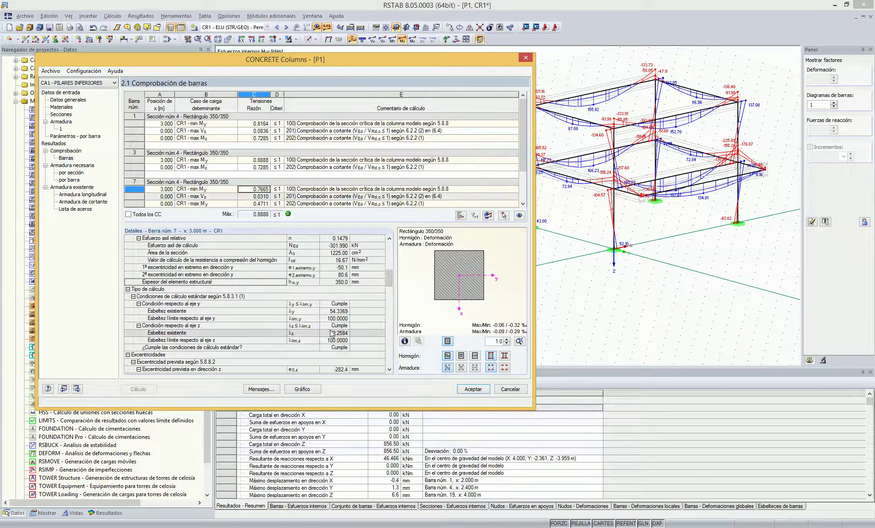
drag(523, 169, 522, 196)
click(263, 195)
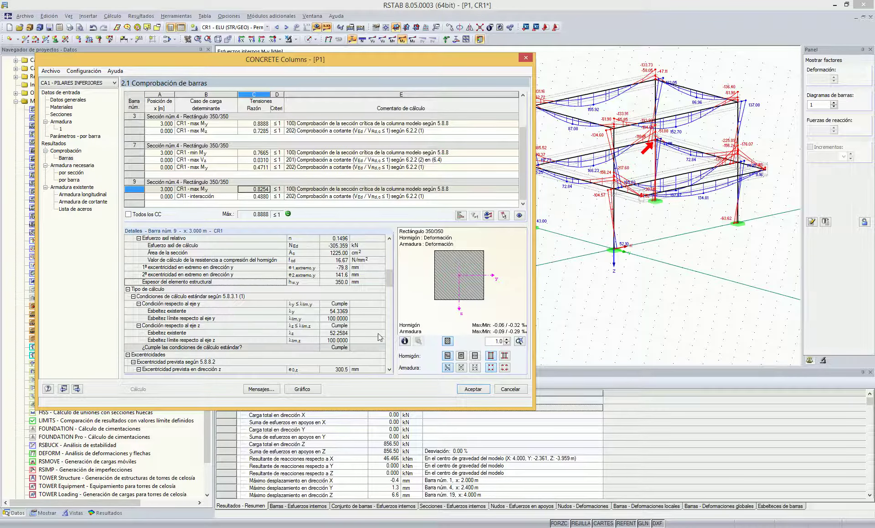
drag(390, 282, 386, 244)
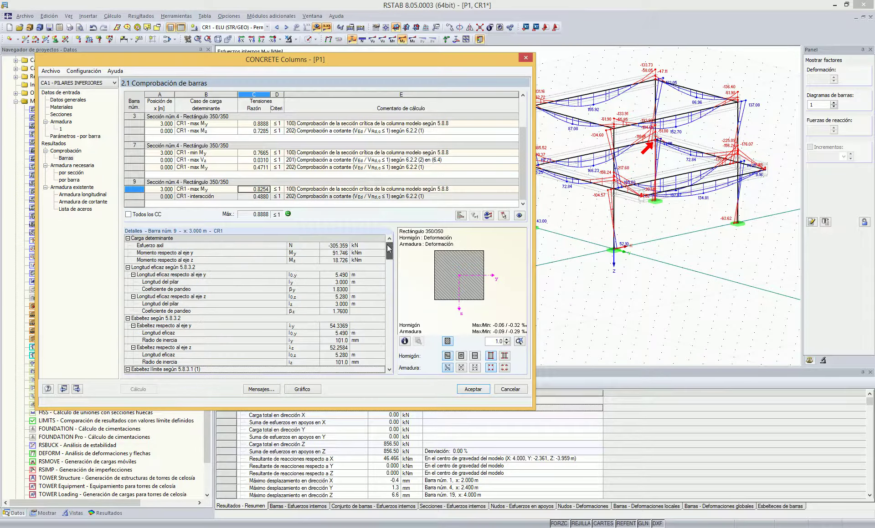
click(473, 389)
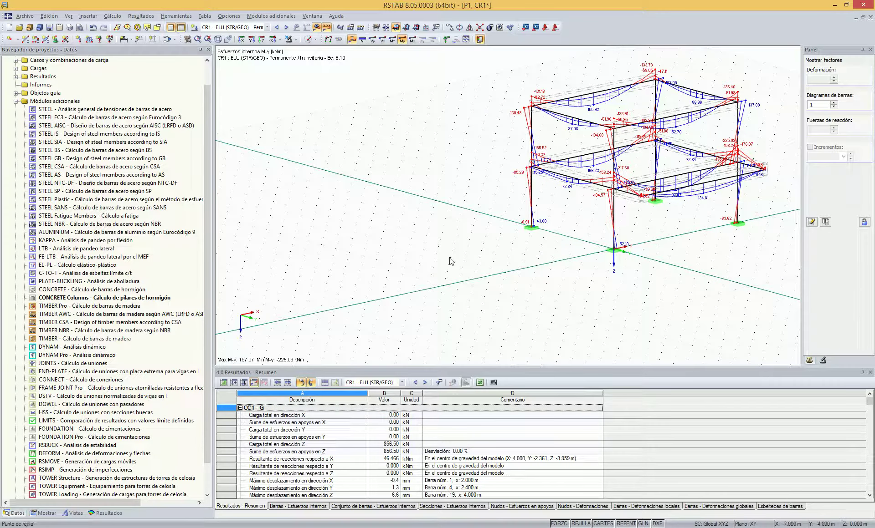
- Open the CONCRETE member design module and select result combination CR1 for the ultimate limit state design
double_click(72, 291)
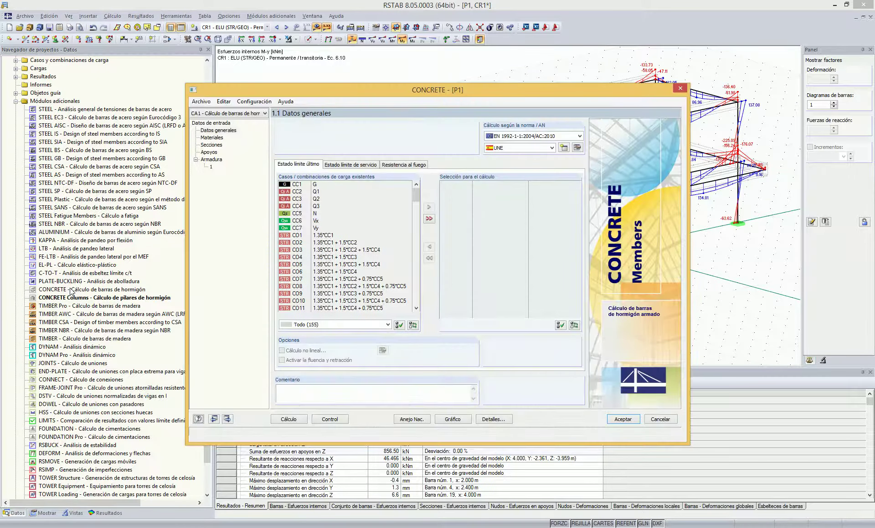
drag(408, 92, 423, 83)
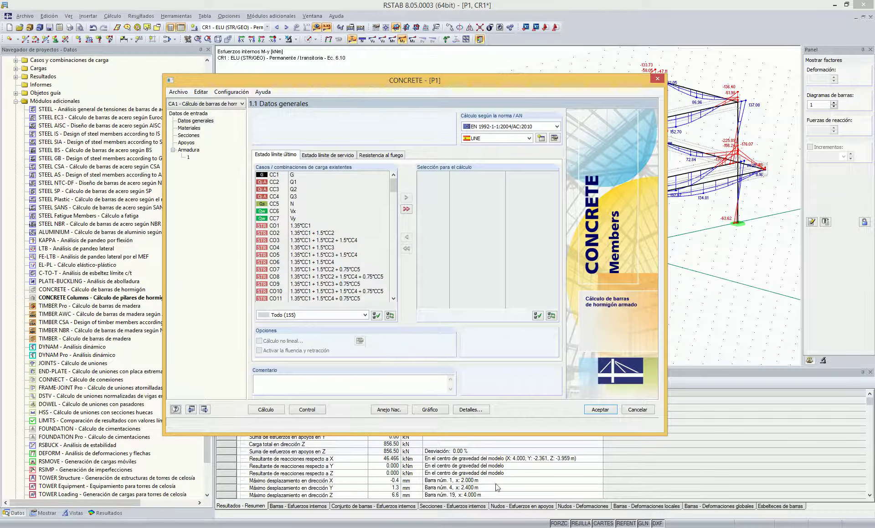
drag(499, 83, 461, 59)
scroll(283, 203, down, 2)
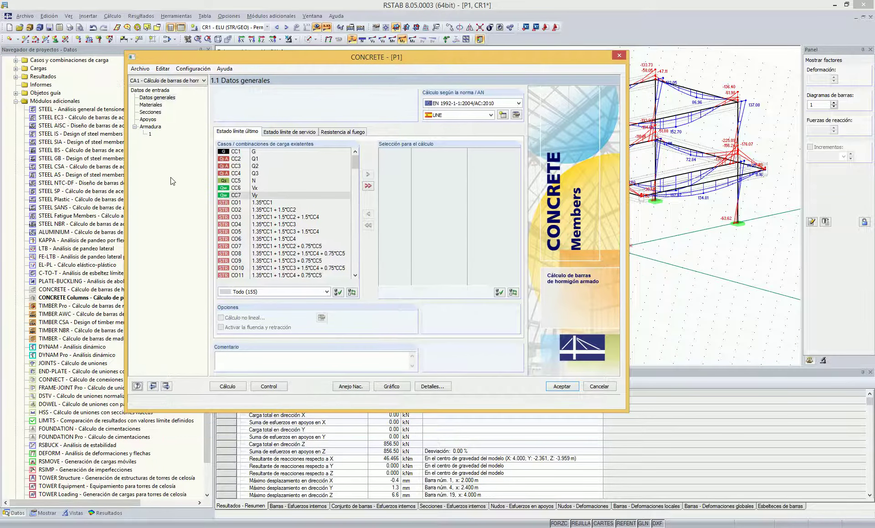
drag(355, 180, 358, 269)
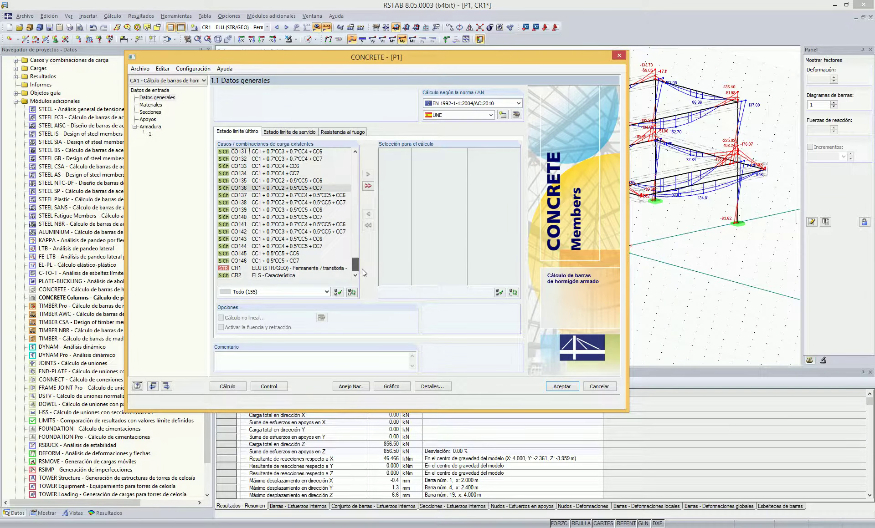
click(333, 268)
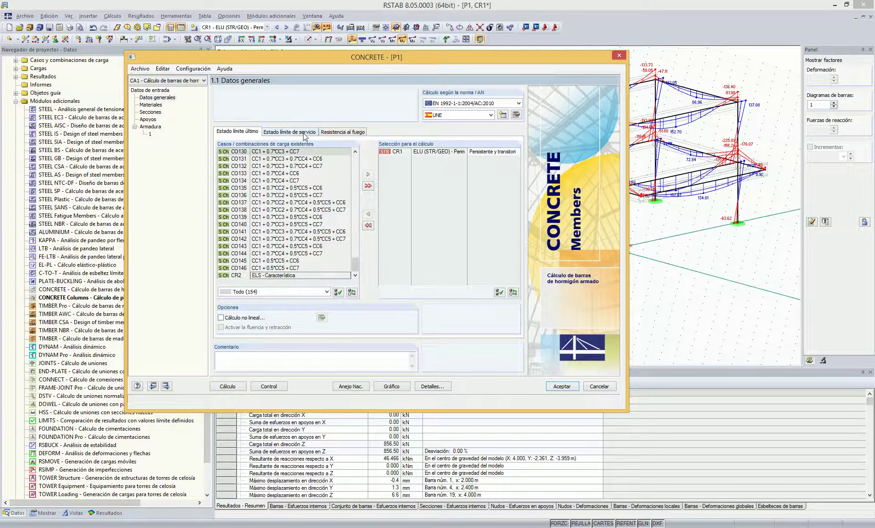
- Check the serviceability limit state load selection, and enable nonlinear calculation with creep and shrinkage for the ultimate limit state
click(338, 132)
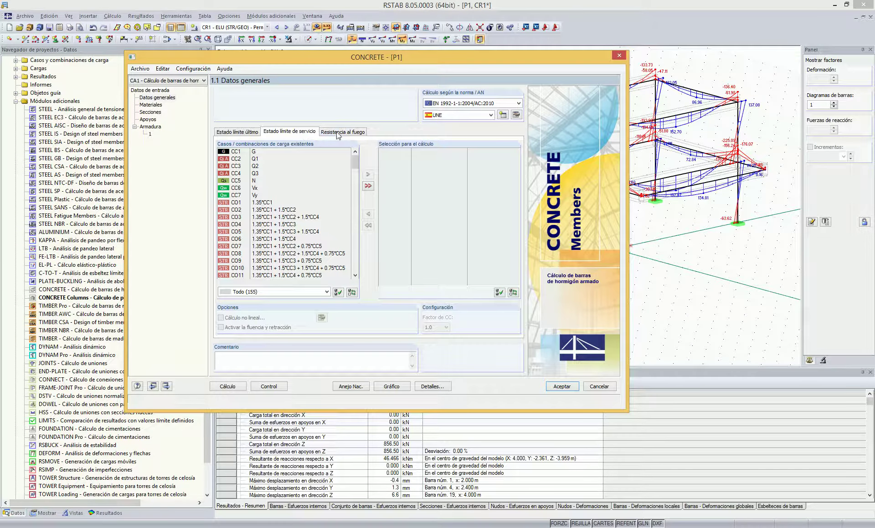
click(241, 134)
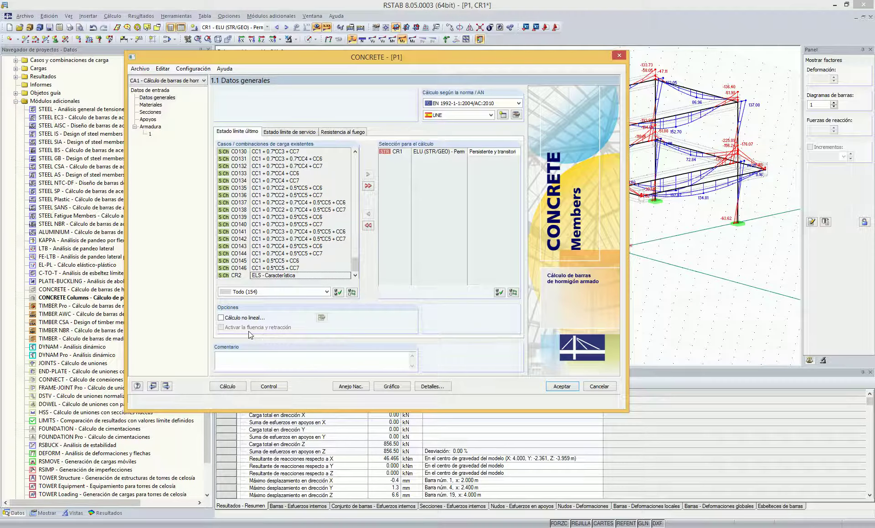
click(228, 318)
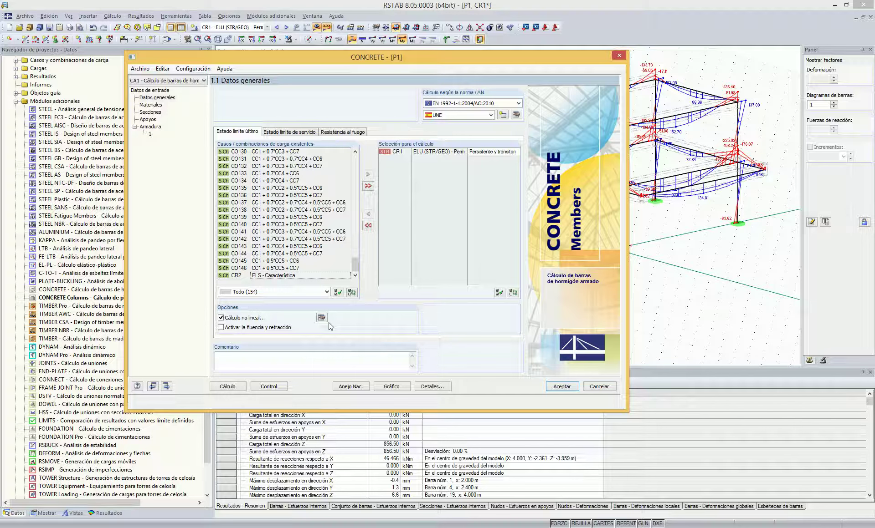
click(221, 328)
- Examine the nonlinear calculation settings: analysis method, tension stiffening effect and iteration parameters, including the information on adaptive element division
click(322, 318)
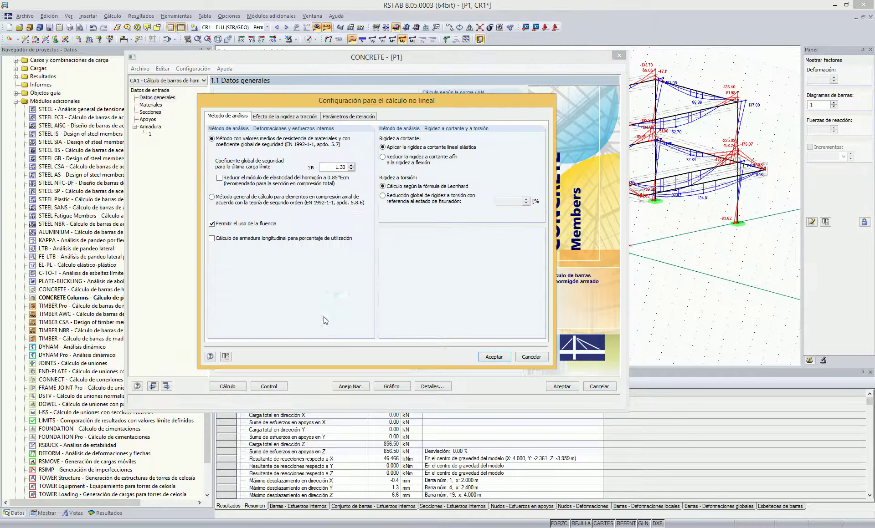
drag(373, 101, 356, 106)
click(269, 122)
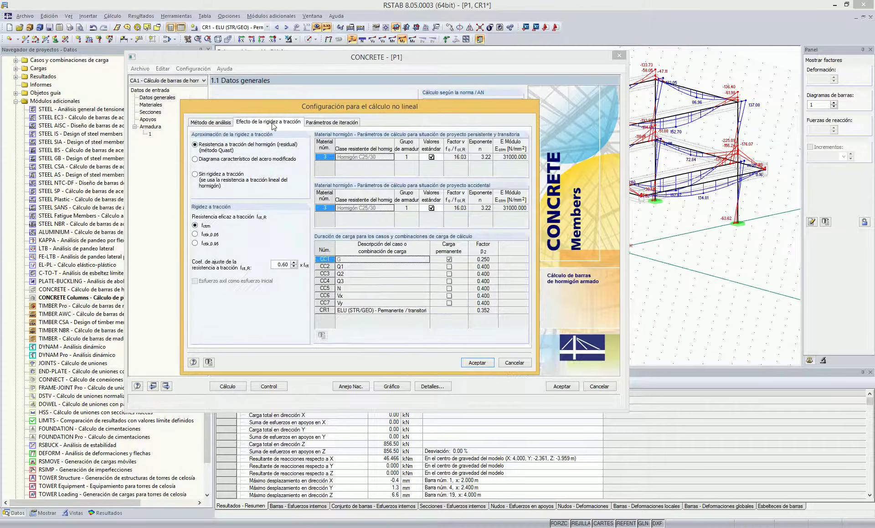
drag(309, 108, 302, 110)
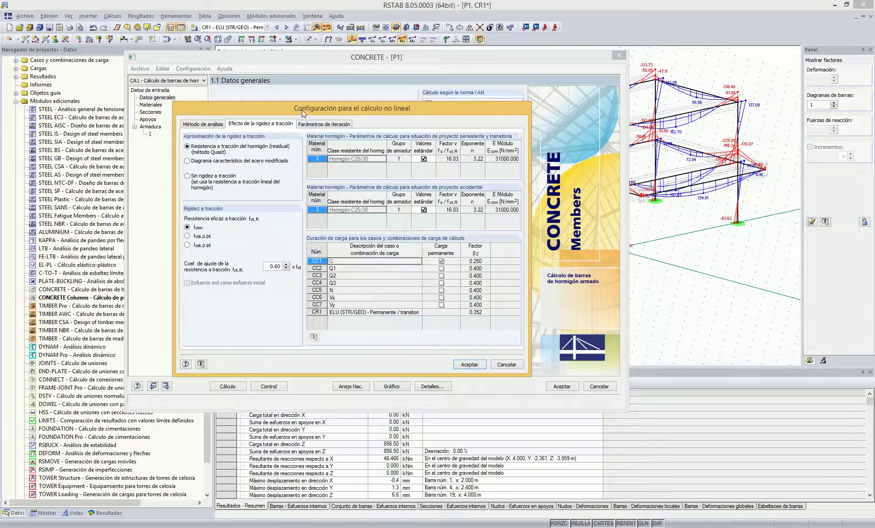
click(323, 126)
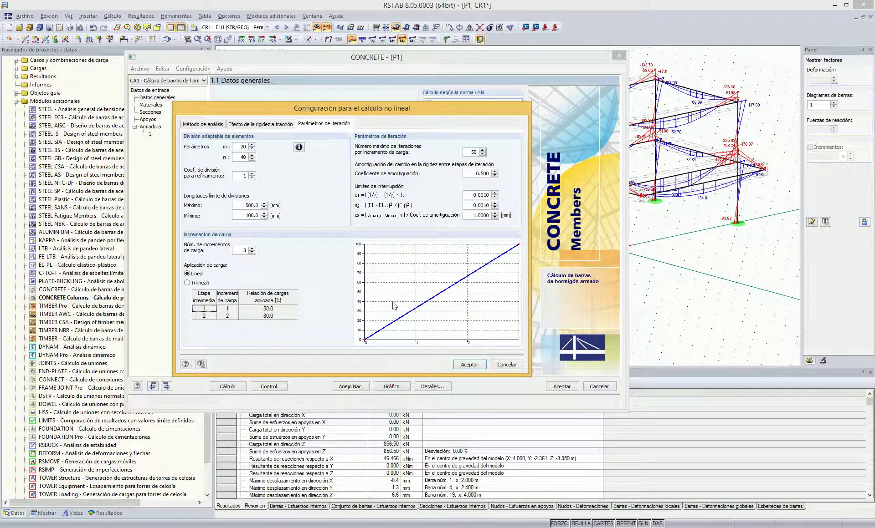
click(298, 147)
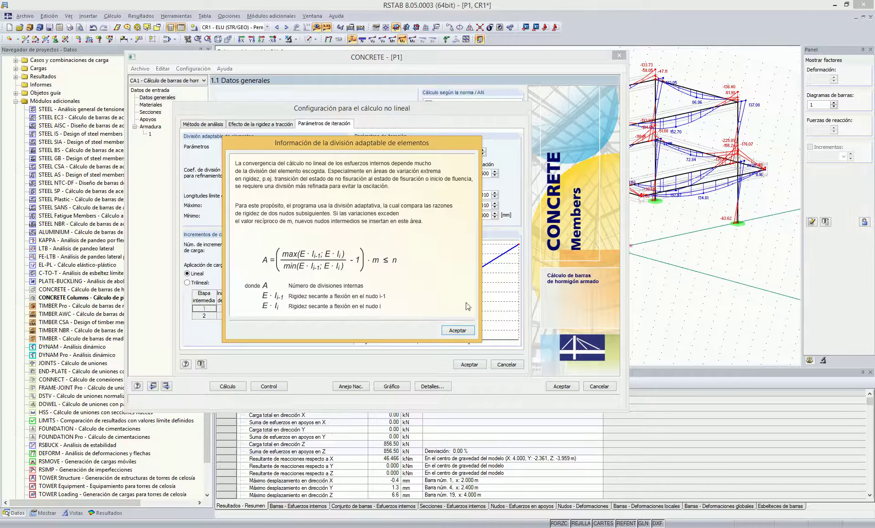
click(465, 333)
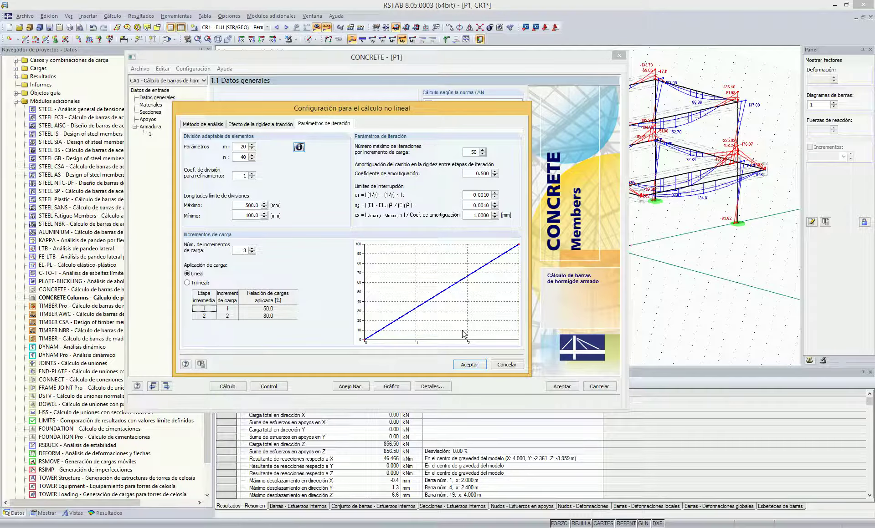
click(195, 128)
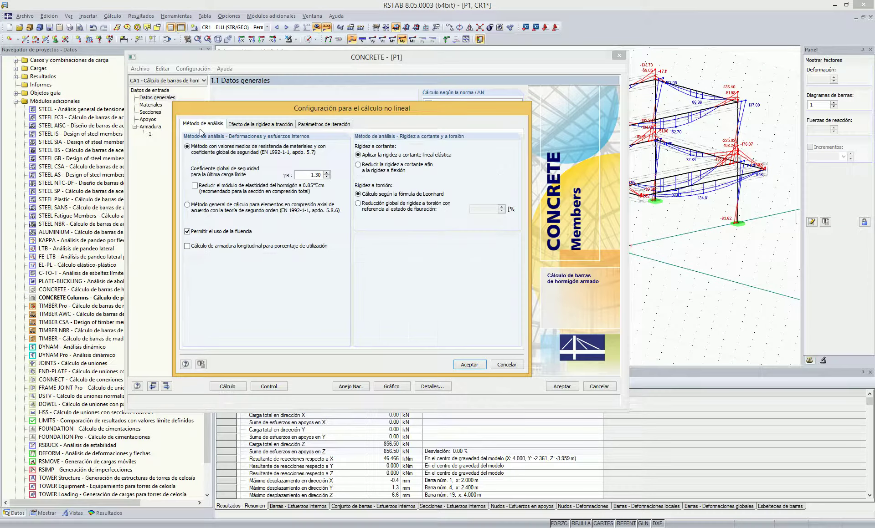
click(470, 365)
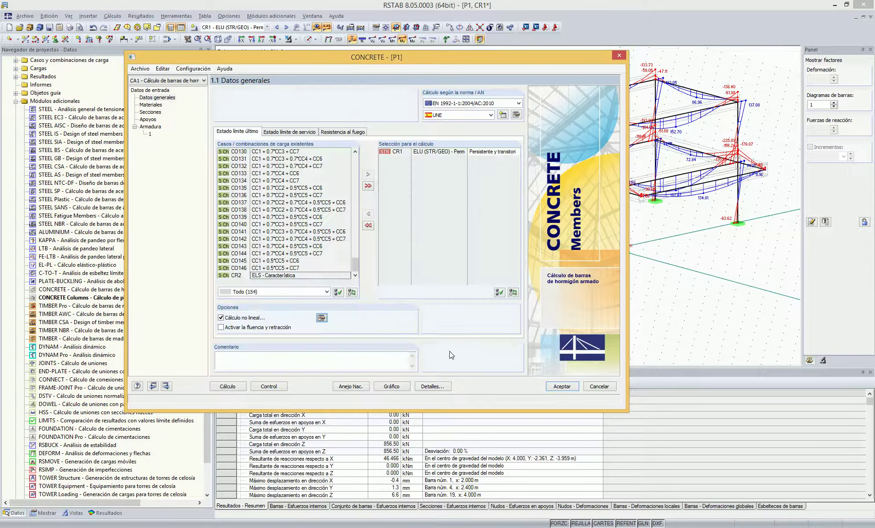
- Disable nonlinear calculation for the ultimate limit state, and review the material and cross-section data
click(221, 318)
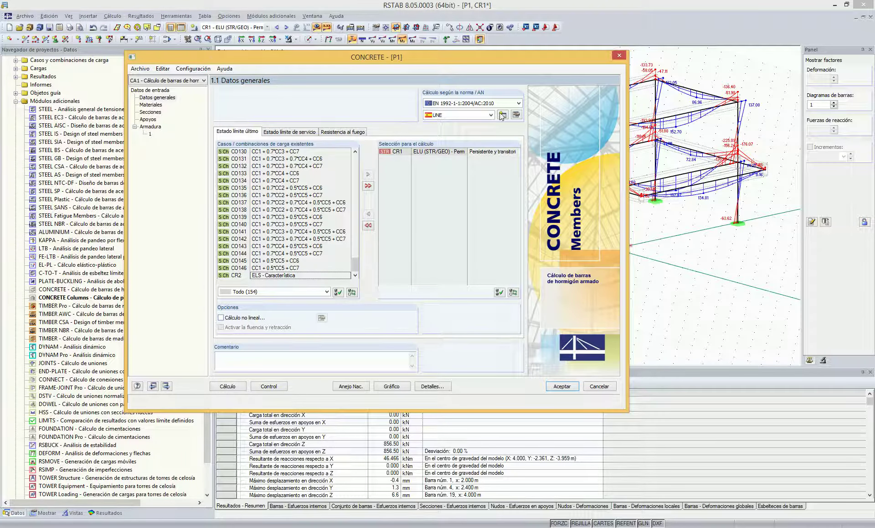
click(145, 105)
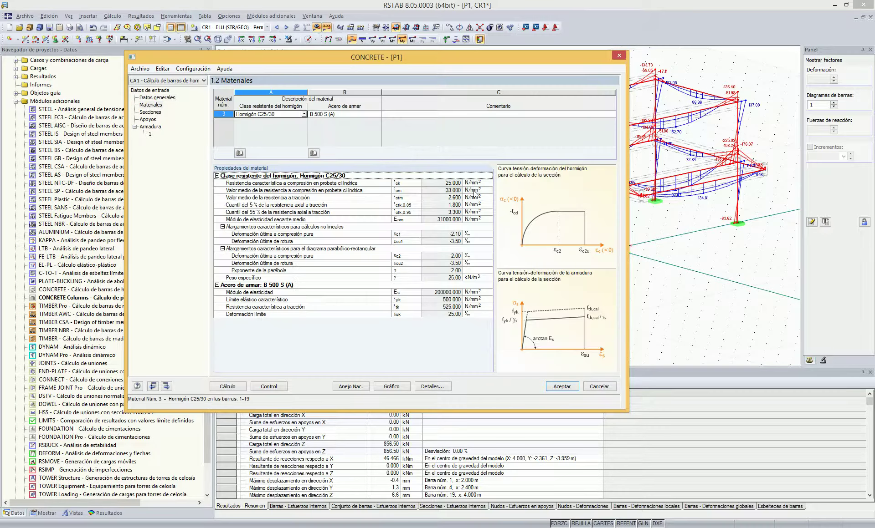
click(149, 112)
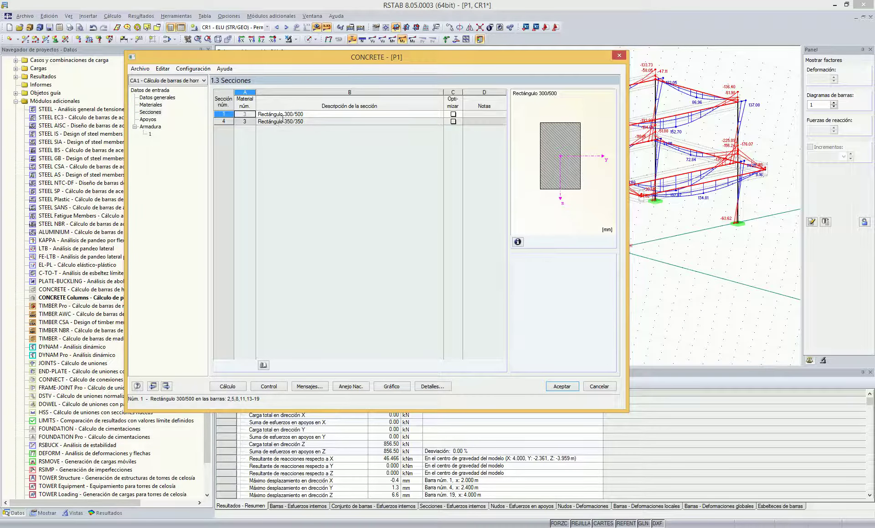
- Try optimizing the height h of section Rectángulo 300/500 between 400 and 600 mm, and switch the optimization off again
click(455, 114)
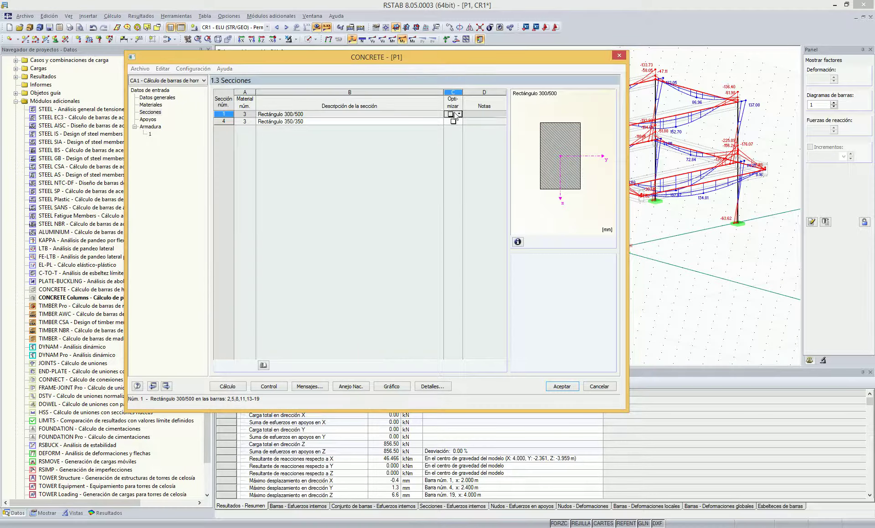
click(458, 114)
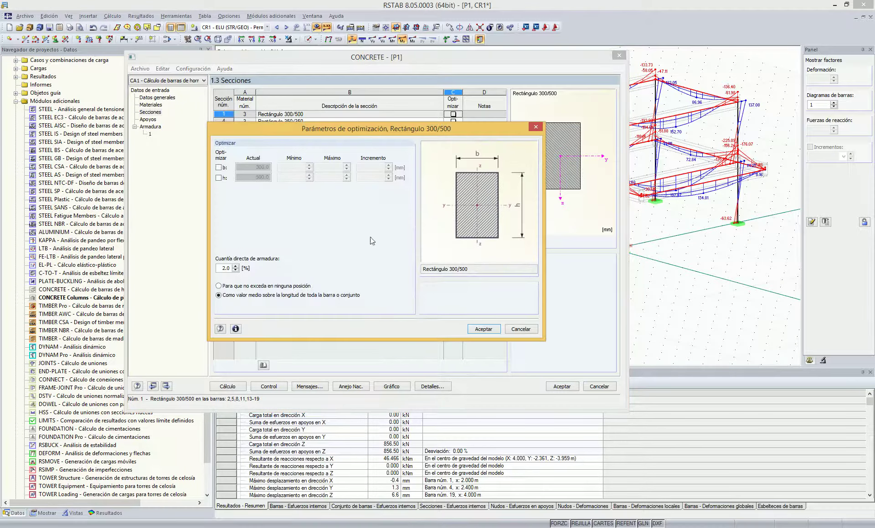
click(219, 178)
click(309, 175)
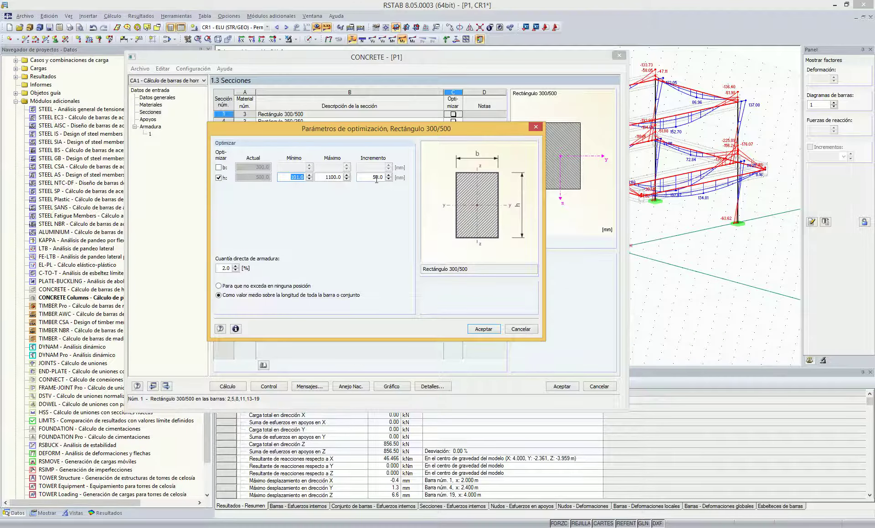
text(400)
key(Tab)
text(600)
key(Tab)
click(219, 178)
click(485, 329)
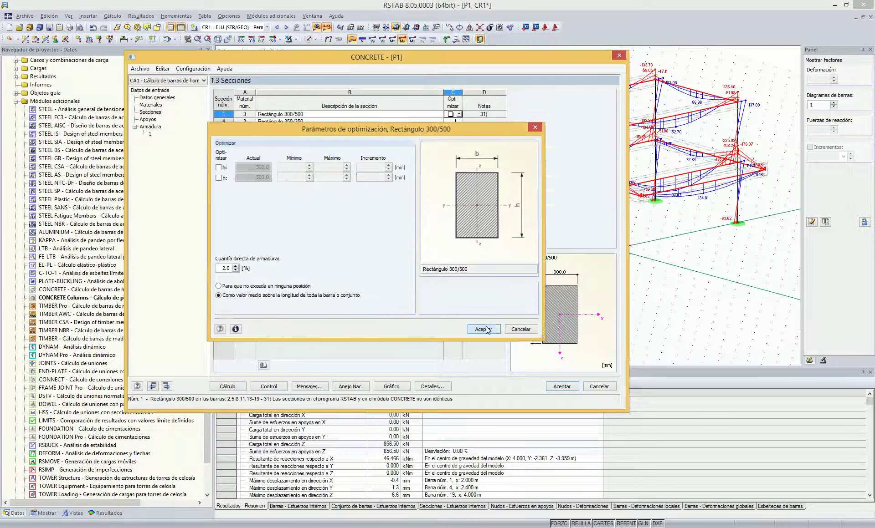
- Restrict the reinforcement group to sets of members 1 and 3, with no individual members assigned
click(149, 119)
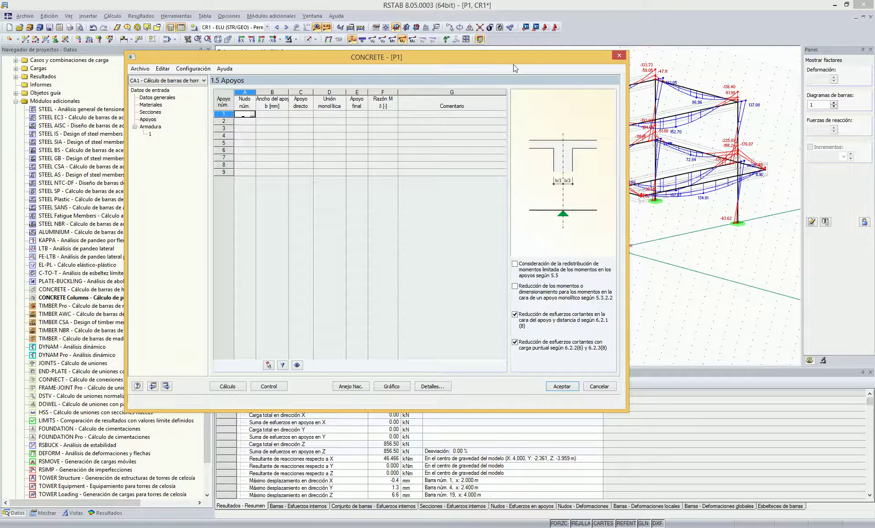
drag(513, 64, 440, 162)
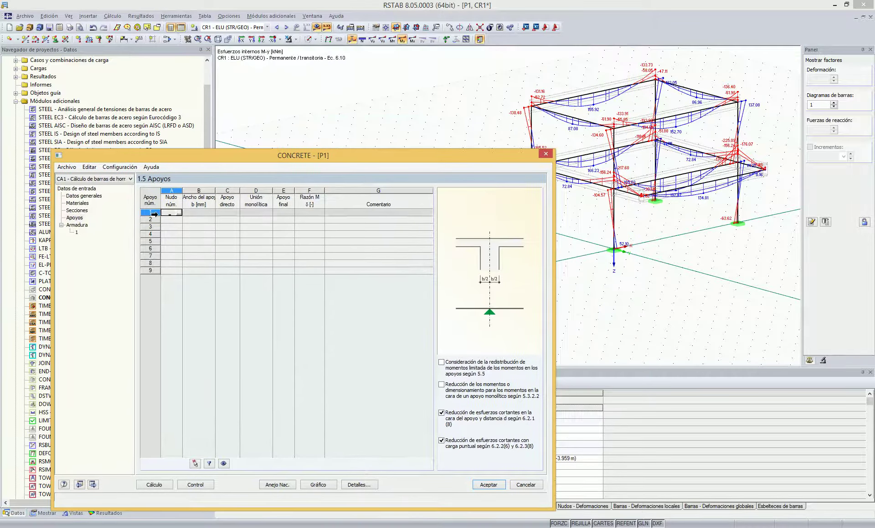
click(78, 225)
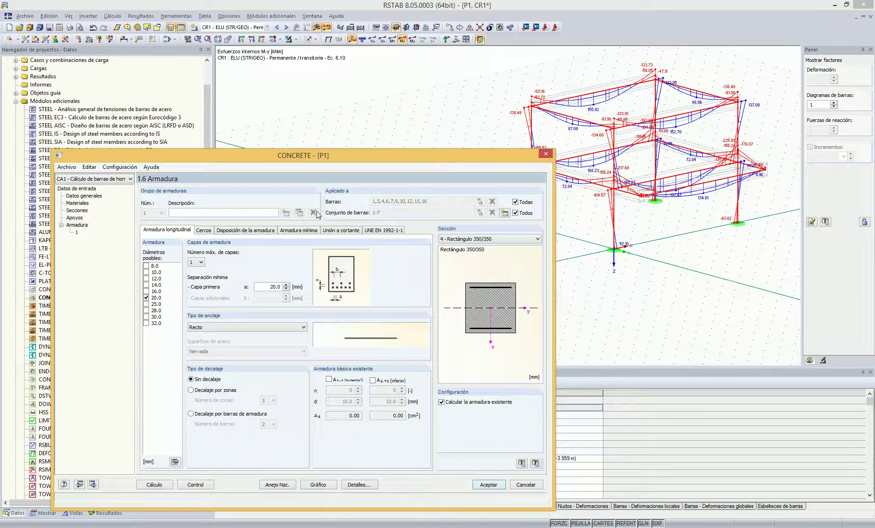
click(515, 202)
click(515, 213)
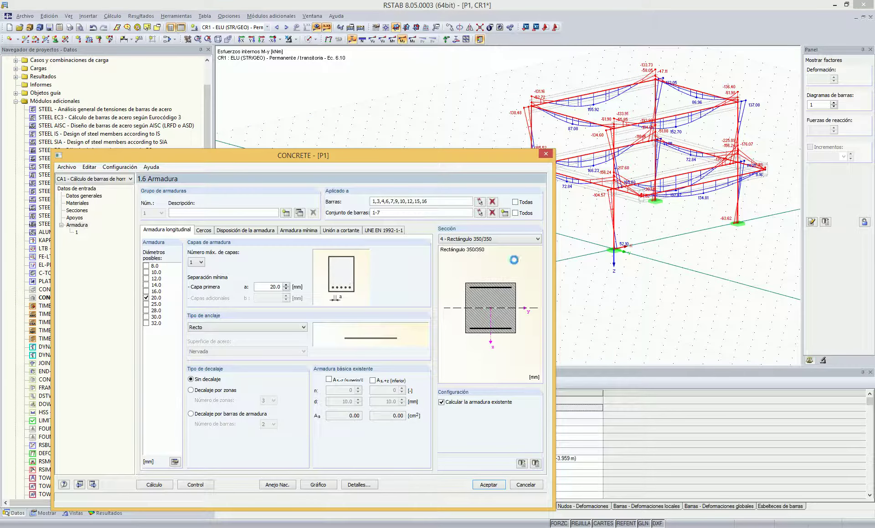
click(493, 213)
click(492, 202)
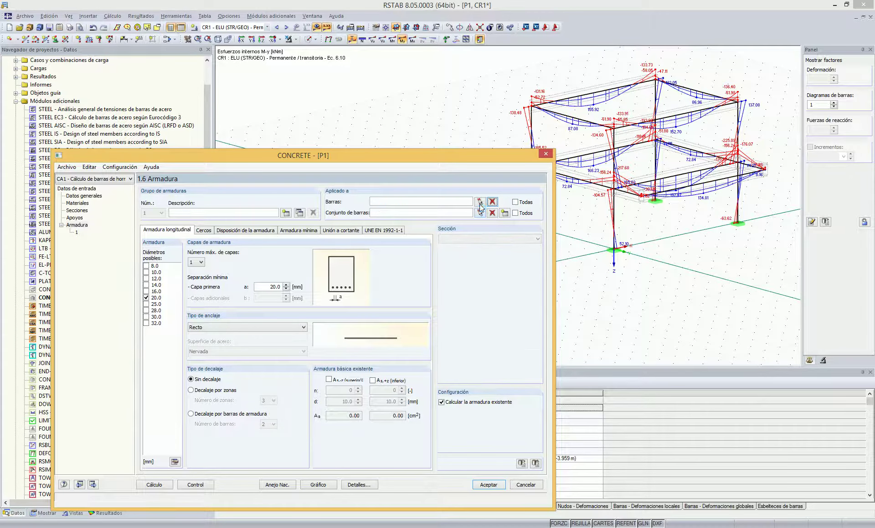
click(479, 213)
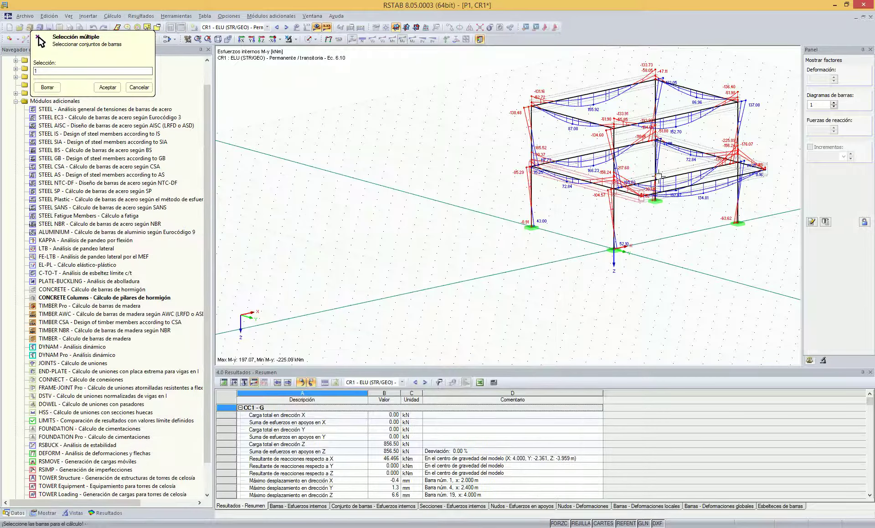
click(658, 173)
click(108, 87)
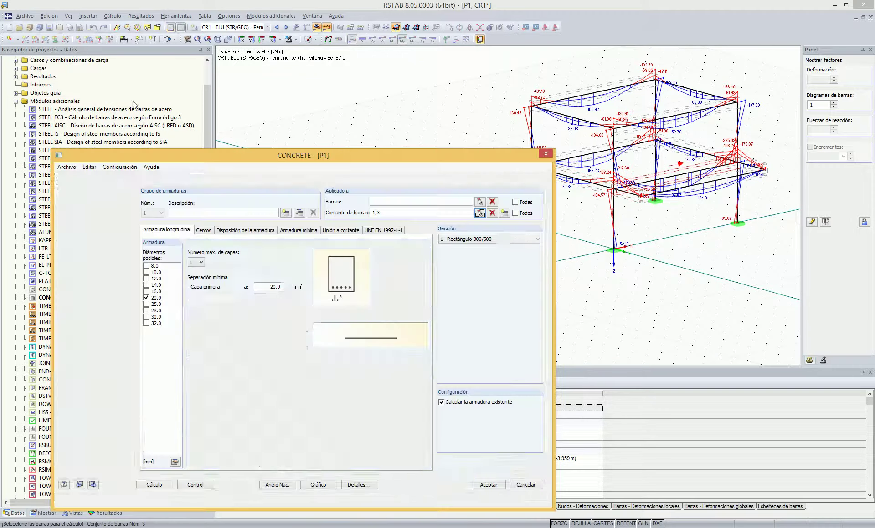
- Define supports for the beam design at nodes 2, 3, 8 and 14, picked in the model
click(78, 218)
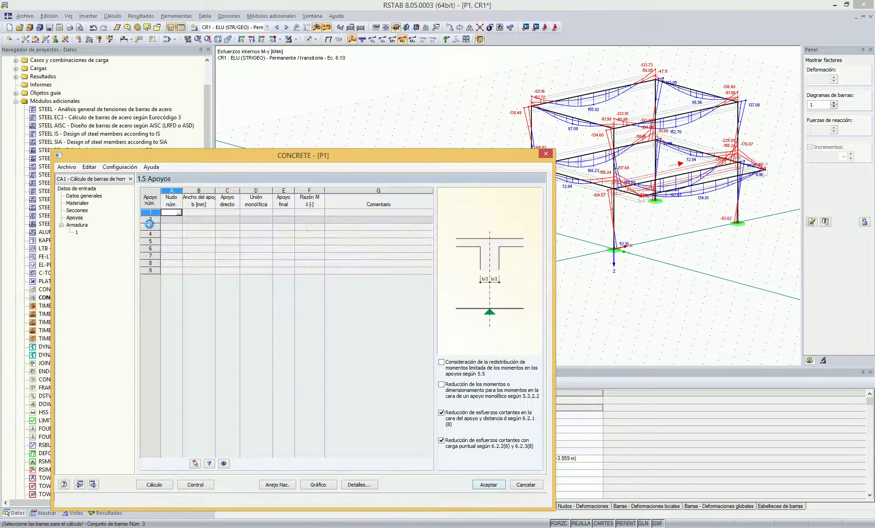
click(179, 210)
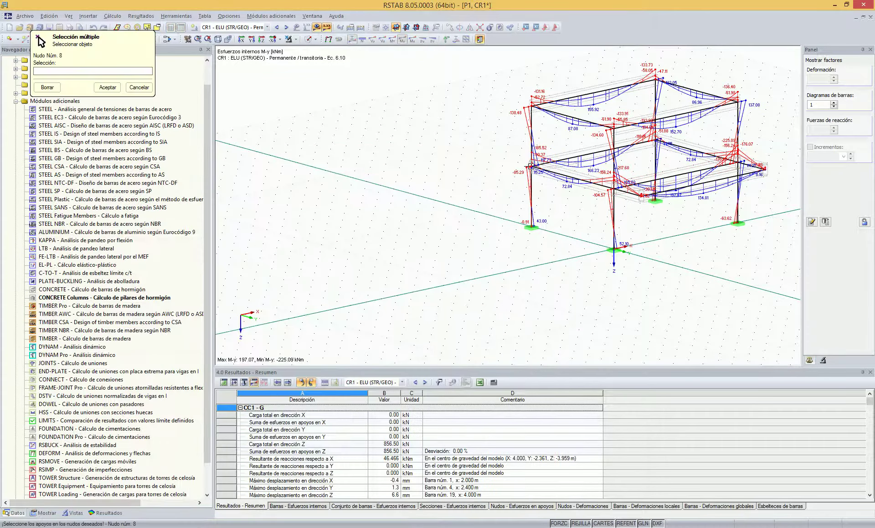
click(615, 190)
click(642, 196)
click(107, 87)
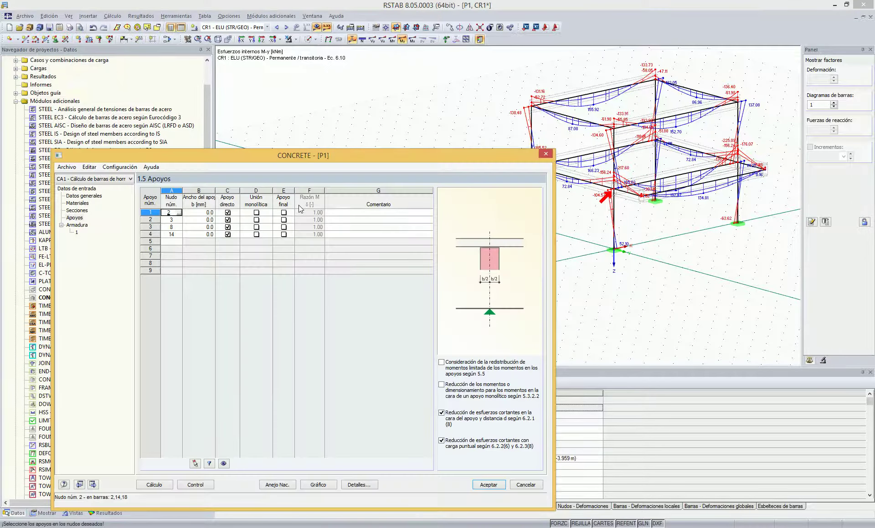
- Make the connections of all four supports monolithic, and enable limited moment redistribution at the supports according to 5.5
click(256, 213)
click(256, 220)
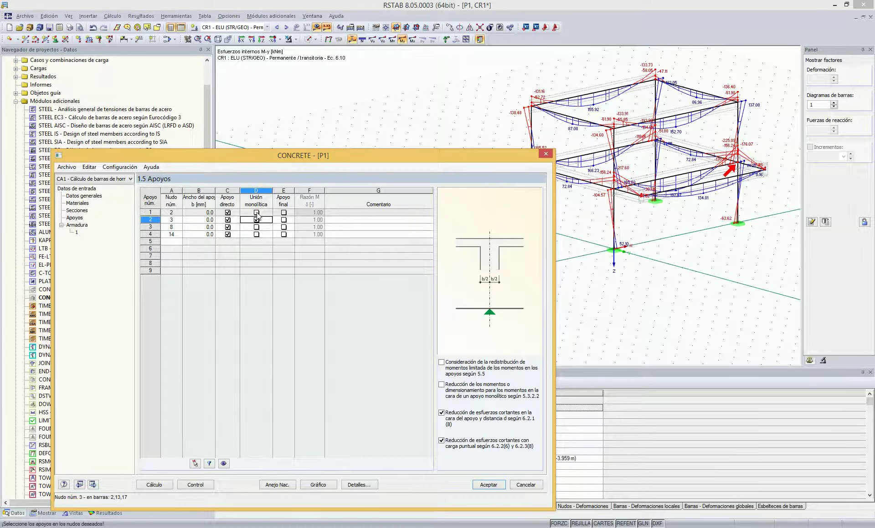
click(256, 227)
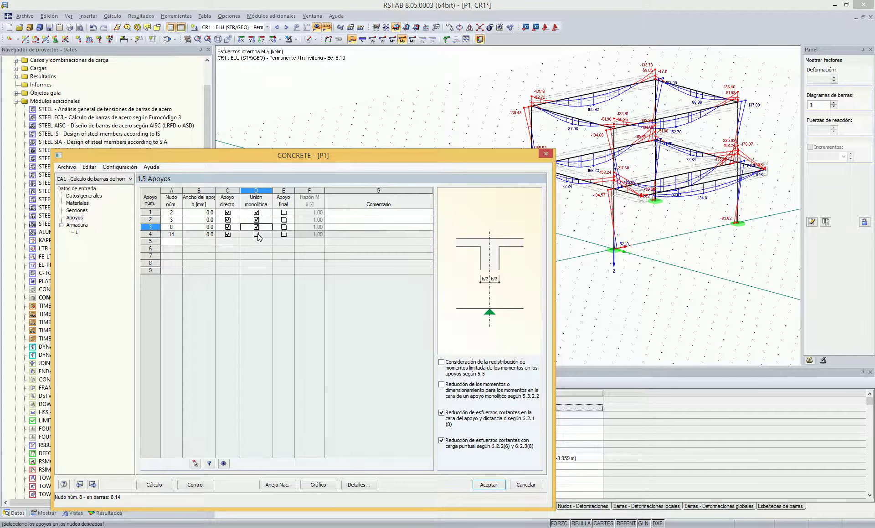
click(256, 234)
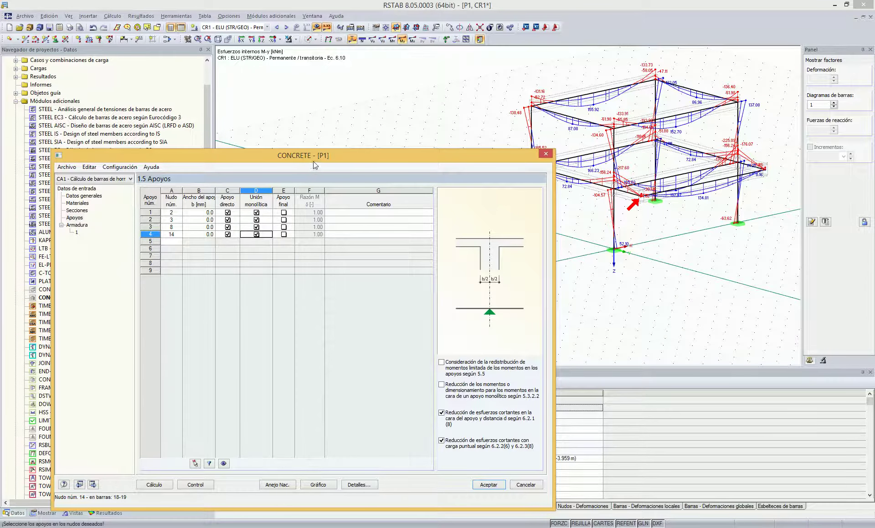
drag(312, 161, 308, 163)
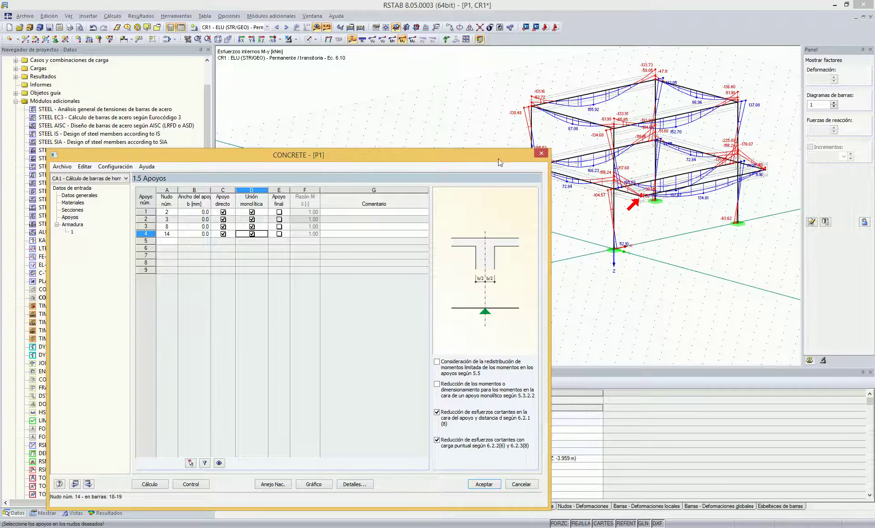
drag(500, 155, 484, 162)
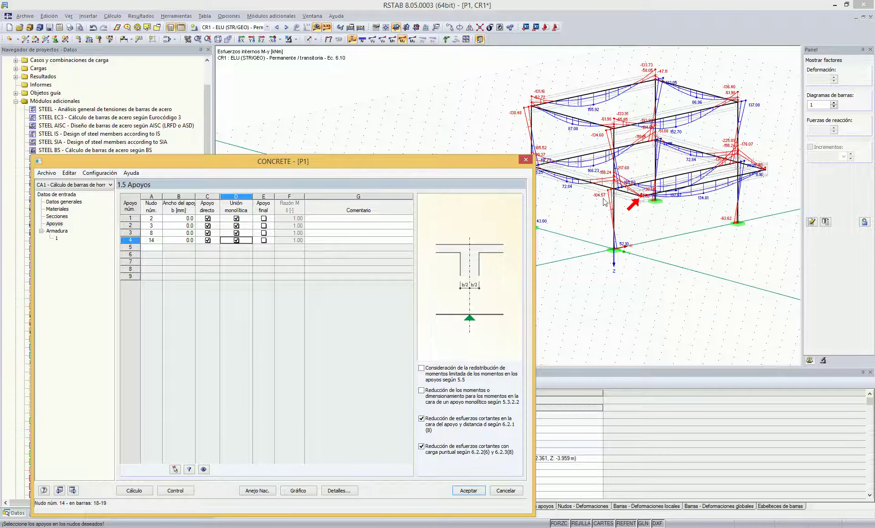
click(424, 370)
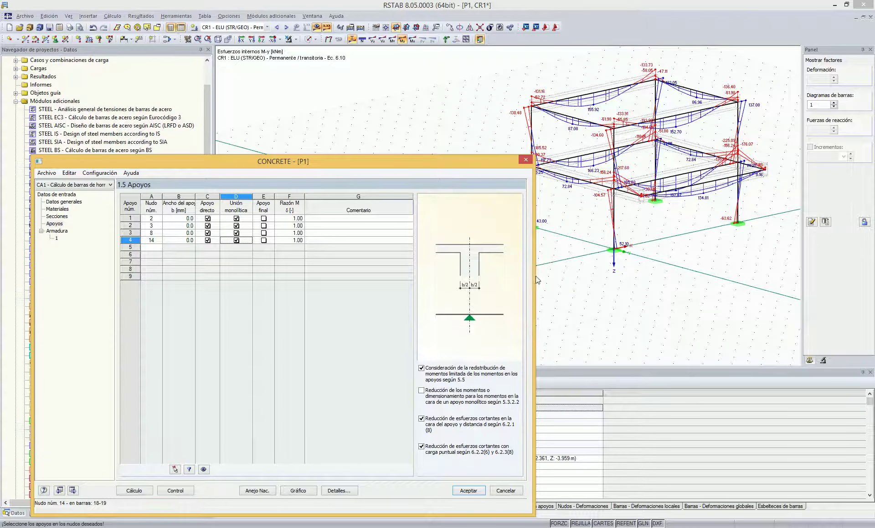
- Set the support width b to 350 mm for all four supports at nodes 2, 3, 8 and 14
click(184, 220)
text(300)
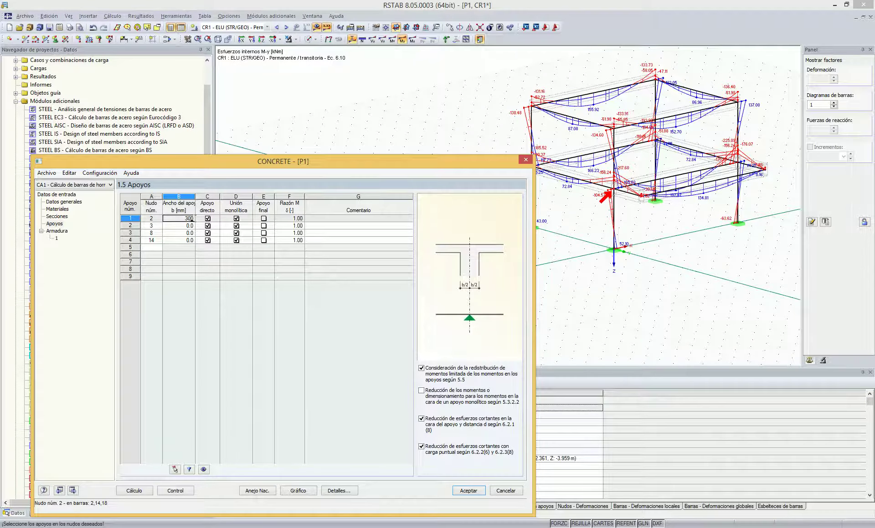
key(Return)
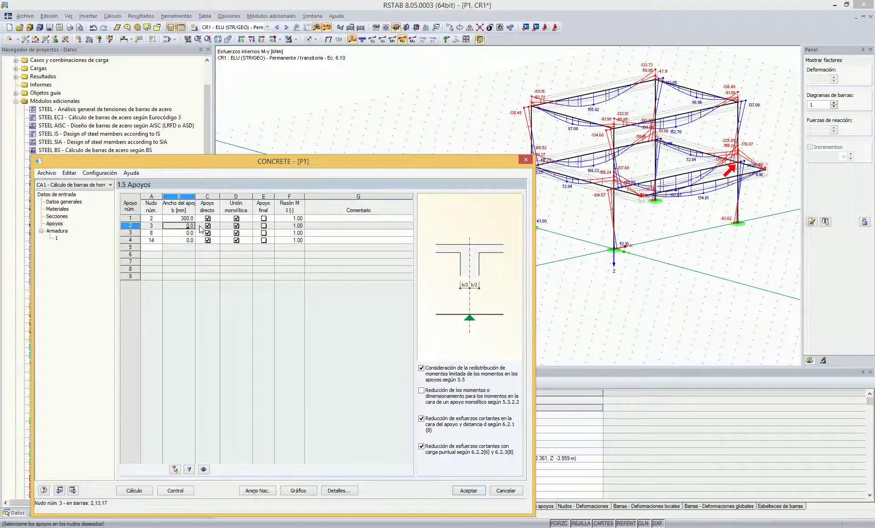
click(182, 218)
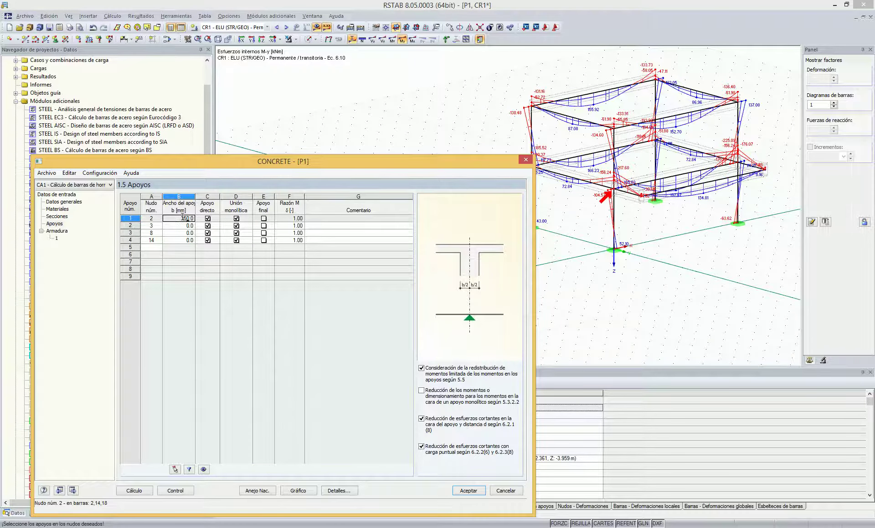
key(Return)
text(350)
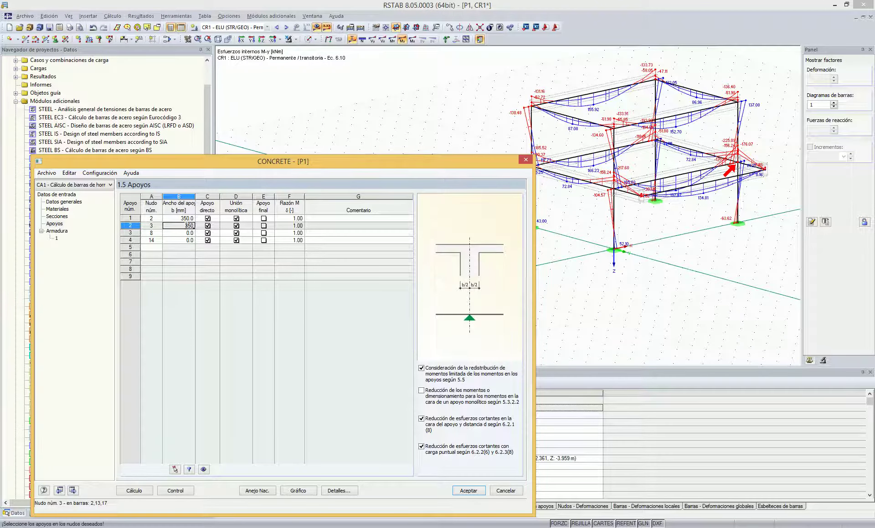
key(Return)
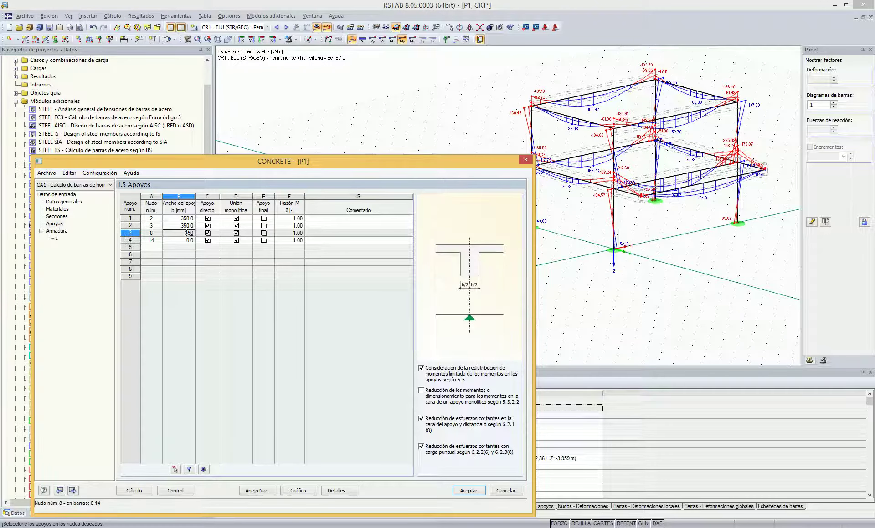
key(Return)
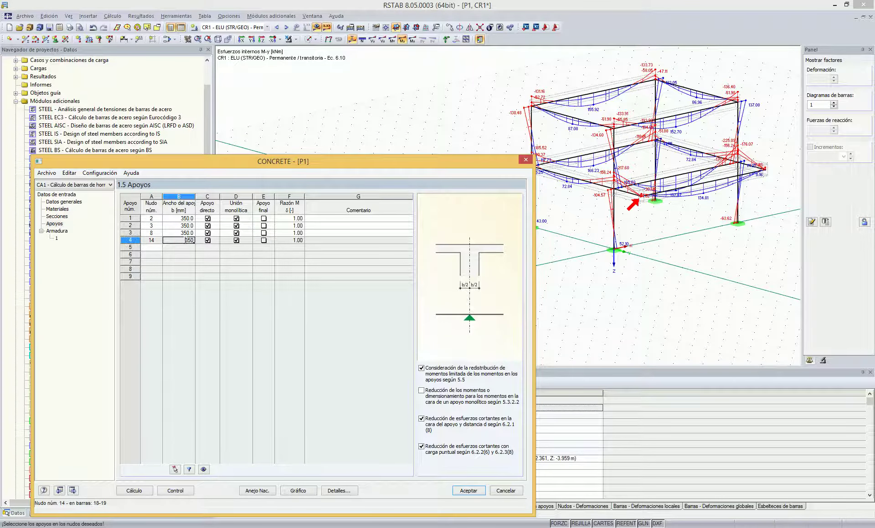
click(175, 234)
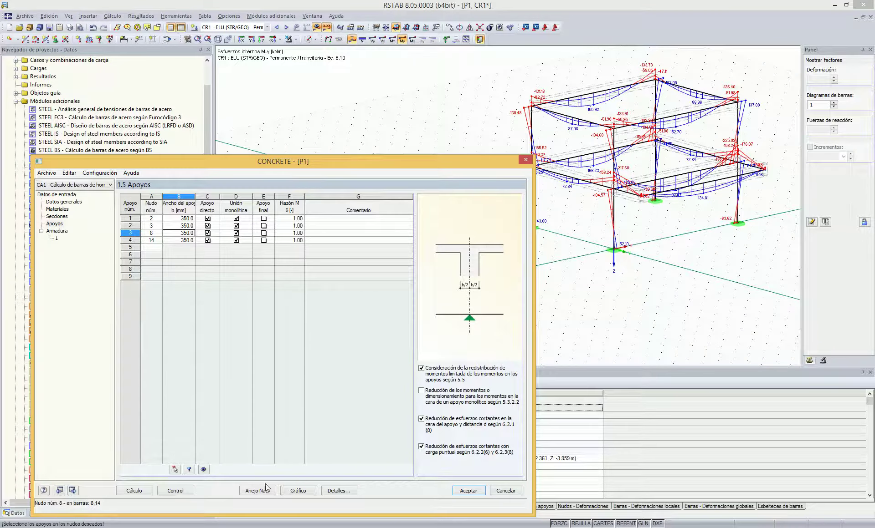
- Restrict the longitudinal reinforcement to 16 mm bars and curtail it by zones, using 2 zones
click(58, 234)
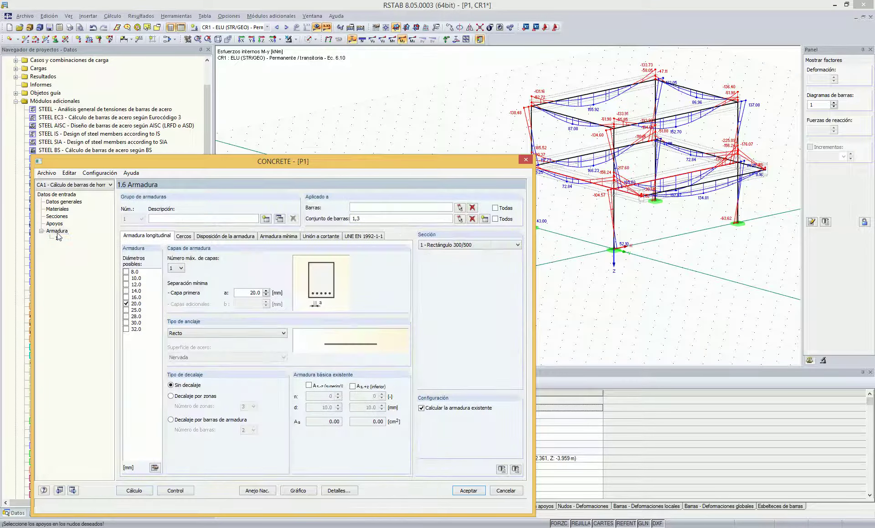
drag(340, 165, 340, 144)
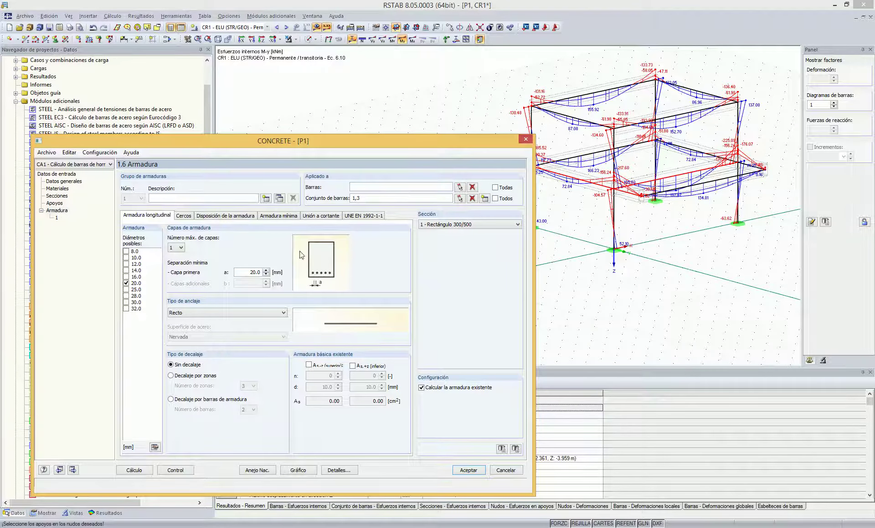
click(126, 283)
click(126, 276)
click(178, 376)
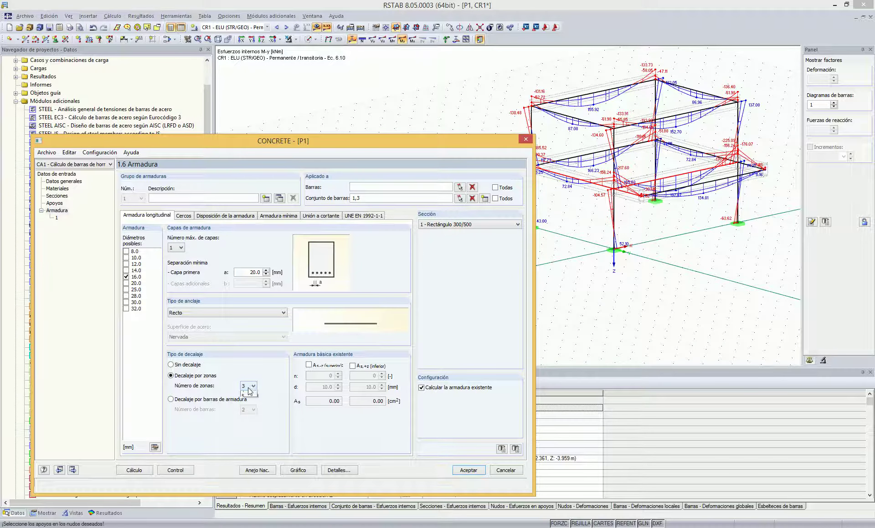
click(250, 386)
click(243, 401)
drag(314, 143, 304, 137)
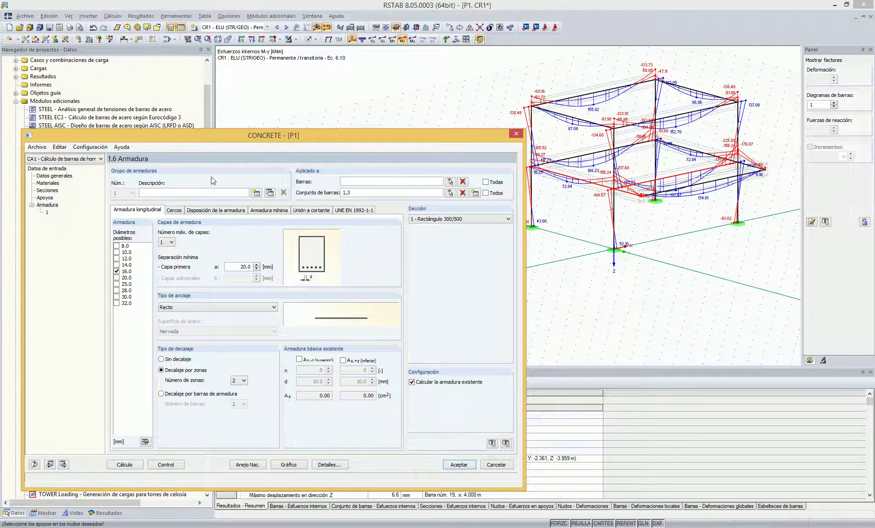
- Give the stirrups a defined spacing based on the predefined list 50 - 300 mm in 25 mm increments
click(172, 211)
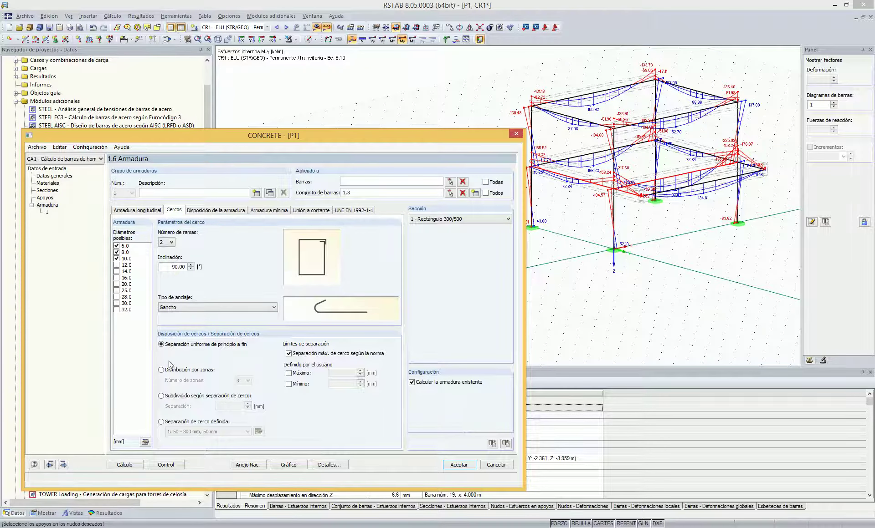
click(161, 422)
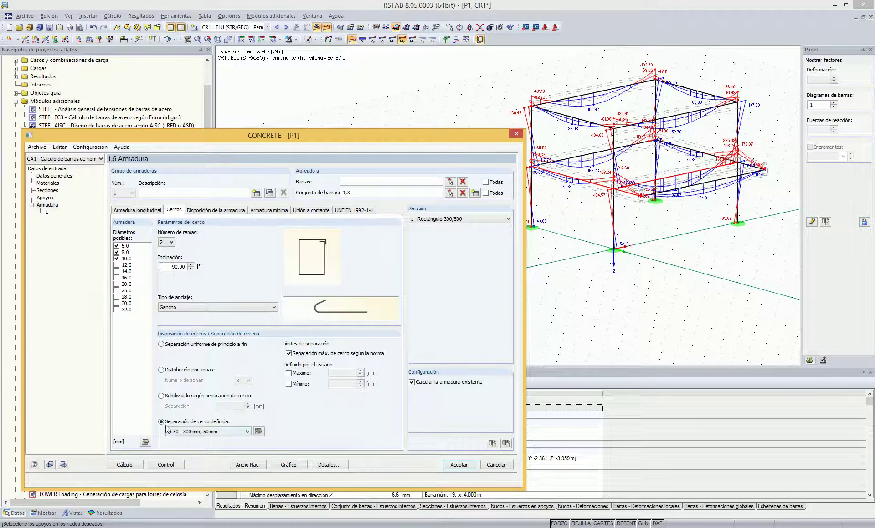
click(258, 432)
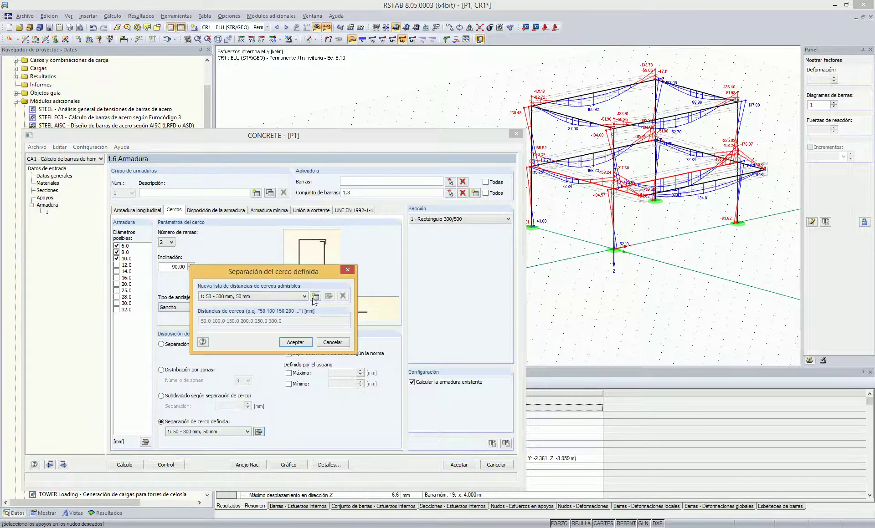
click(305, 297)
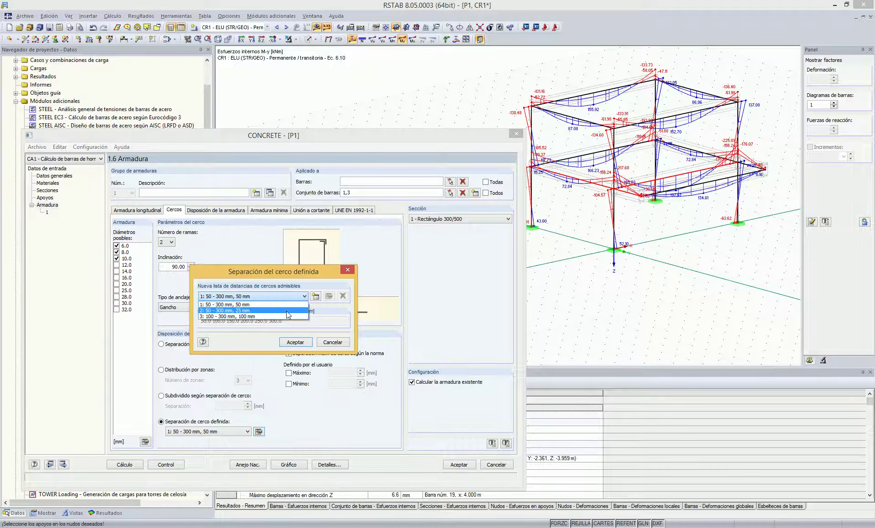
click(246, 312)
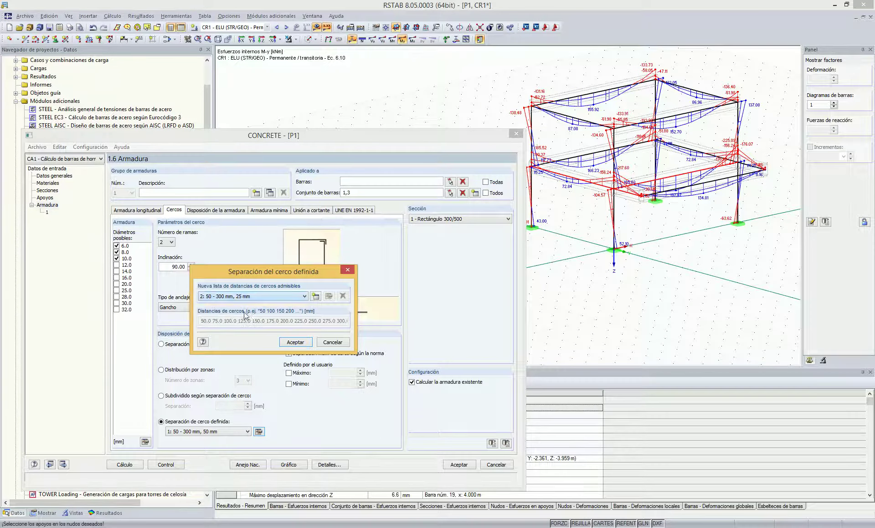
click(295, 343)
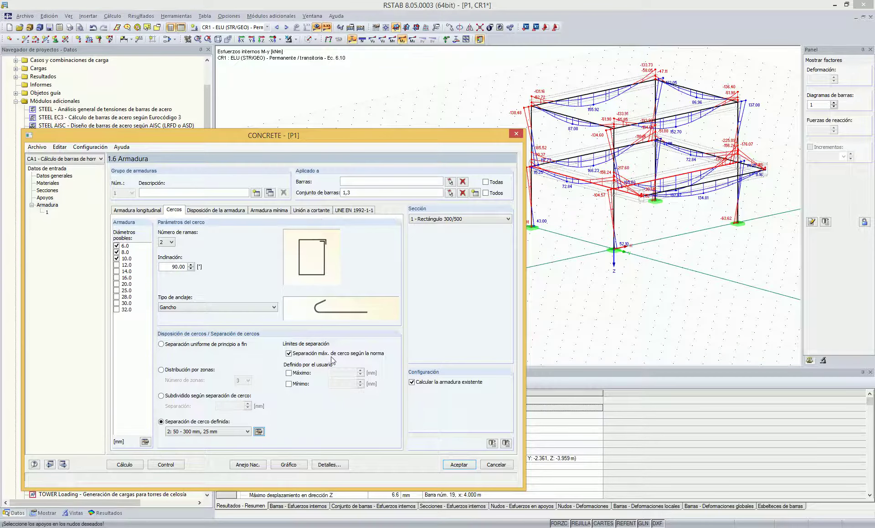
- Apply the minimum concrete cover according to the standard, accepting the cover parameters of UNE EN 1992-1-1 as set
click(214, 211)
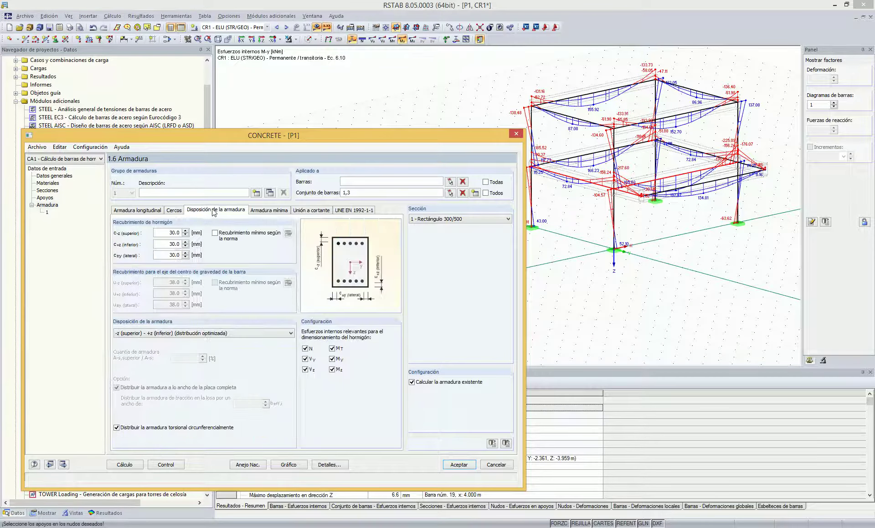
click(215, 233)
click(288, 234)
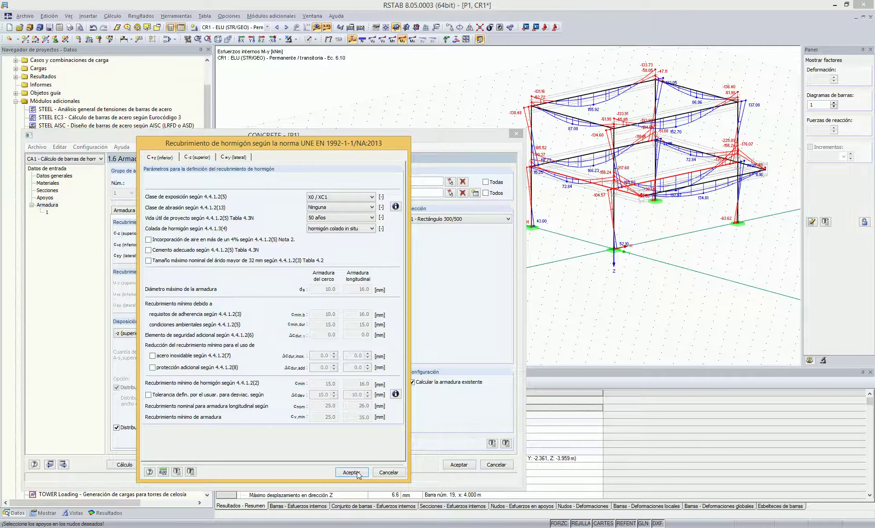
click(352, 473)
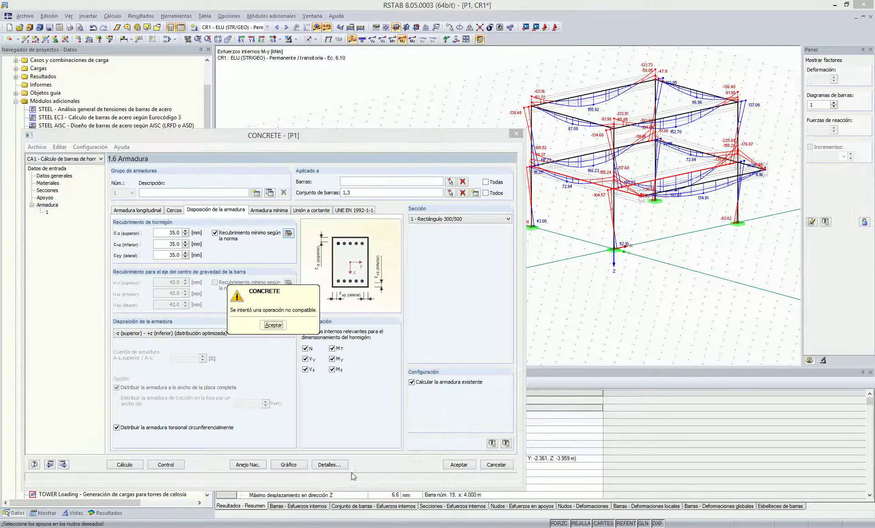
click(273, 325)
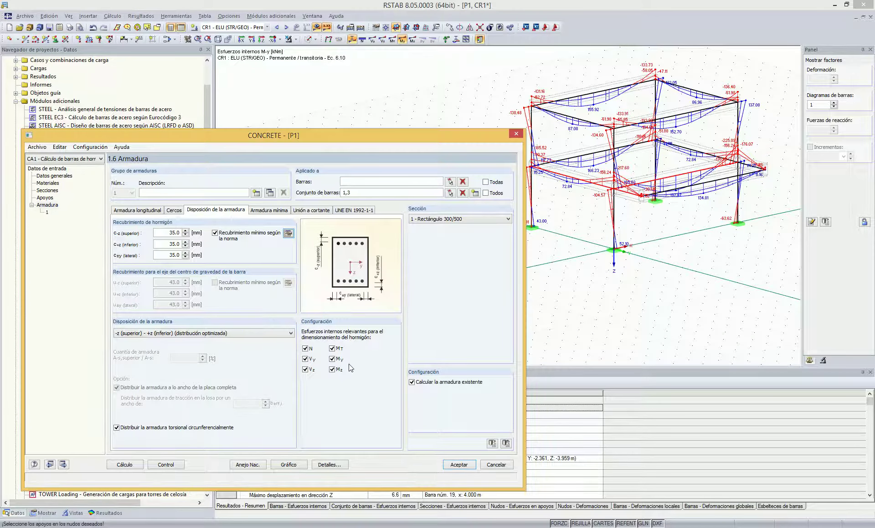
click(332, 349)
- Use the existing longitudinal reinforcement for the shear force design in the minimum reinforcement settings
click(260, 212)
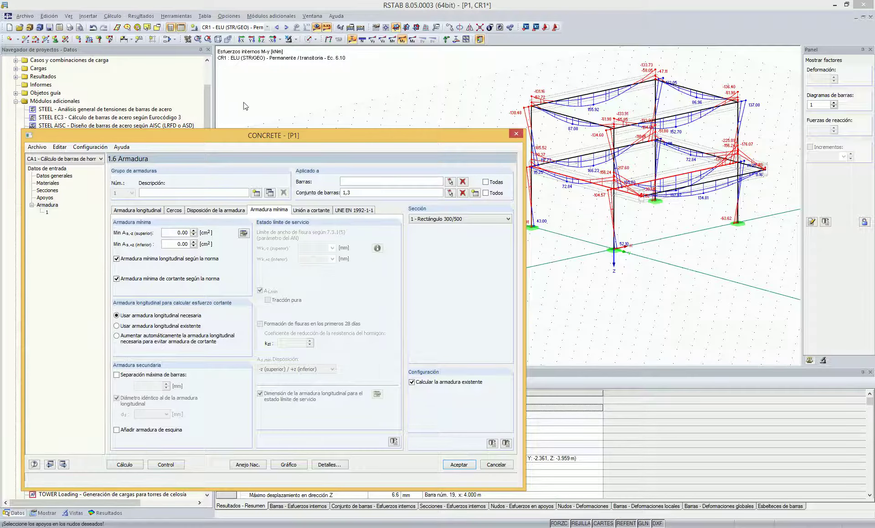
drag(248, 136, 251, 127)
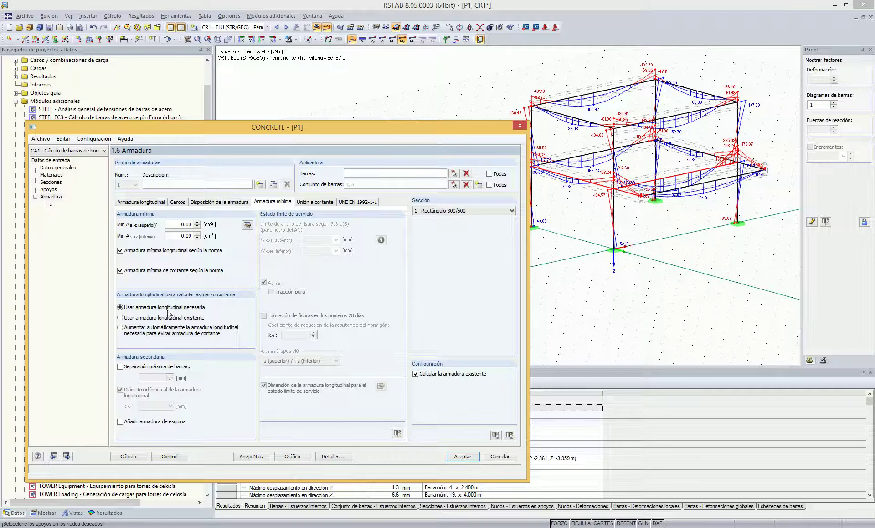
click(121, 319)
drag(209, 130, 212, 123)
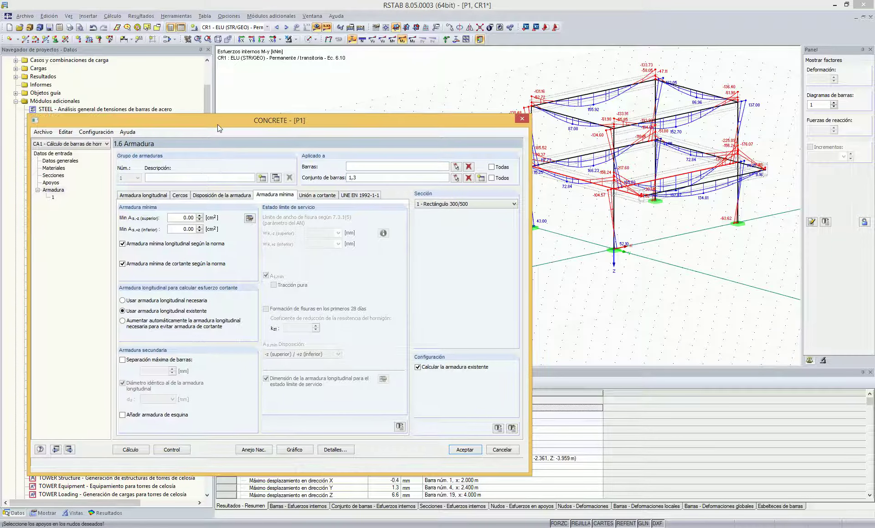
click(125, 194)
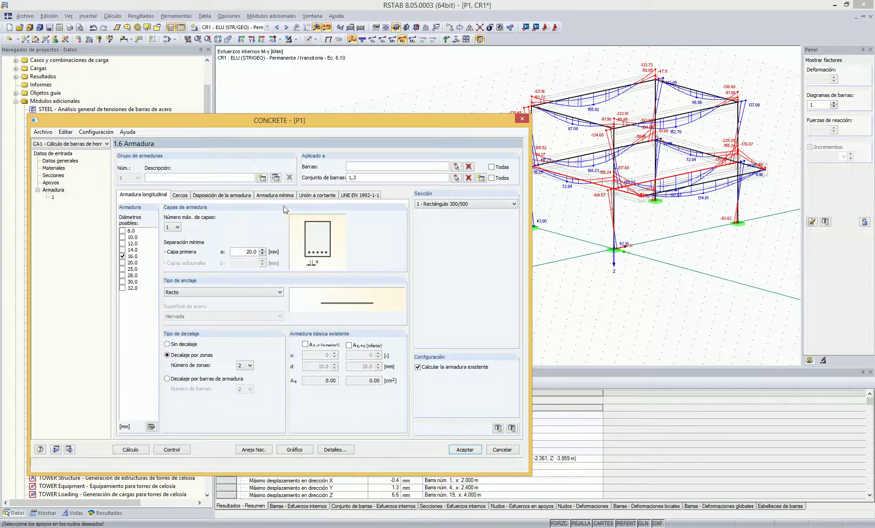
click(277, 196)
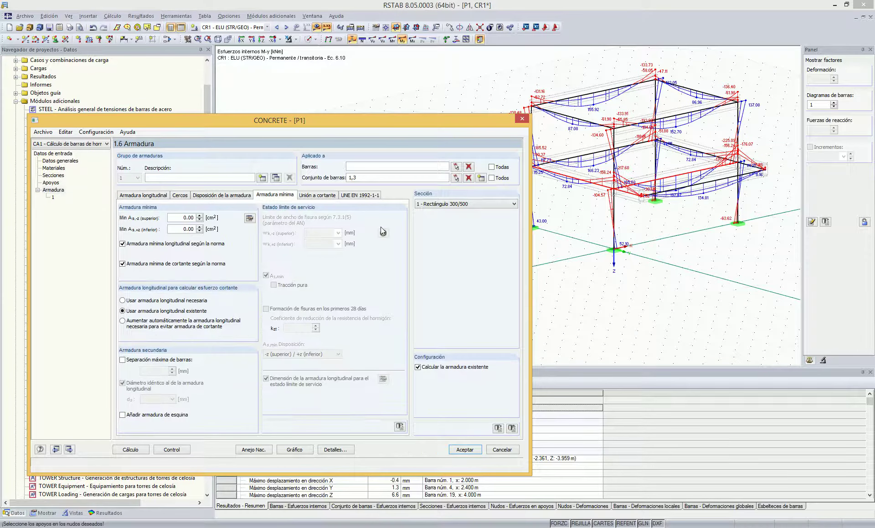
- Run the plausibility check on the reinforcement input data and calculate the beam design
click(317, 195)
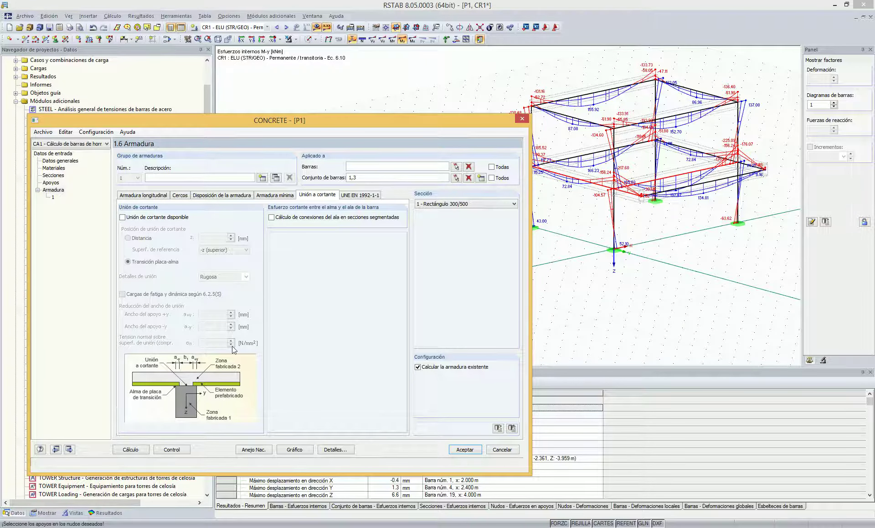
click(355, 197)
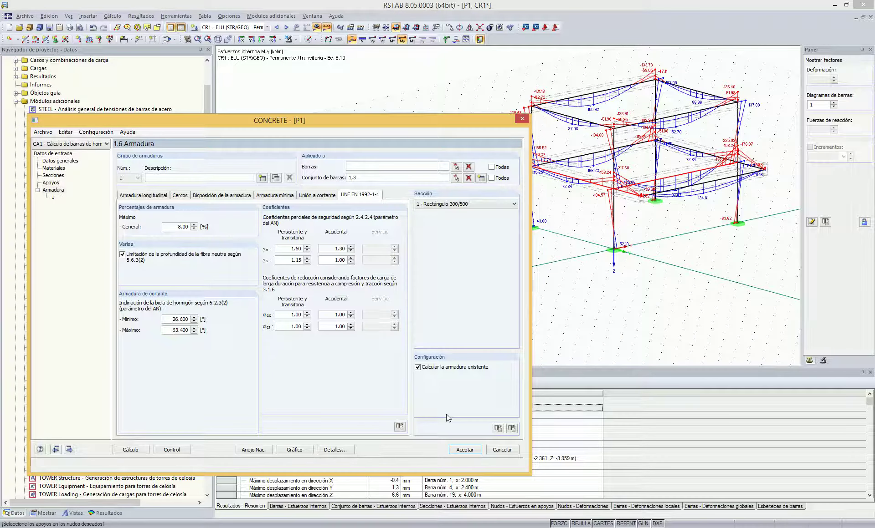
click(170, 450)
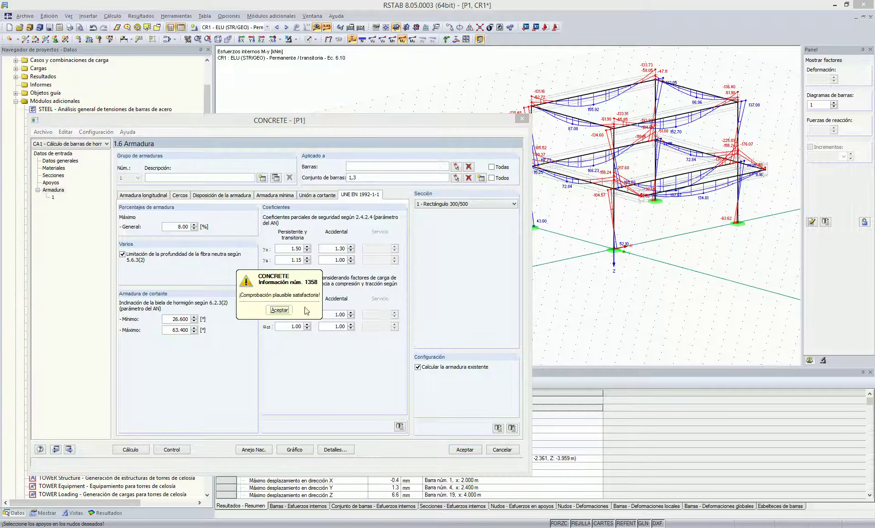
click(279, 310)
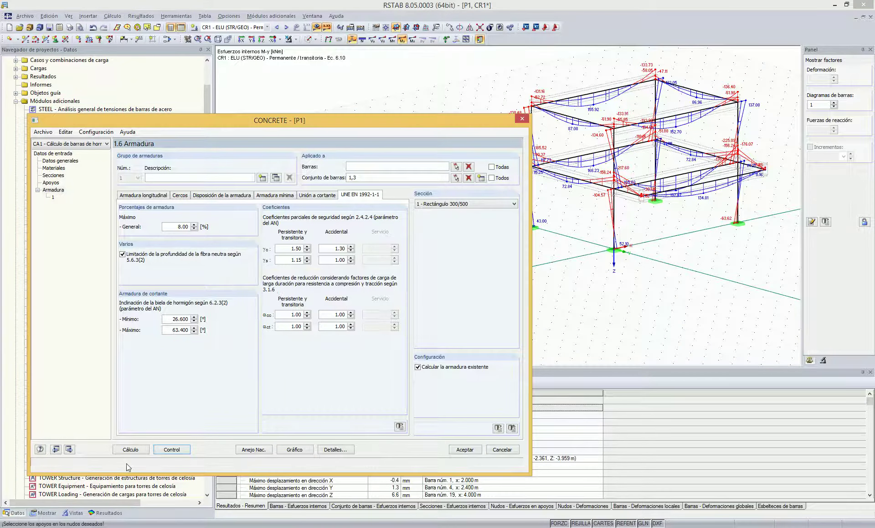
click(131, 450)
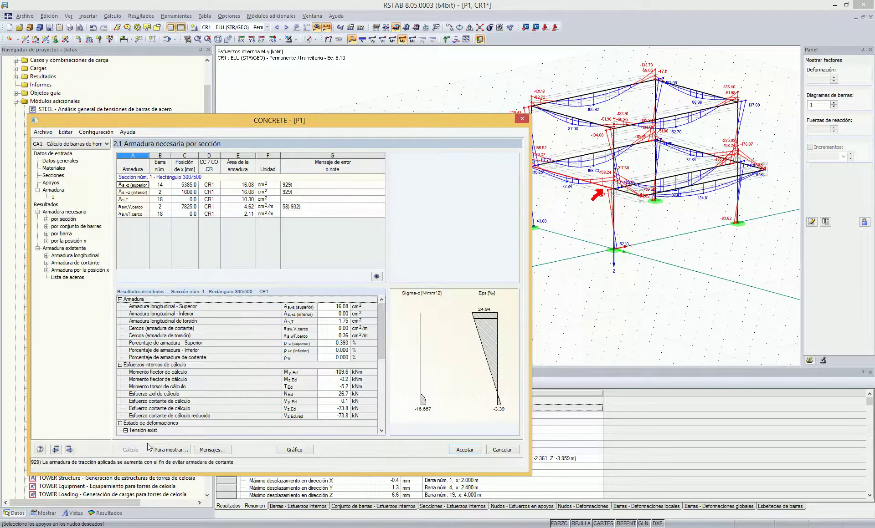
- Examine the existing longitudinal reinforcement of member set 1 in the results table and the 3D beam graphic
click(80, 255)
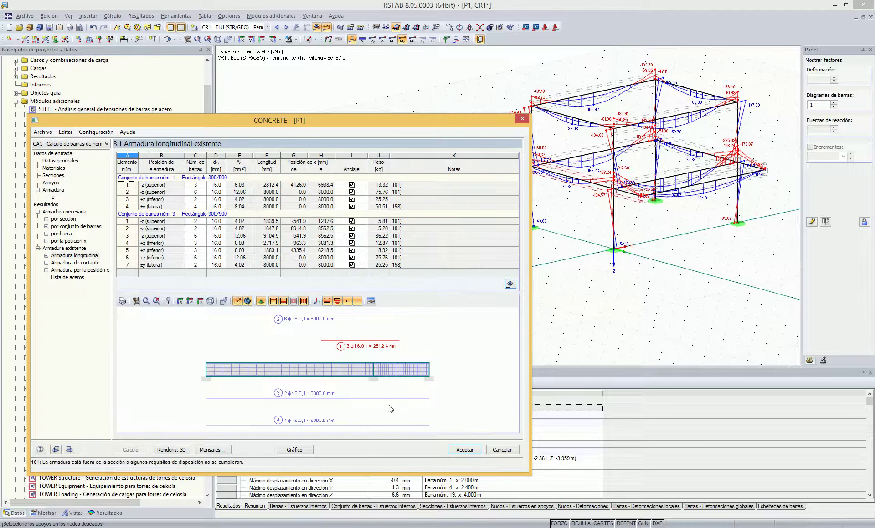
scroll(384, 389, down, 1)
ctrl+middle_drag(416, 376, 472, 382)
ctrl+middle_drag(353, 380, 403, 394)
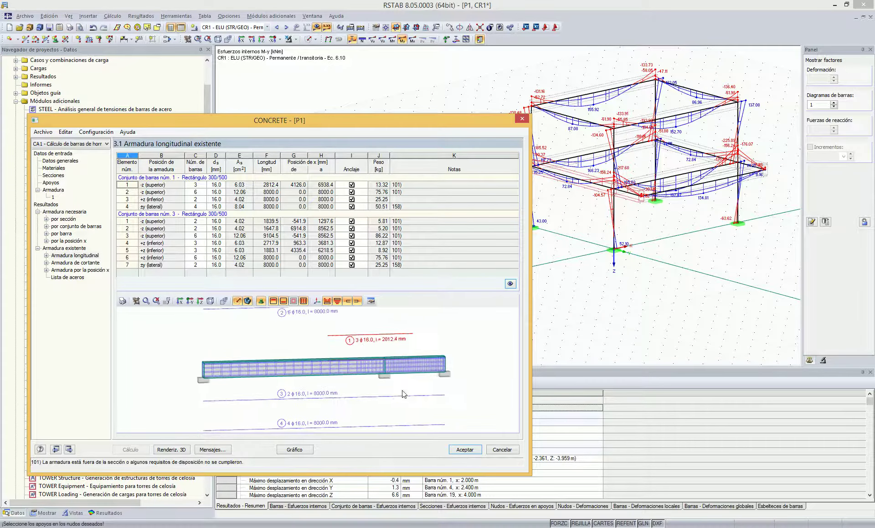
scroll(374, 357, down, 1)
ctrl+middle_drag(373, 360, 431, 373)
scroll(310, 404, up, 1)
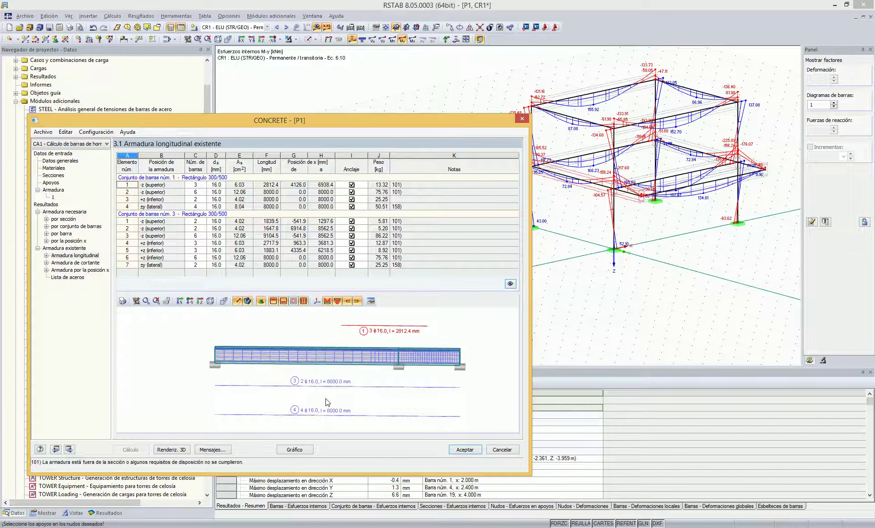
ctrl+middle_drag(326, 399, 358, 388)
middle_drag(358, 388, 319, 404)
ctrl+middle_drag(319, 403, 333, 393)
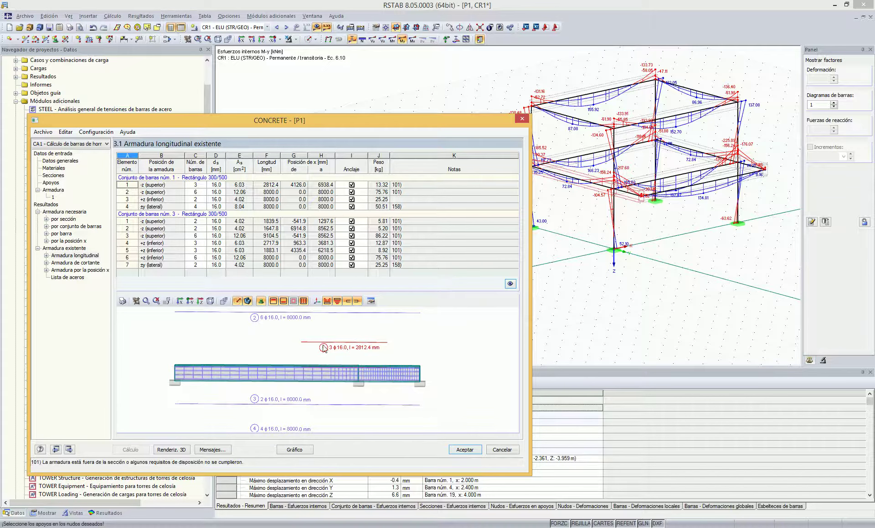
- Examine the individual longitudinal reinforcement positions of member set 1 in the results table and beam graphic
scroll(337, 376, down, 1)
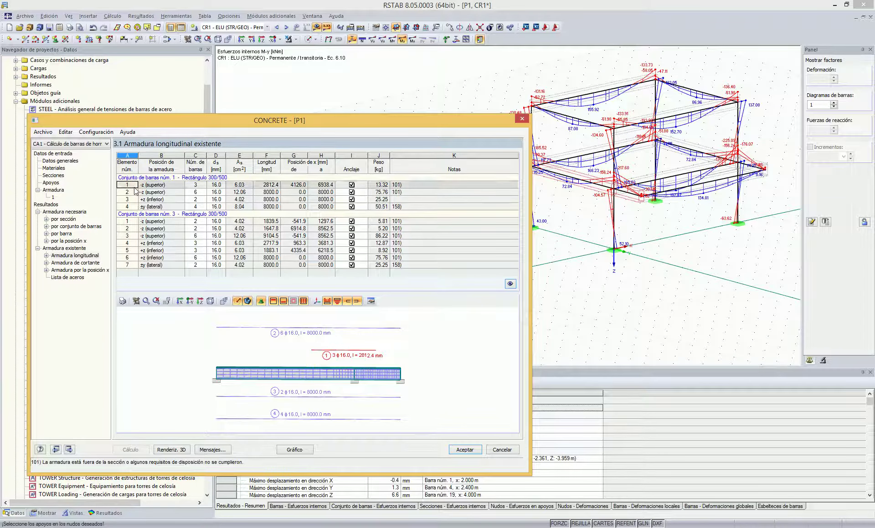
click(148, 199)
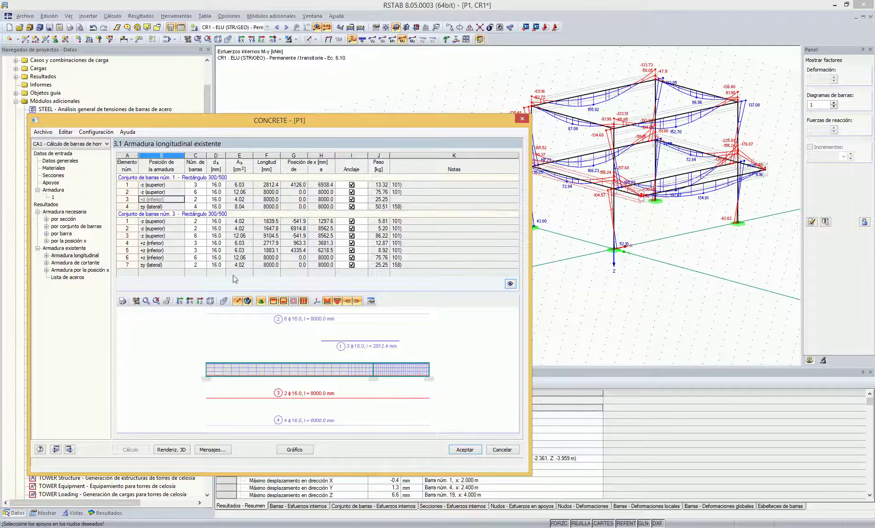
click(151, 185)
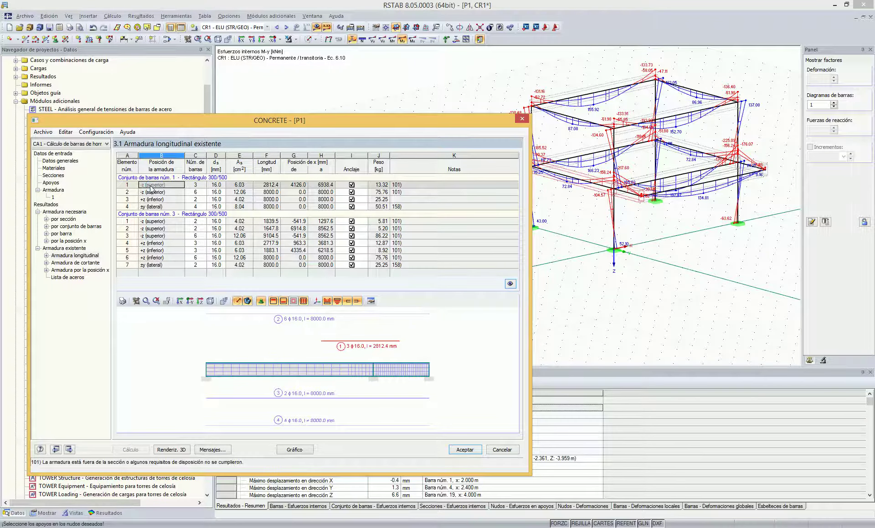
click(152, 194)
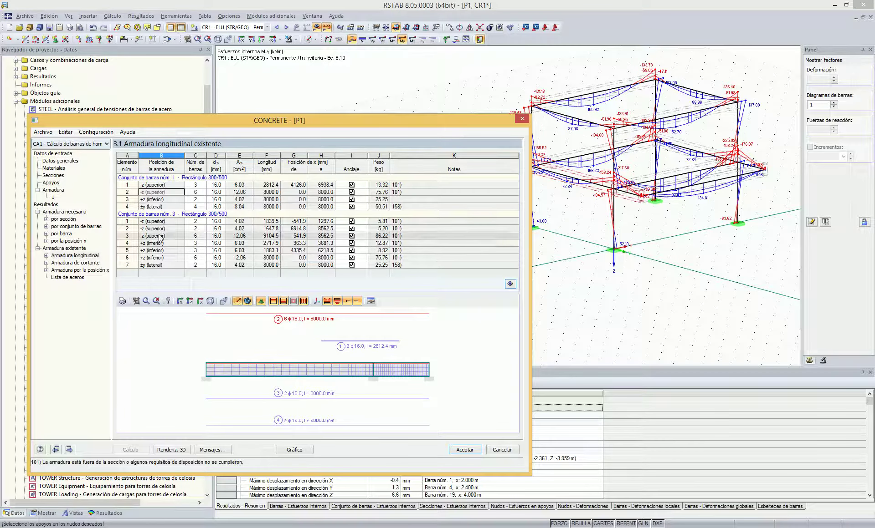
- Replace the 16 mm longitudinal bar diameter with 20 mm in the reinforcement input and recalculate the beam design
click(52, 190)
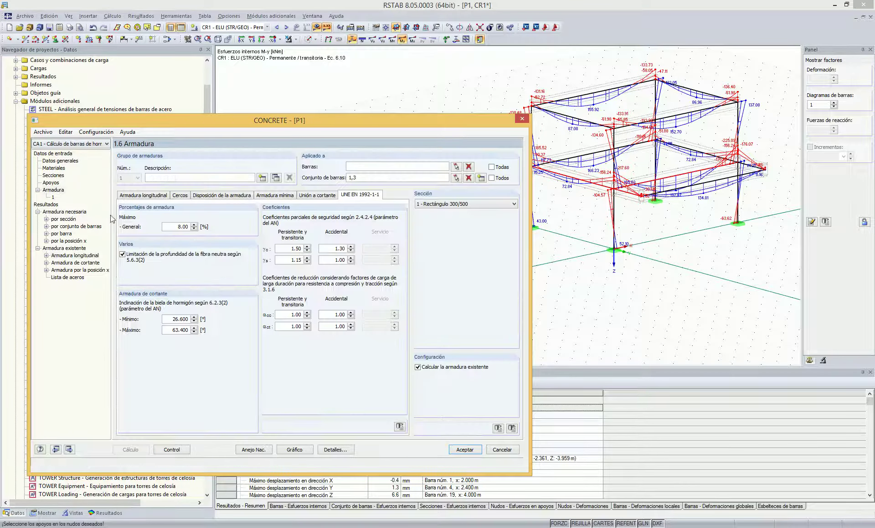
click(134, 196)
click(123, 263)
click(122, 256)
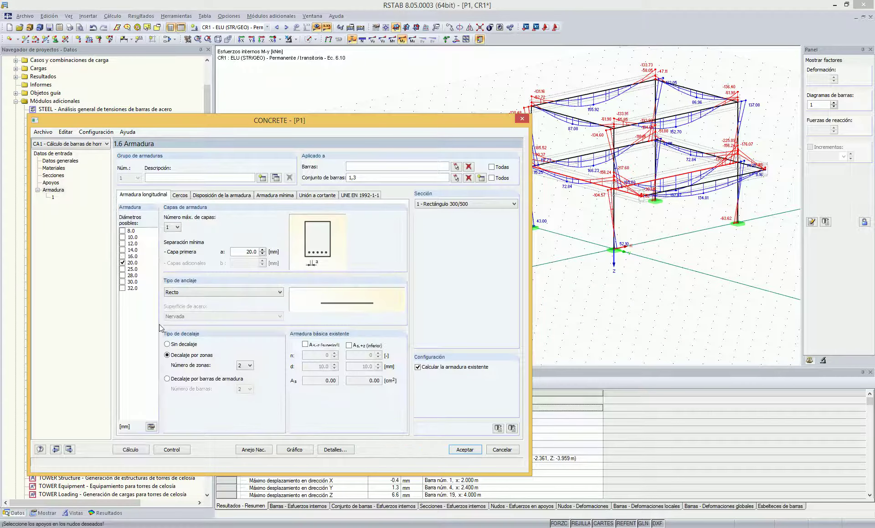
click(131, 450)
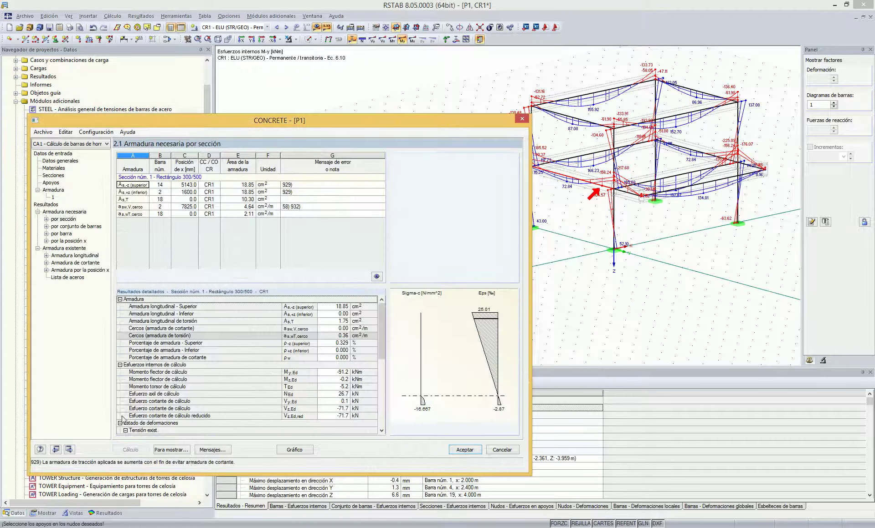
- Inspect the existing longitudinal reinforcement of member set 1 in the 3D rendering, from an oblique angle and from the side
click(69, 256)
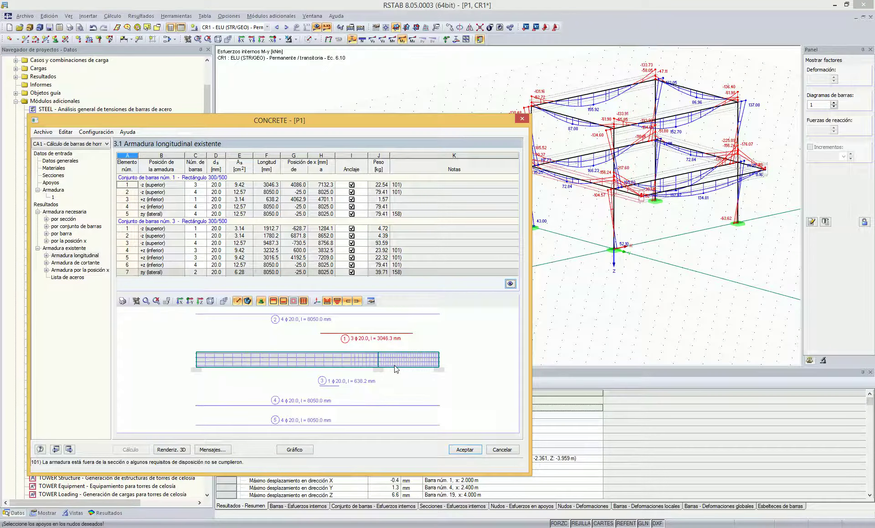
click(183, 453)
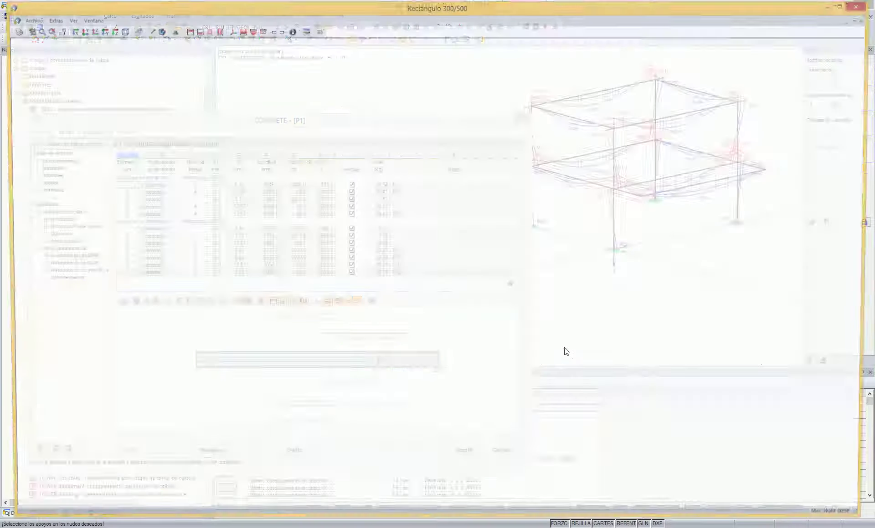
ctrl+middle_drag(580, 328, 483, 296)
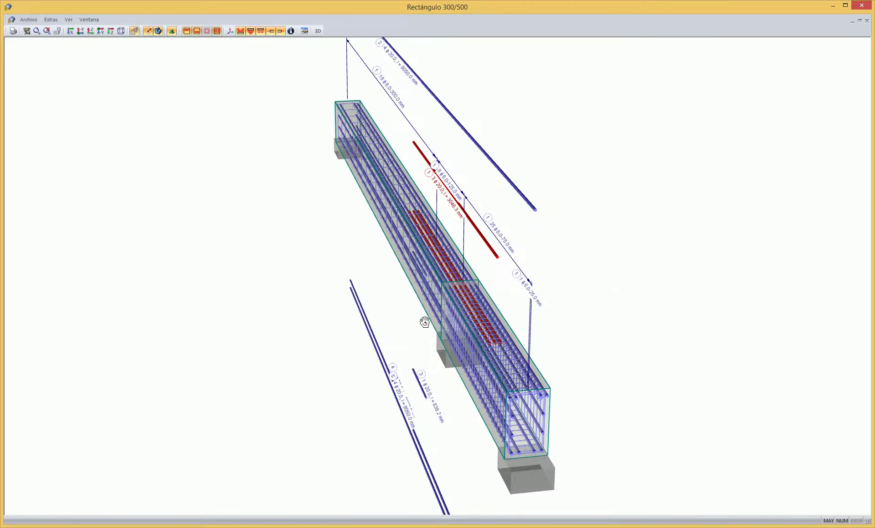
ctrl+middle_drag(421, 319, 611, 305)
scroll(492, 313, down, 5)
scroll(524, 297, up, 4)
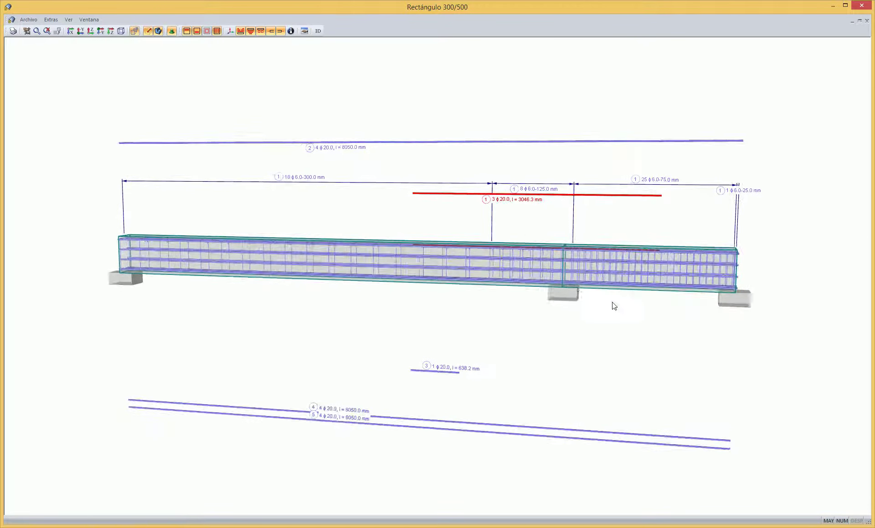
ctrl+middle_drag(531, 310, 569, 308)
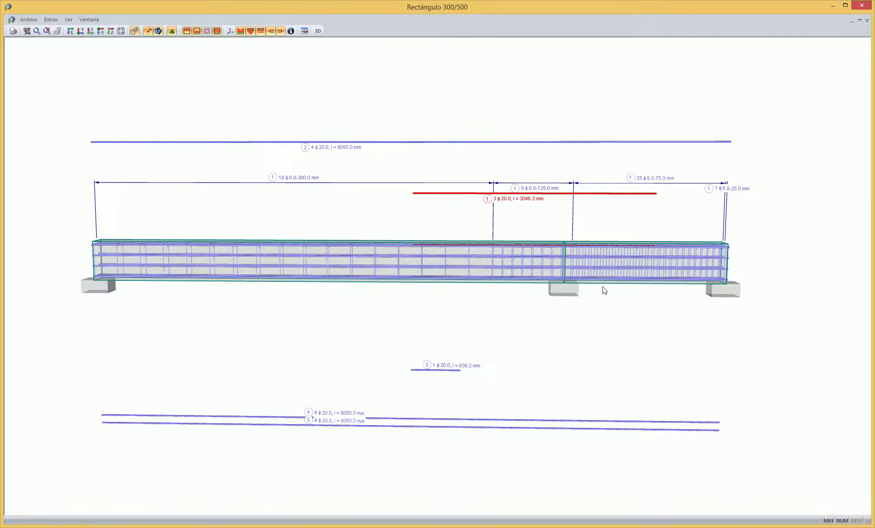
middle_drag(577, 256, 559, 286)
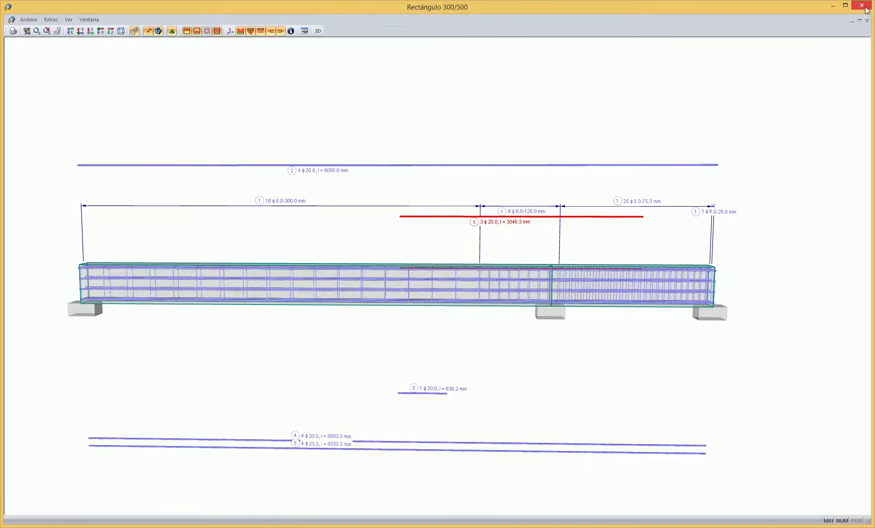
- Redistribute the three bars of top reinforcement position 1 in member set 1 to y = 0, 105 and -105 mm, and close the 3D rendering
click(304, 31)
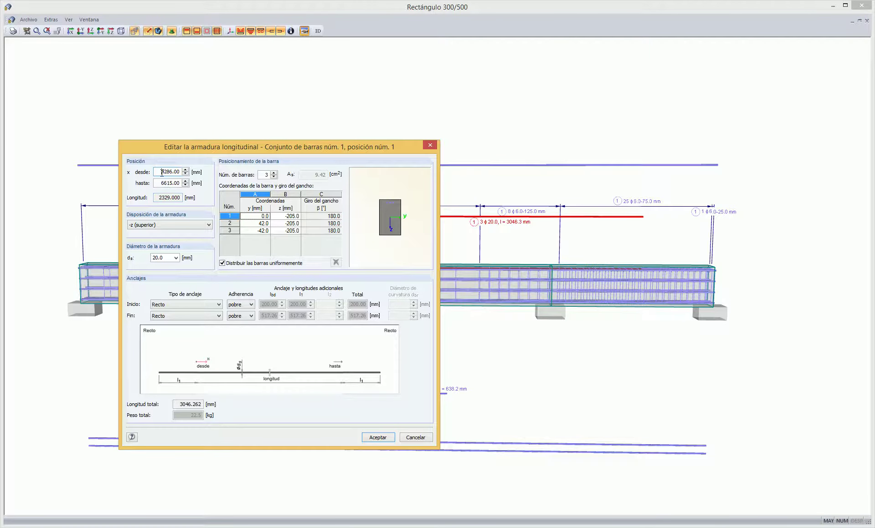
click(274, 173)
click(274, 177)
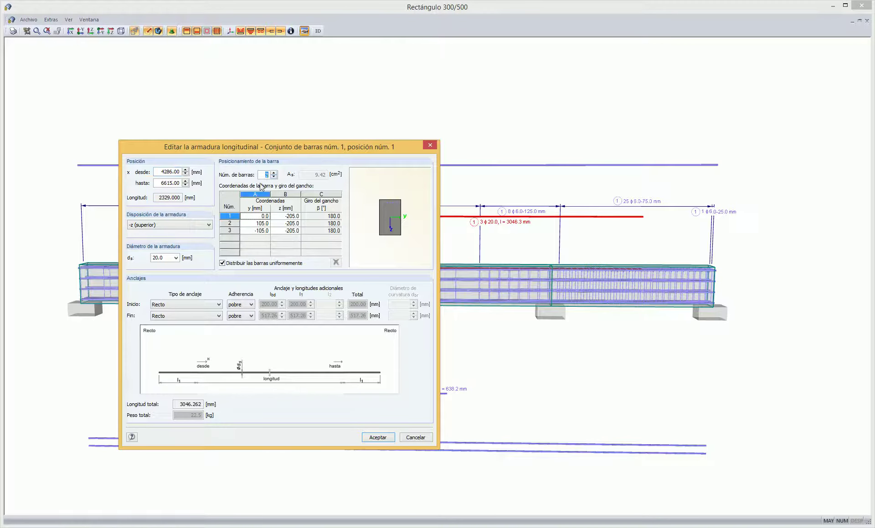
click(384, 440)
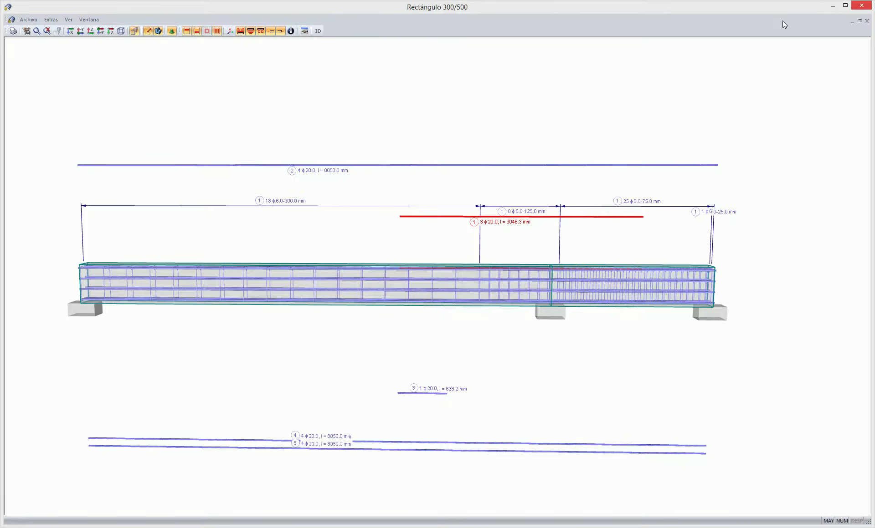
click(861, 5)
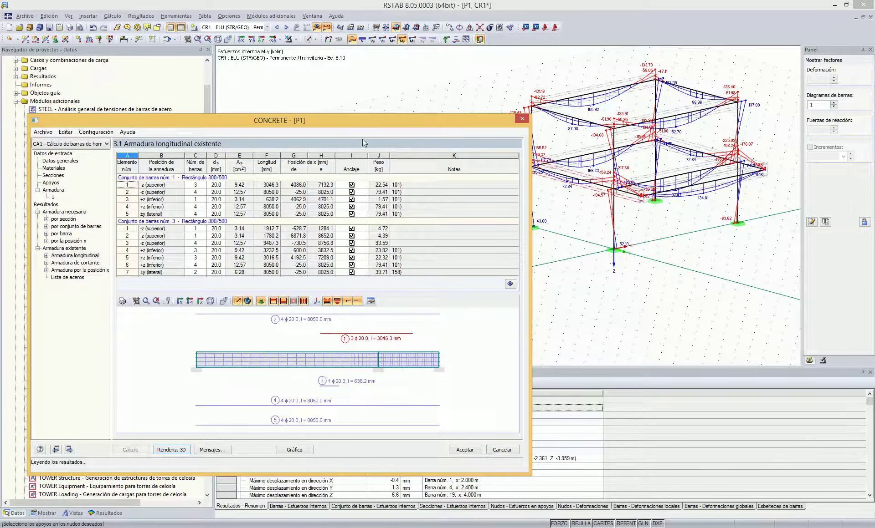
- Compare the top, bottom and lateral longitudinal reinforcement positions of member sets 1 and 3 in the table and beam graphic
drag(365, 122, 407, 105)
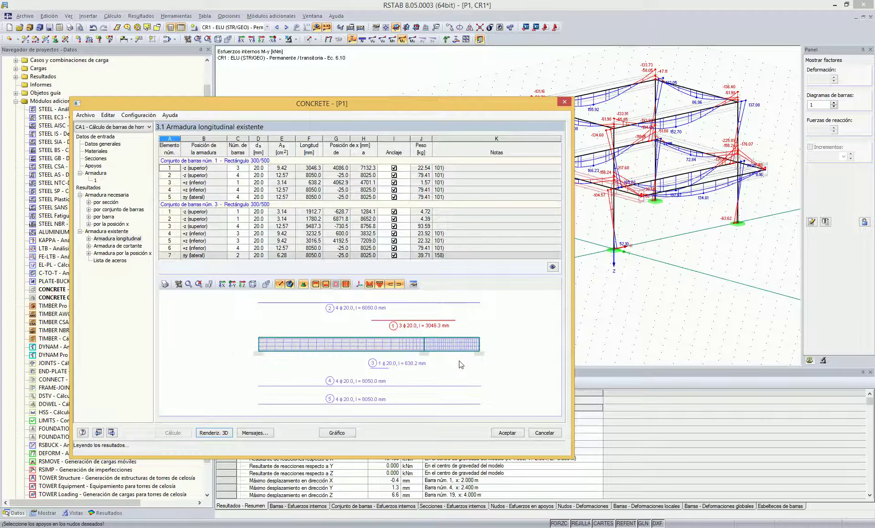
click(204, 219)
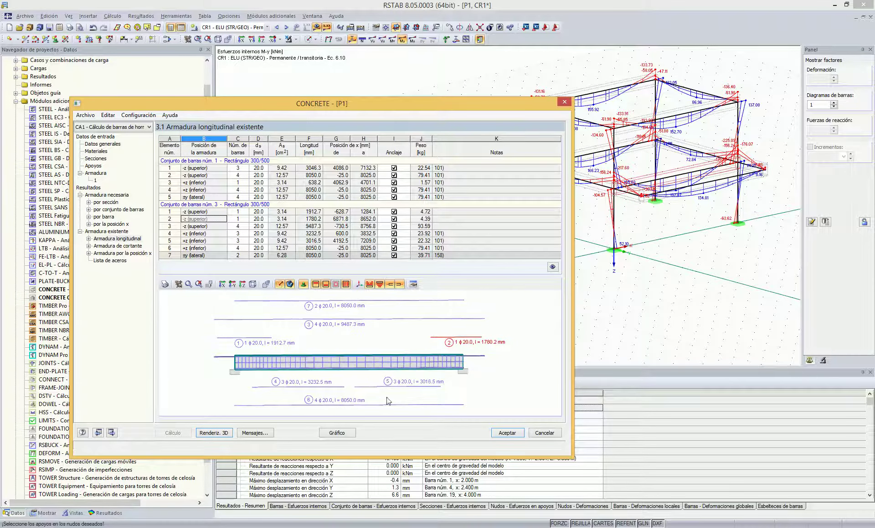
ctrl+drag(374, 395, 366, 393)
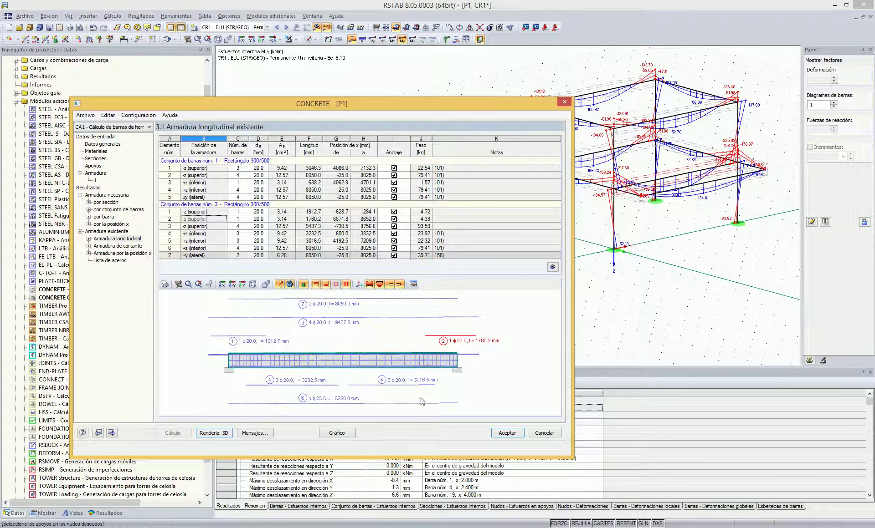
click(205, 183)
click(203, 197)
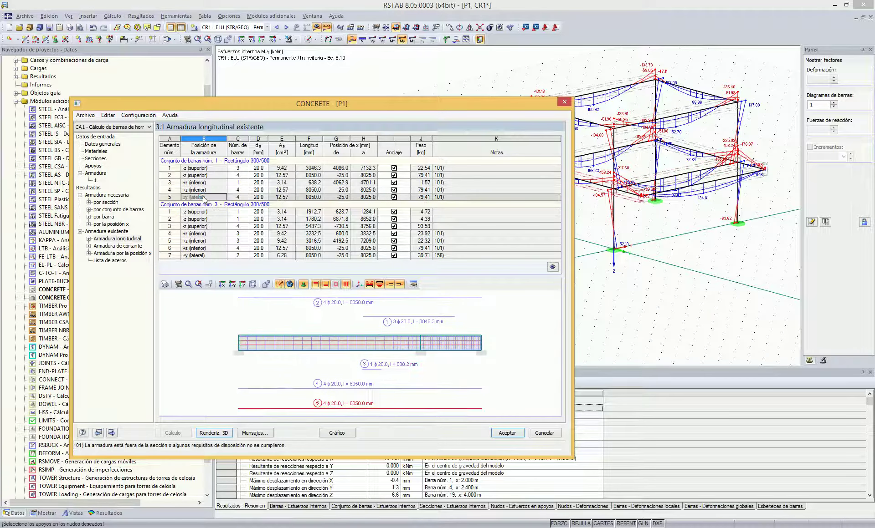
click(204, 241)
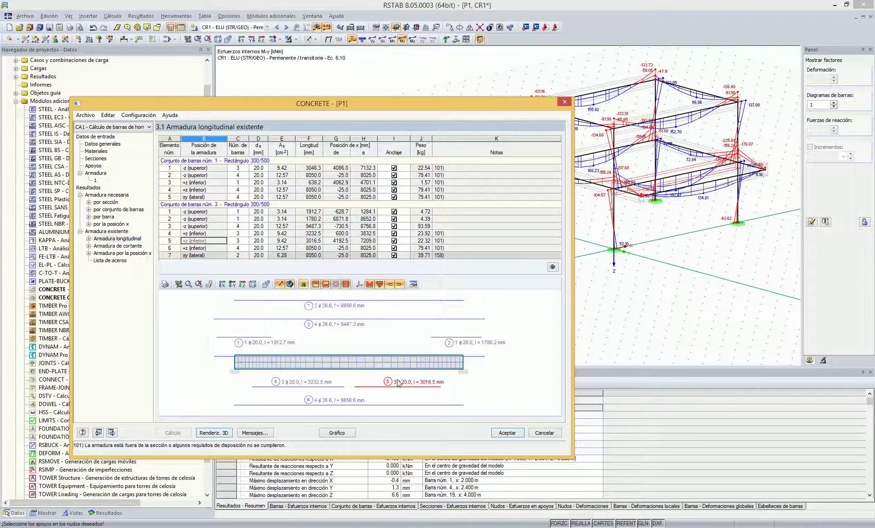
click(205, 248)
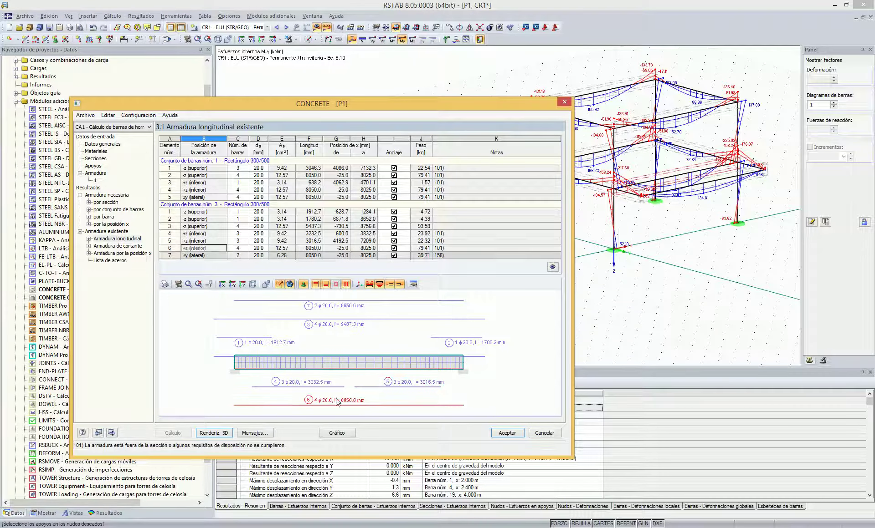
click(392, 367)
click(203, 255)
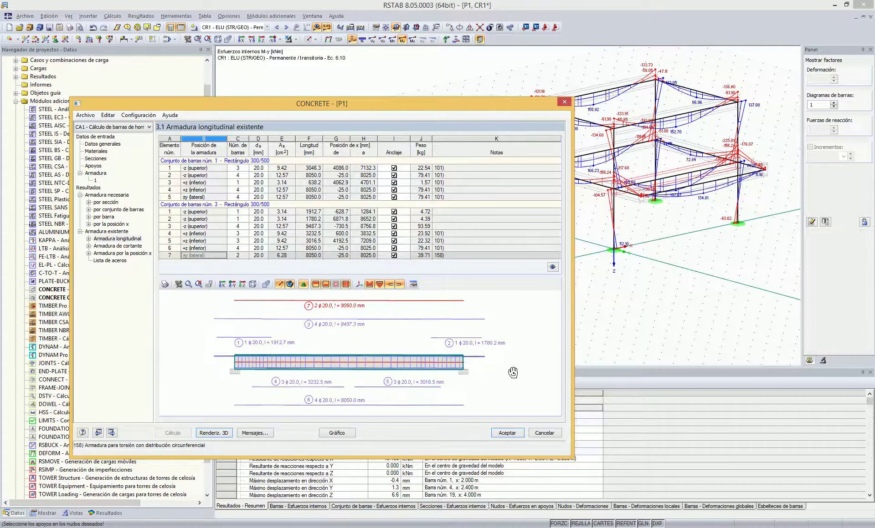
- Open the 3D rendering of member set 3 and the properties of its lateral reinforcement, position 7
click(217, 433)
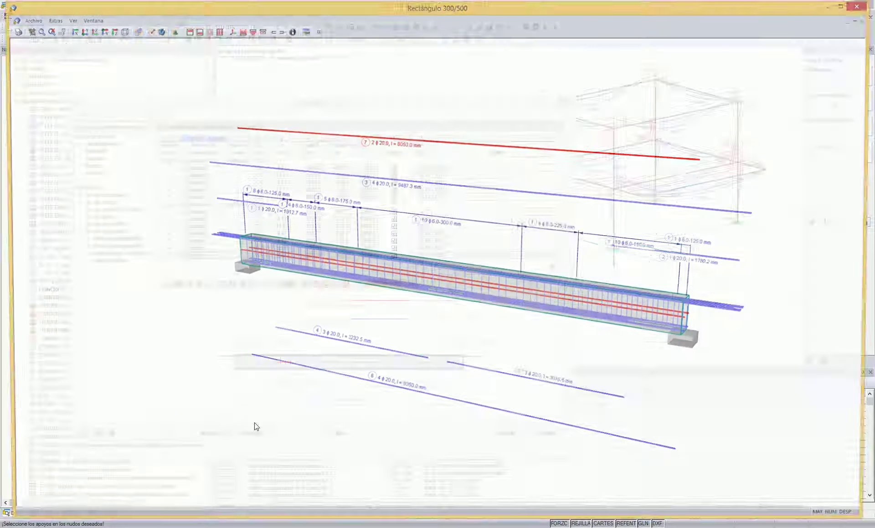
ctrl+middle_drag(513, 316, 582, 306)
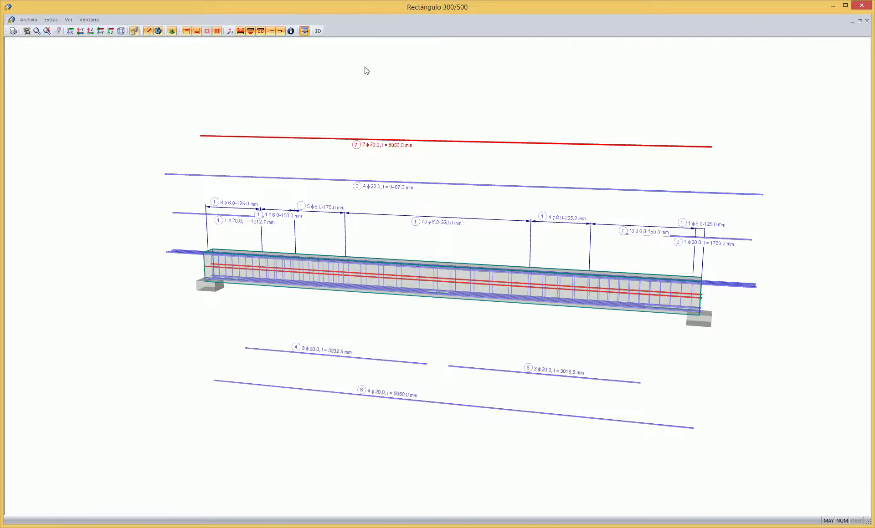
double_click(726, 293)
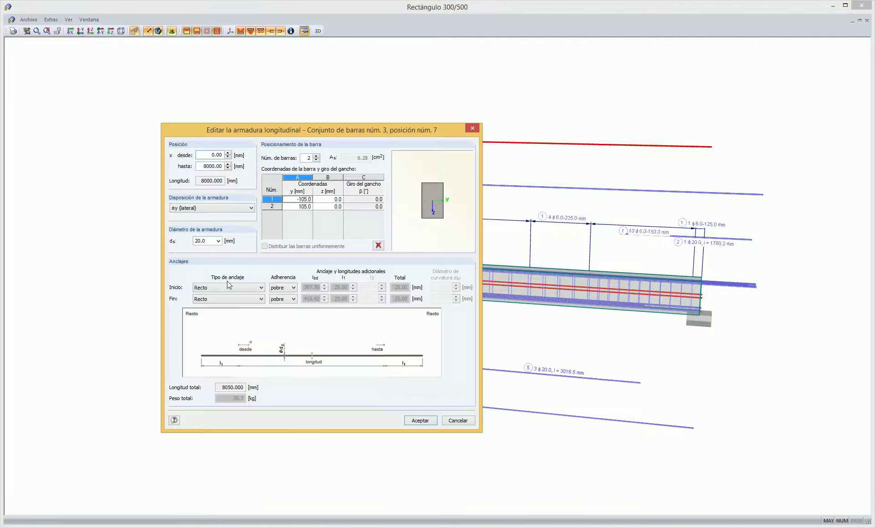
- Try to set the anchorage type at the start of the lateral bars to Patilla
click(252, 290)
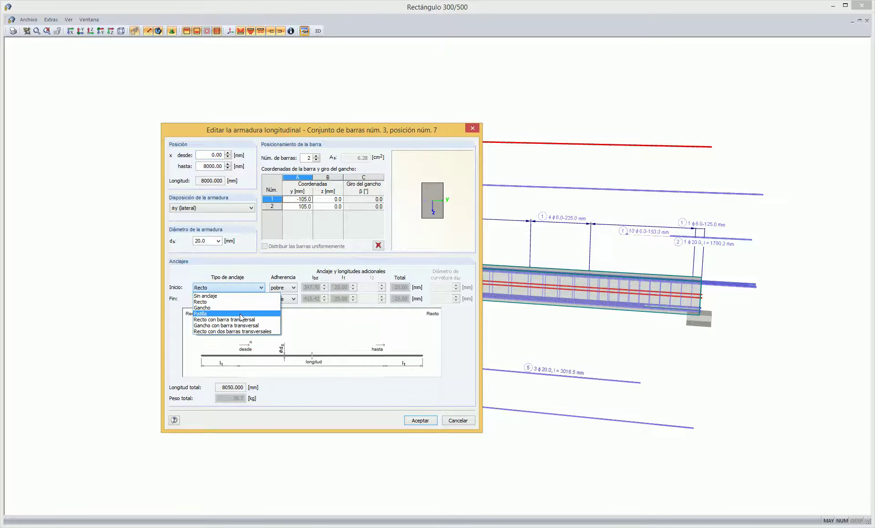
click(257, 303)
click(259, 299)
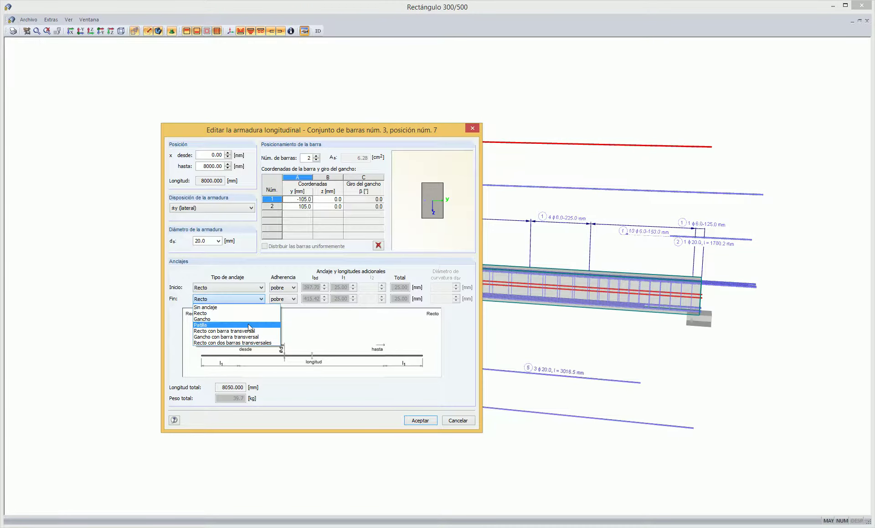
click(244, 313)
click(241, 288)
click(243, 315)
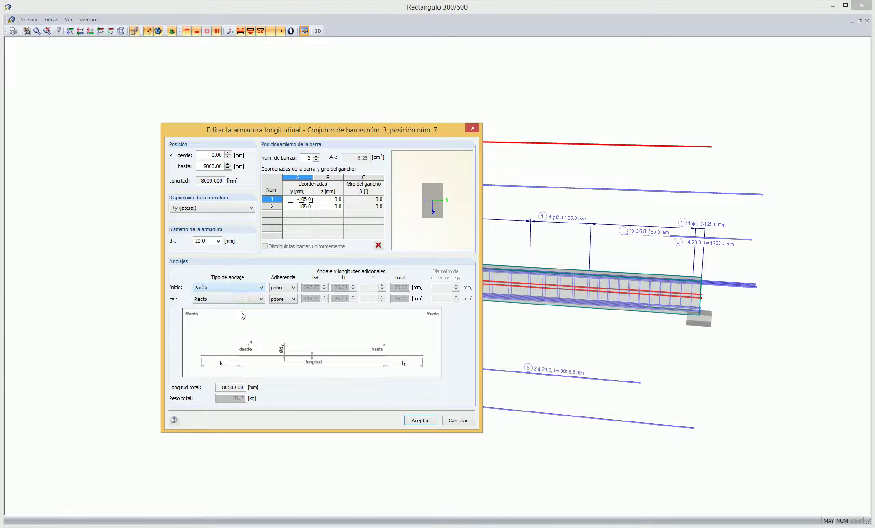
- Set the bond at the start of the lateral bars to rico, keep the anchorage type Recto, and apply the reinforcement changes
click(289, 290)
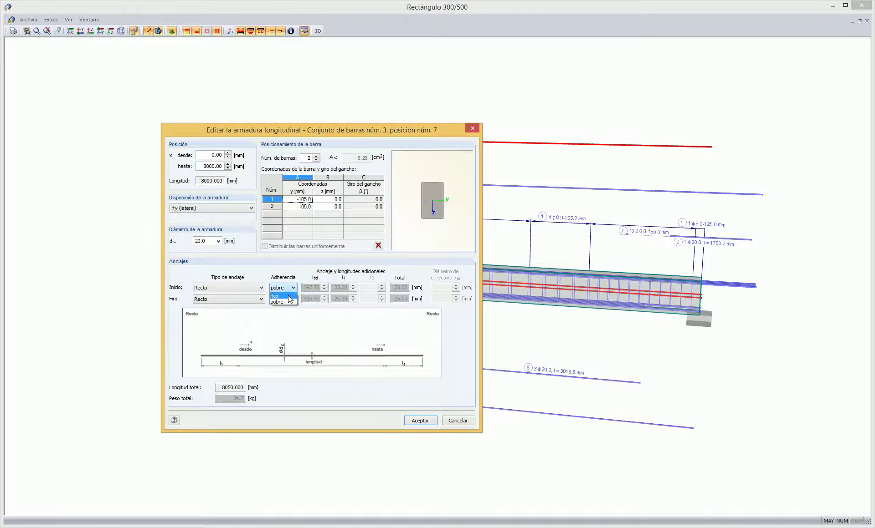
click(288, 302)
click(283, 291)
click(282, 297)
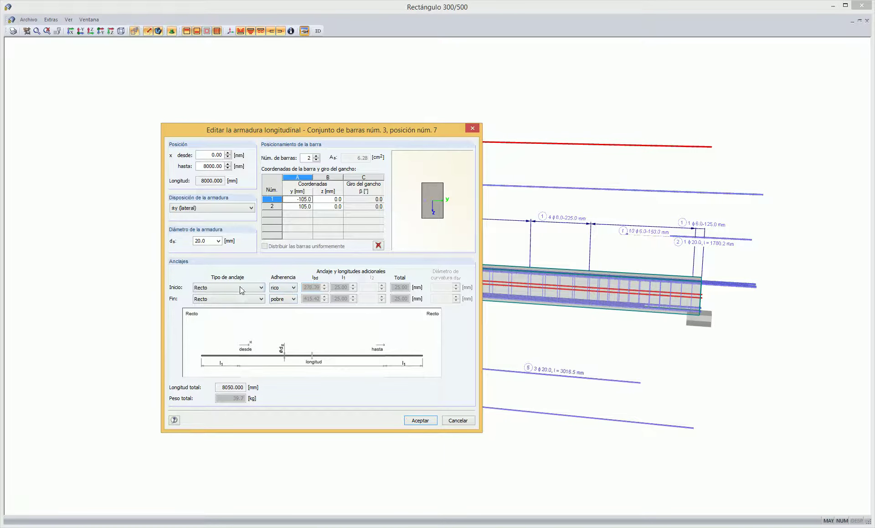
click(231, 288)
click(231, 291)
click(231, 288)
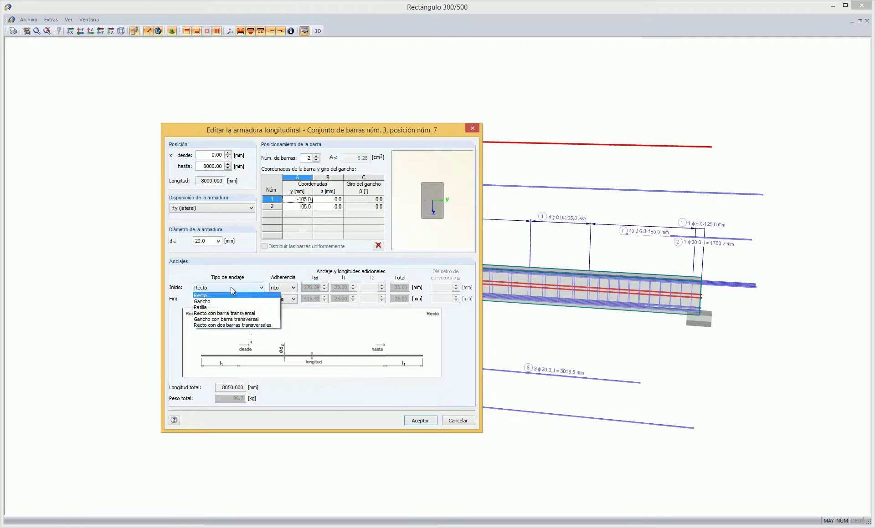
click(222, 314)
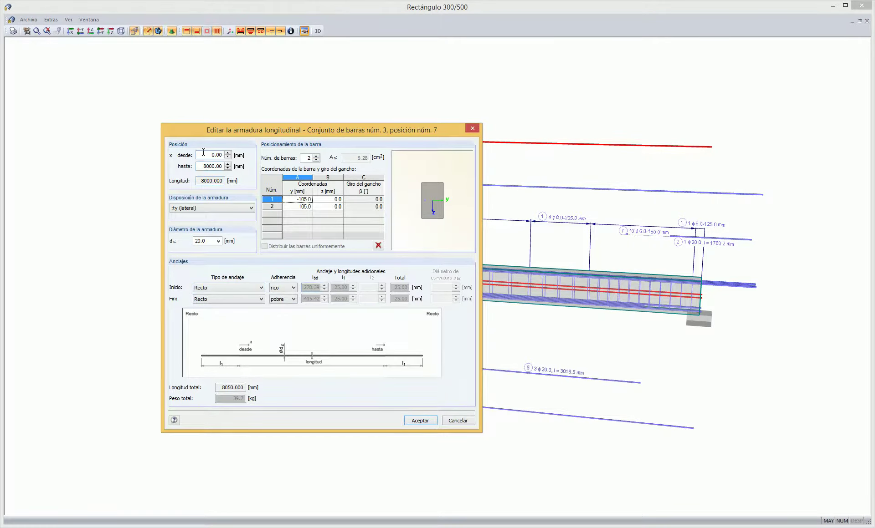
click(426, 425)
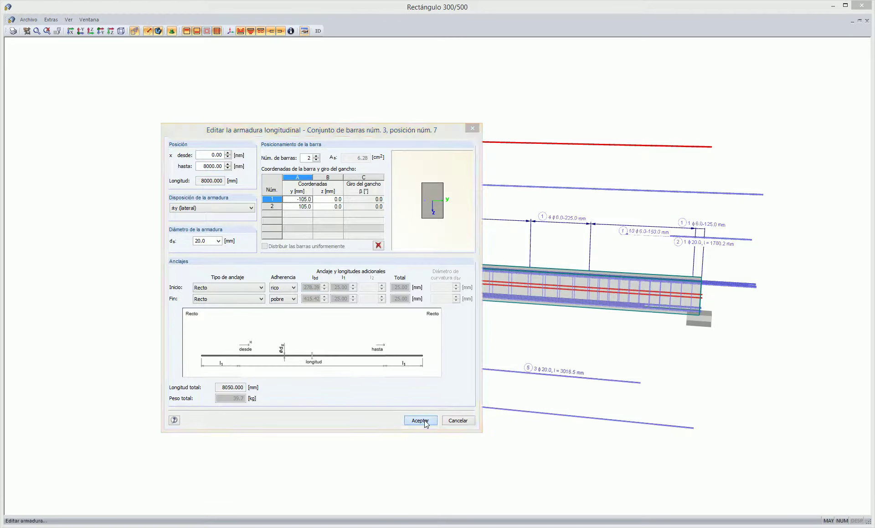
- Review the complete reinforcement layout of member set 3 in the 3D rendering and close the rendering
scroll(387, 296, down, 2)
ctrl+middle_drag(420, 299, 454, 173)
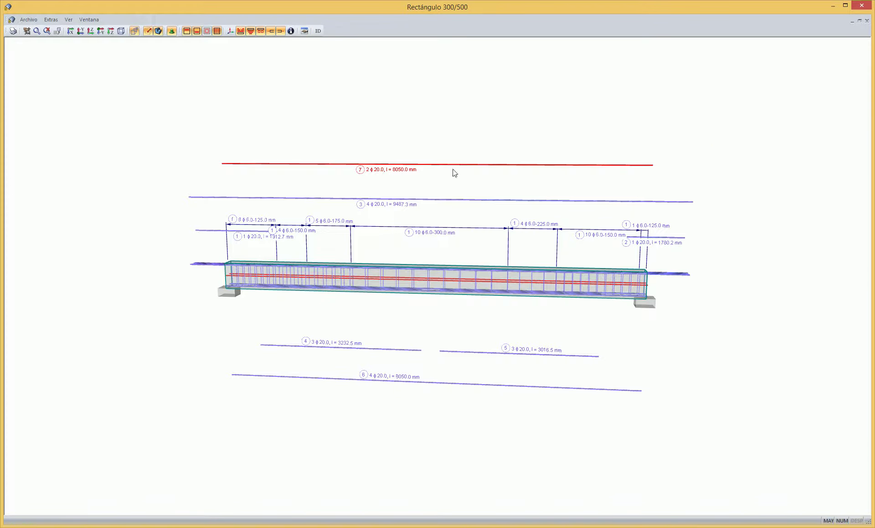
click(862, 6)
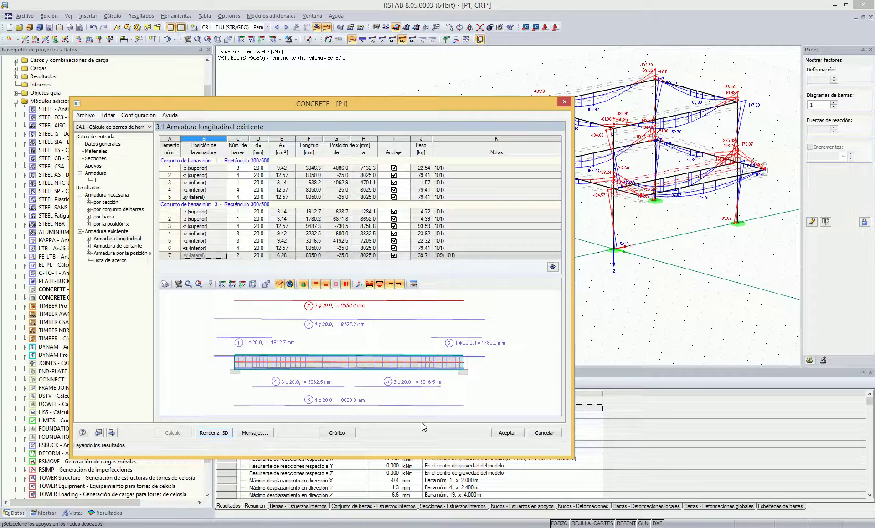
- Show the existing reinforcement graphically in the RSTAB model and examine the two reinforced first-floor beams
drag(395, 108, 408, 92)
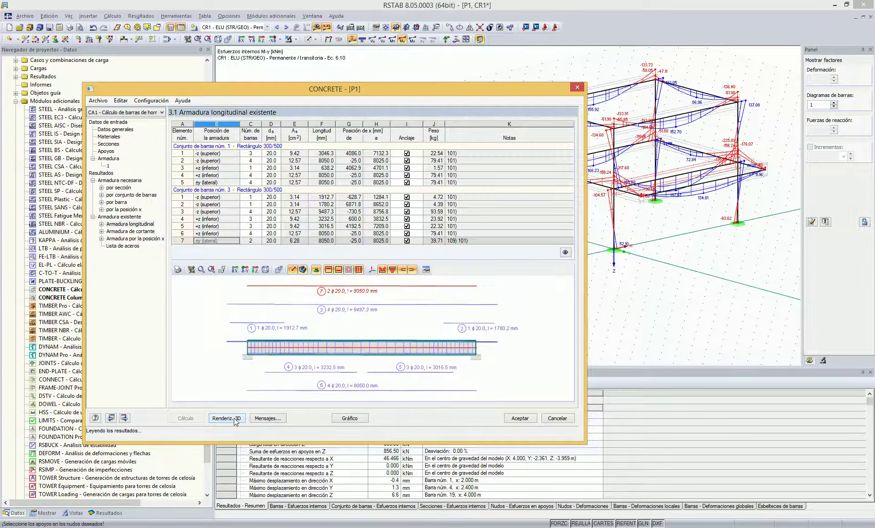
click(354, 418)
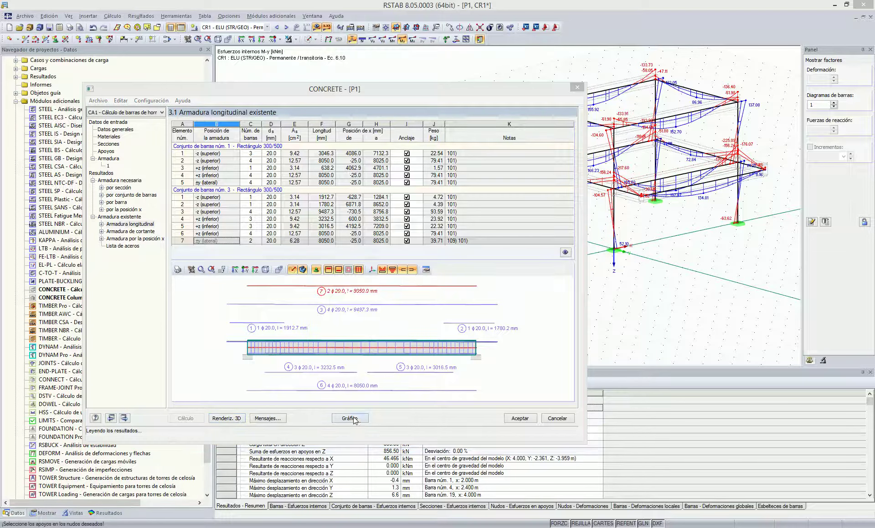
click(317, 301)
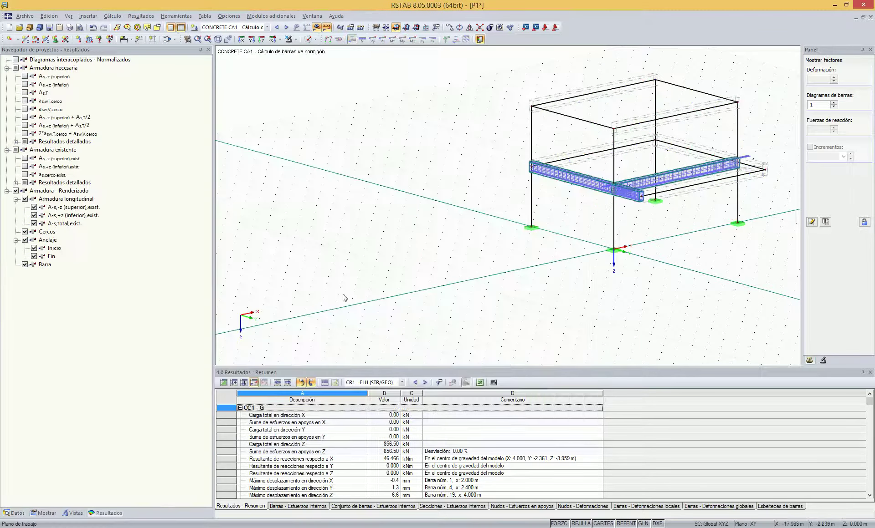
scroll(486, 280, up, 2)
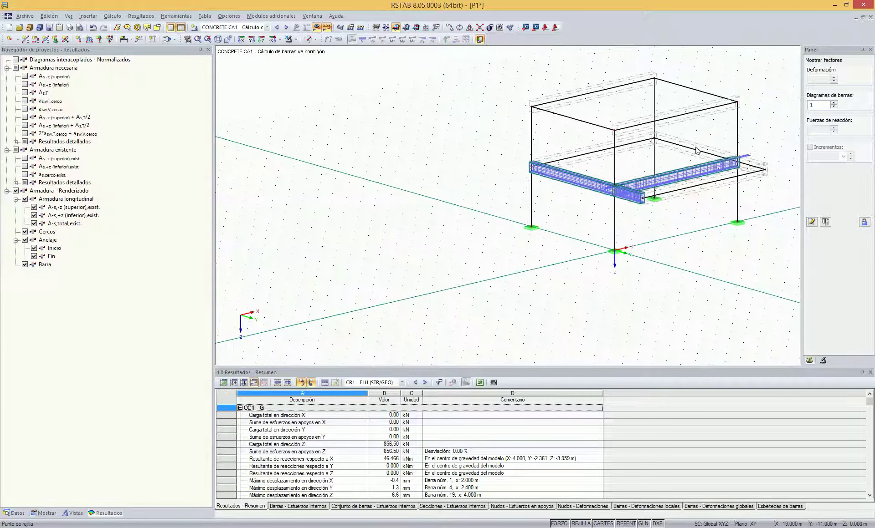
scroll(612, 197, up, 5)
scroll(486, 266, down, 5)
ctrl+middle_drag(508, 275, 528, 273)
- Display the frame as a solid model and inspect the beam reinforcement within the whole structure
click(314, 40)
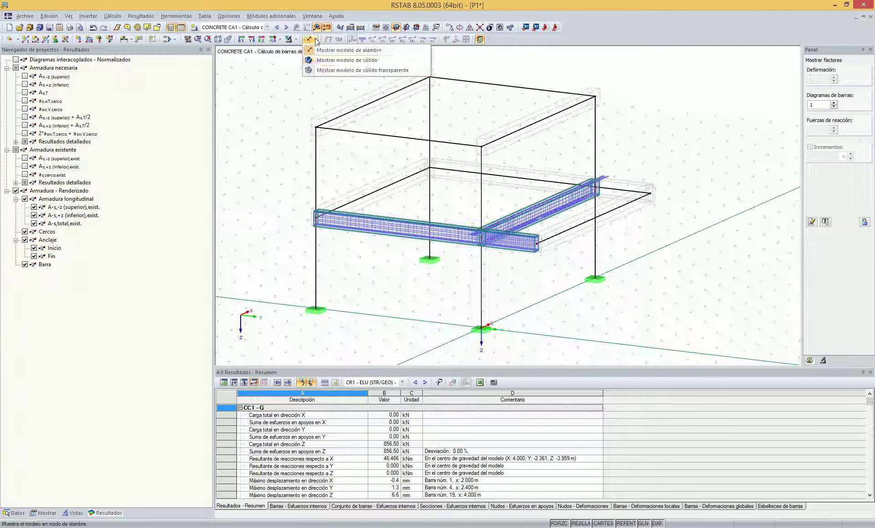
click(322, 62)
ctrl+middle_drag(547, 214, 587, 209)
scroll(392, 261, up, 2)
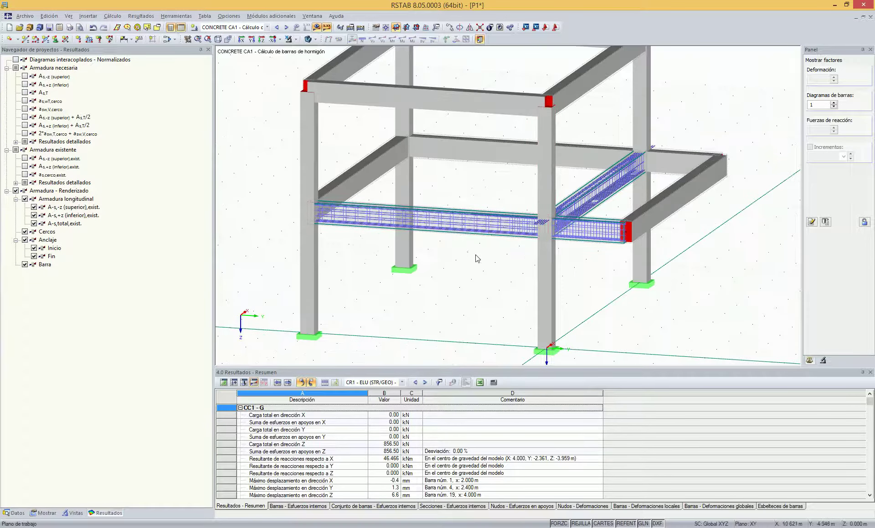
ctrl+middle_drag(476, 256, 428, 266)
scroll(428, 267, down, 2)
scroll(651, 242, down, 1)
middle_drag(650, 242, 442, 290)
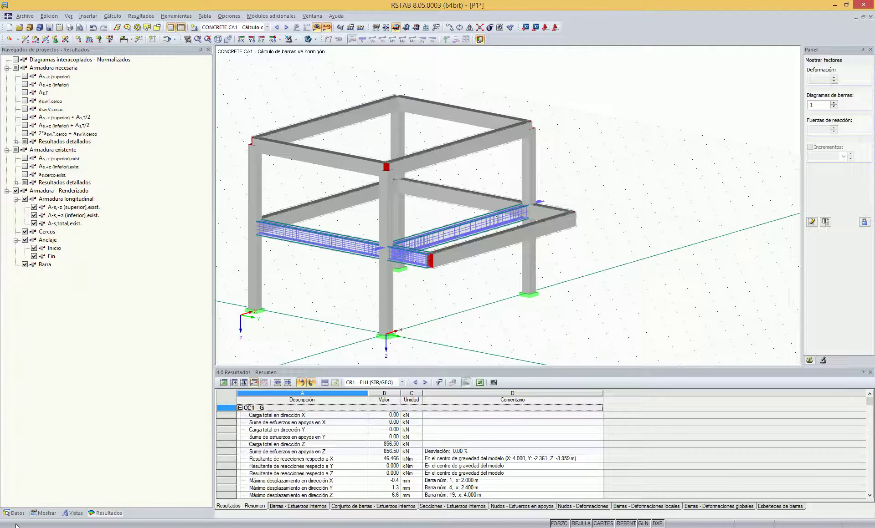